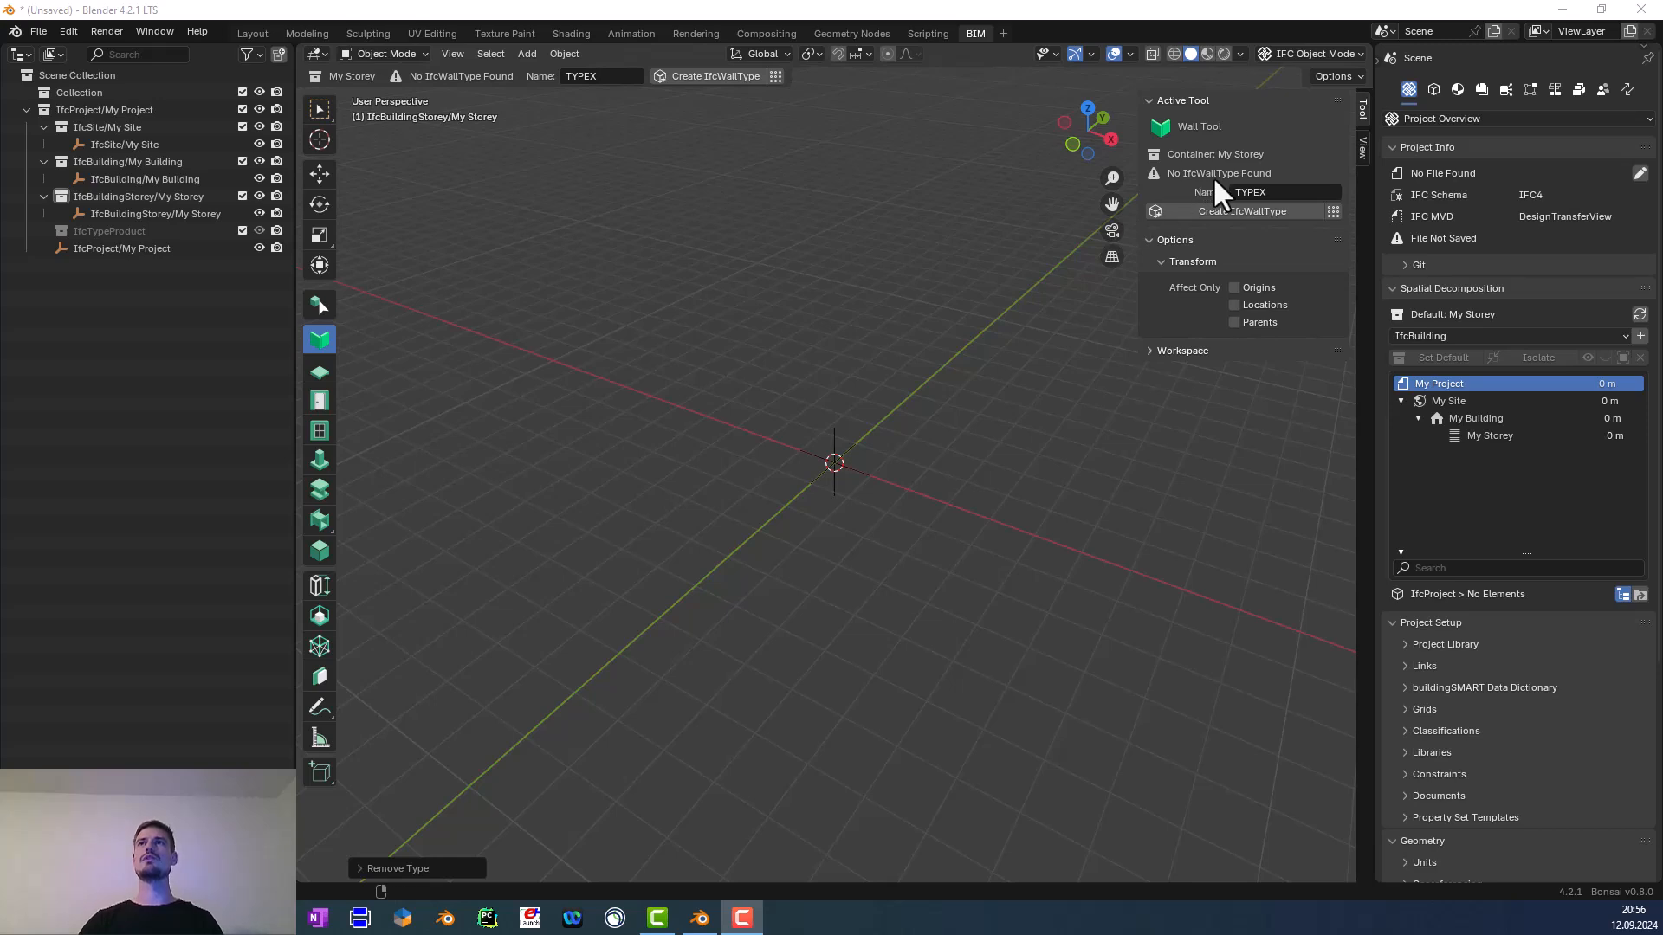
click(322, 369)
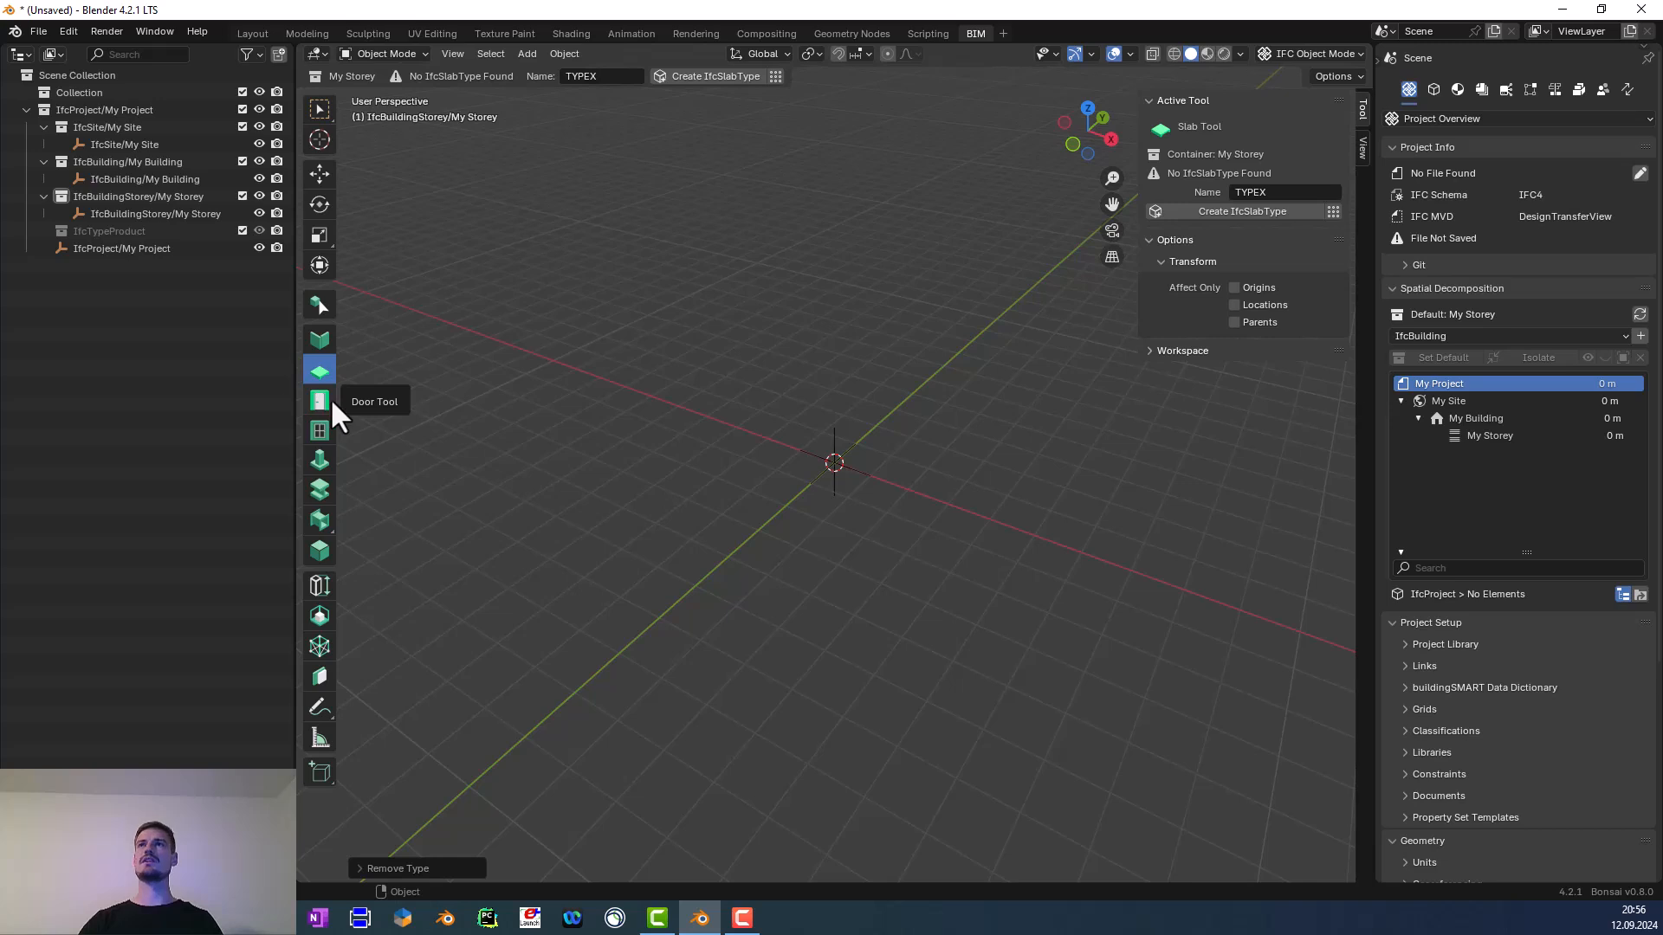
click(329, 399)
click(324, 430)
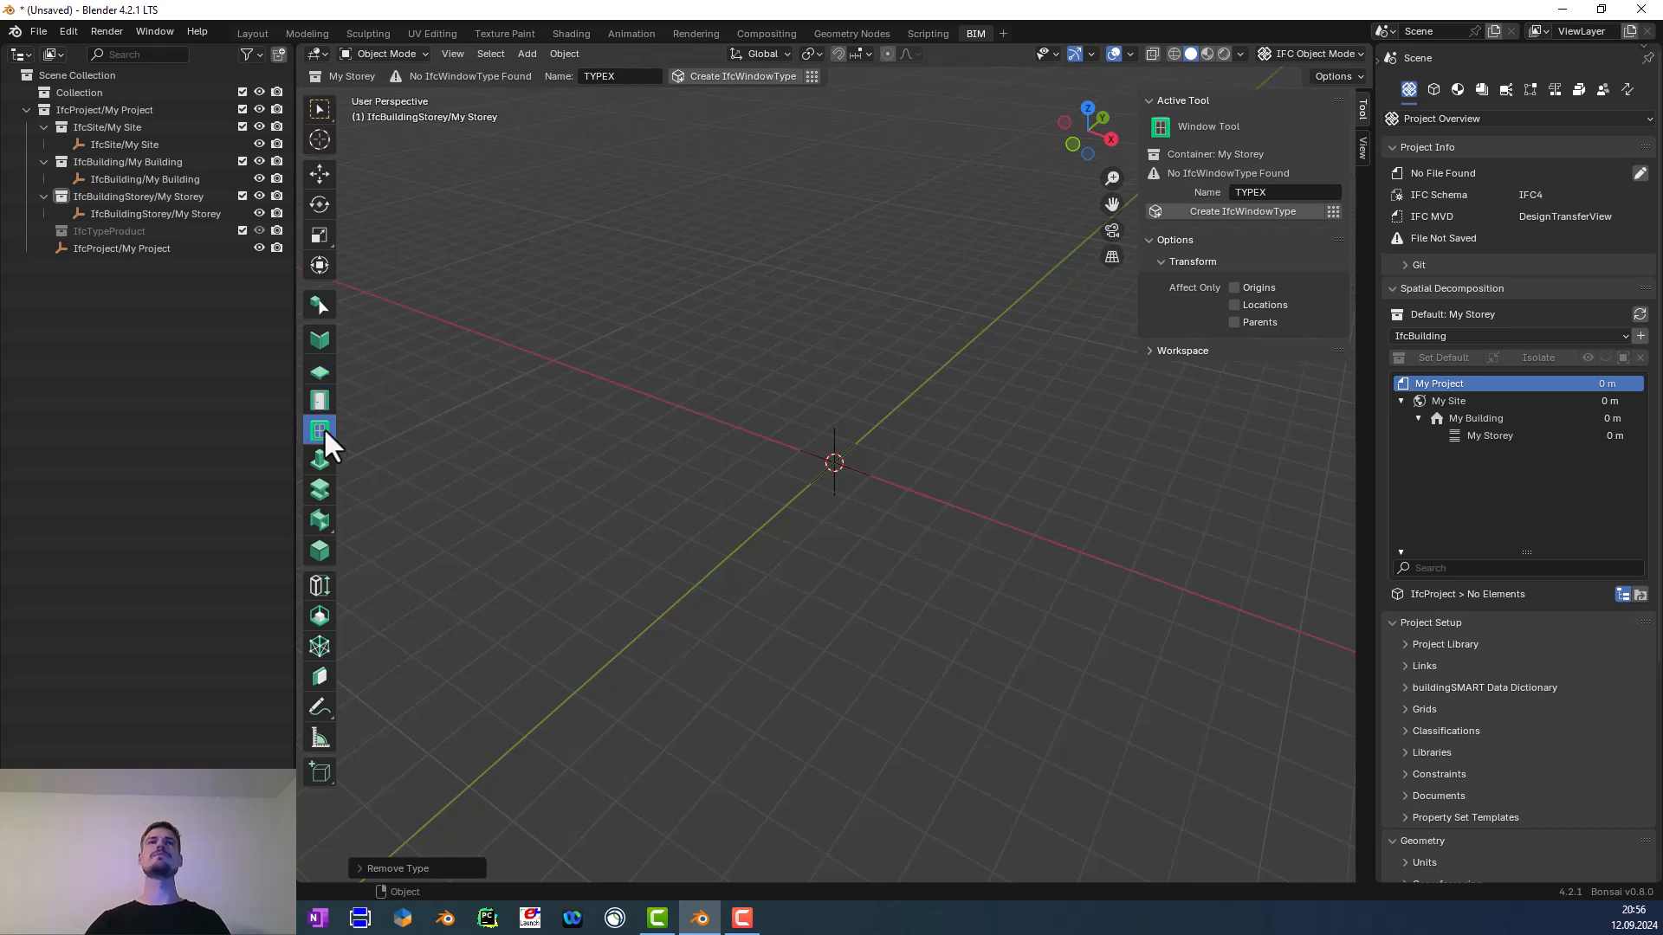
Create a new IfcWallType named OuterWall with the Wall Tool
click(314, 340)
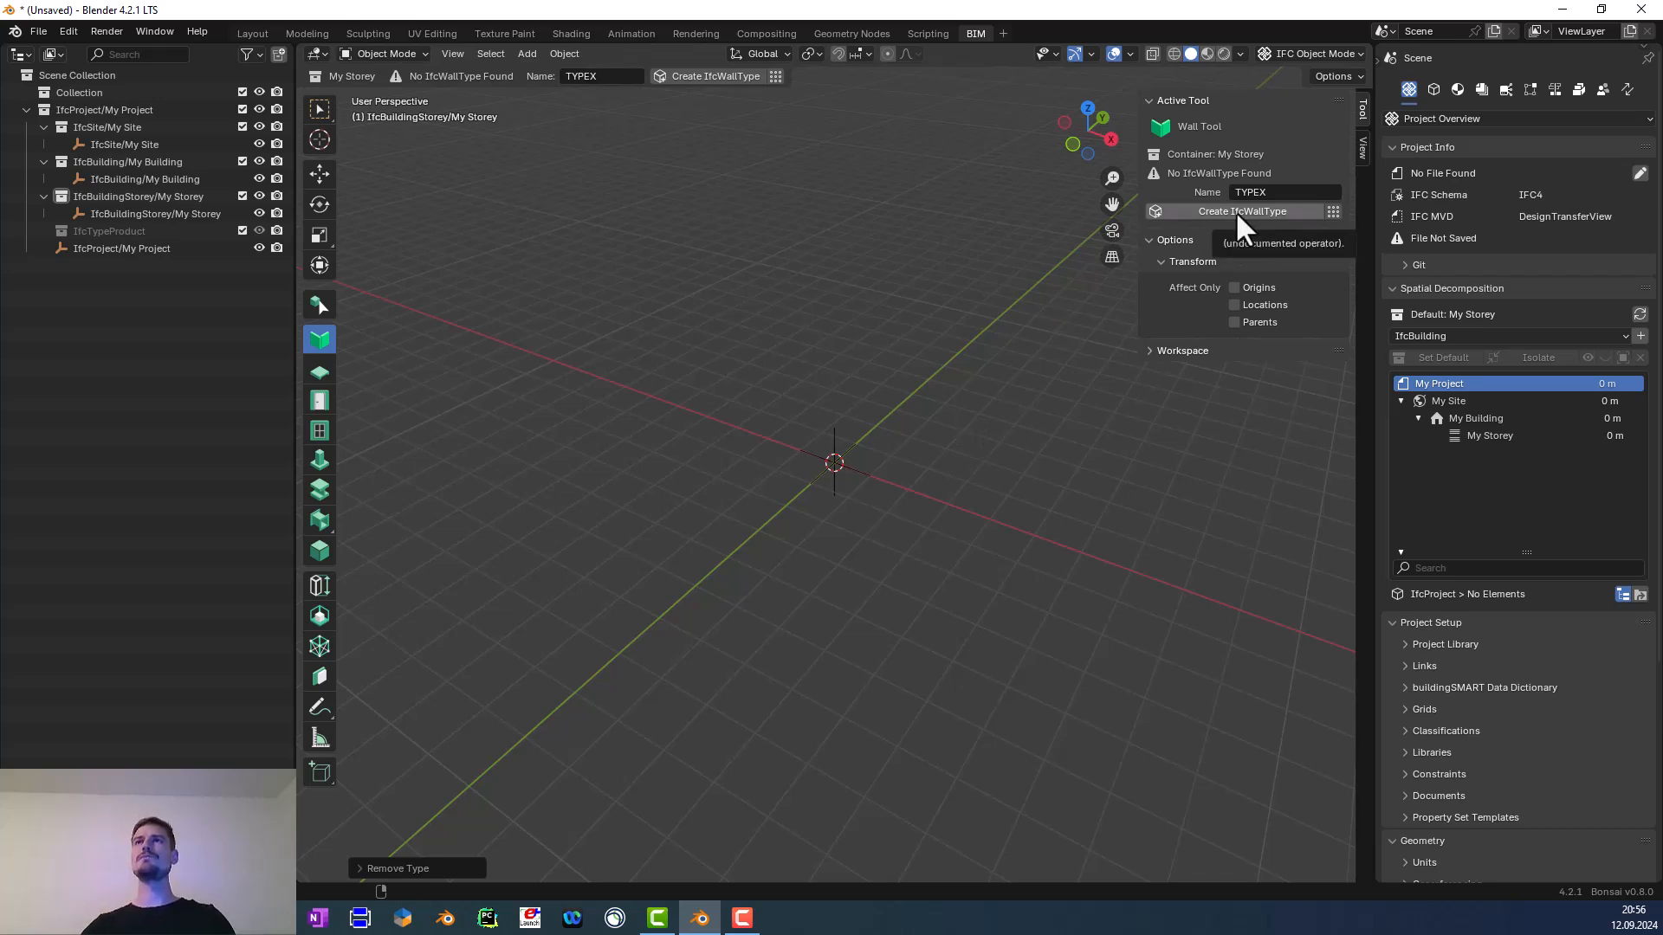
key(BackSpace)
text(OuterWall)
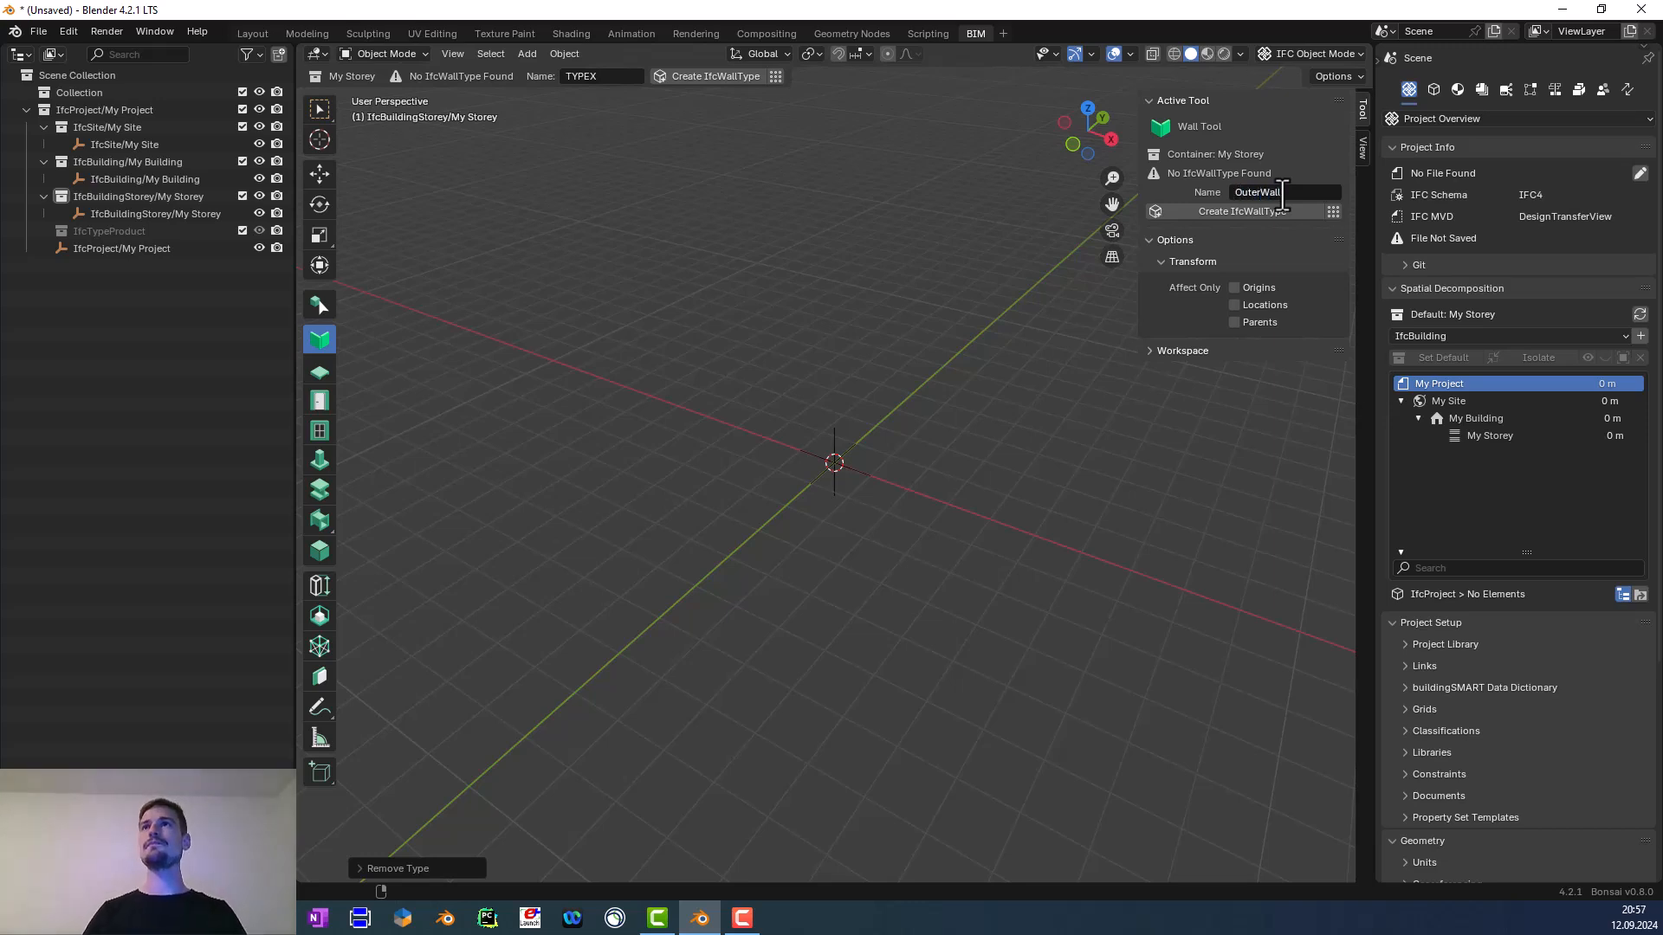
key(Return)
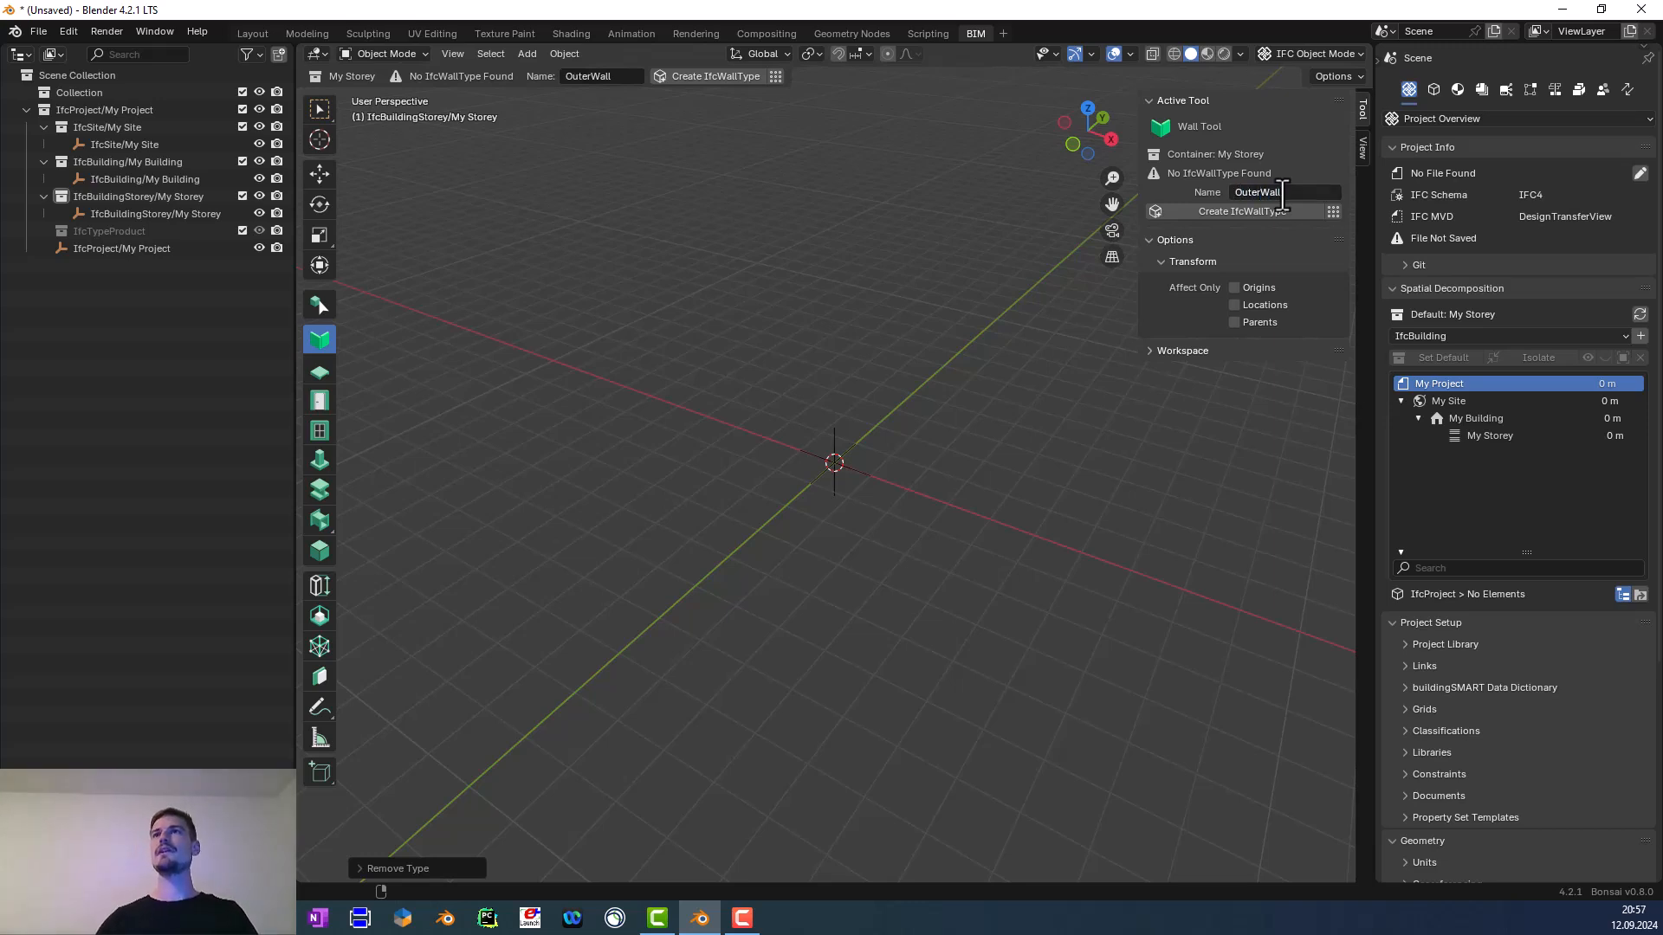
click(1250, 207)
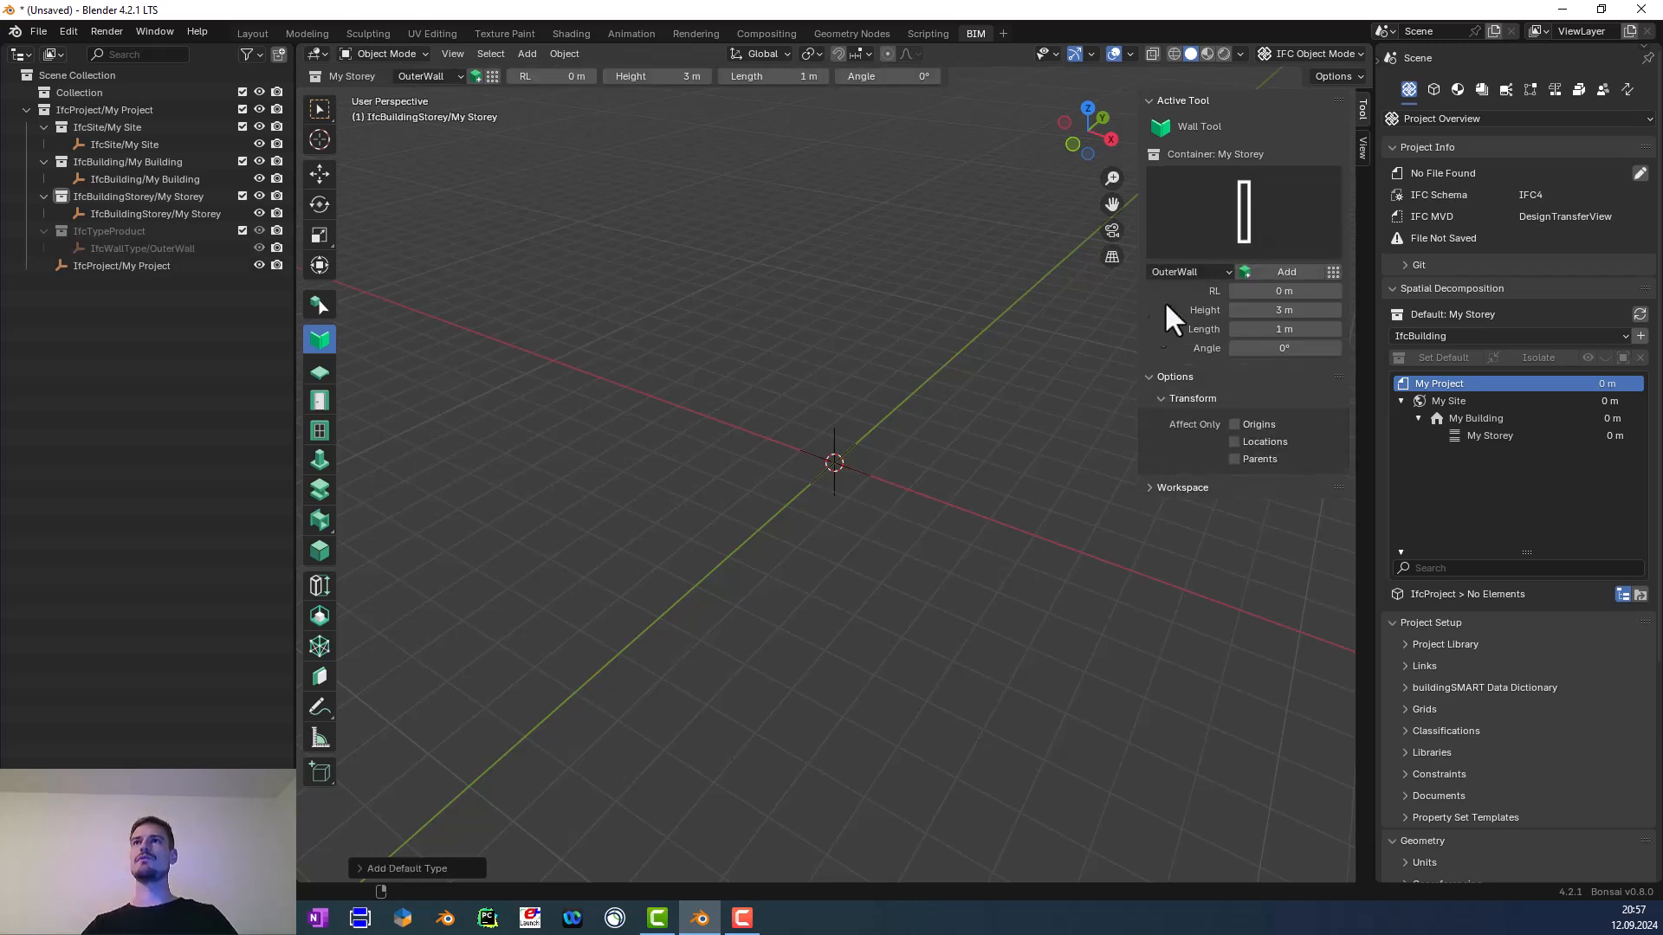
Set the snap targets to Grid, Vertex, Edge and Edge Center, and enable snapping
click(854, 53)
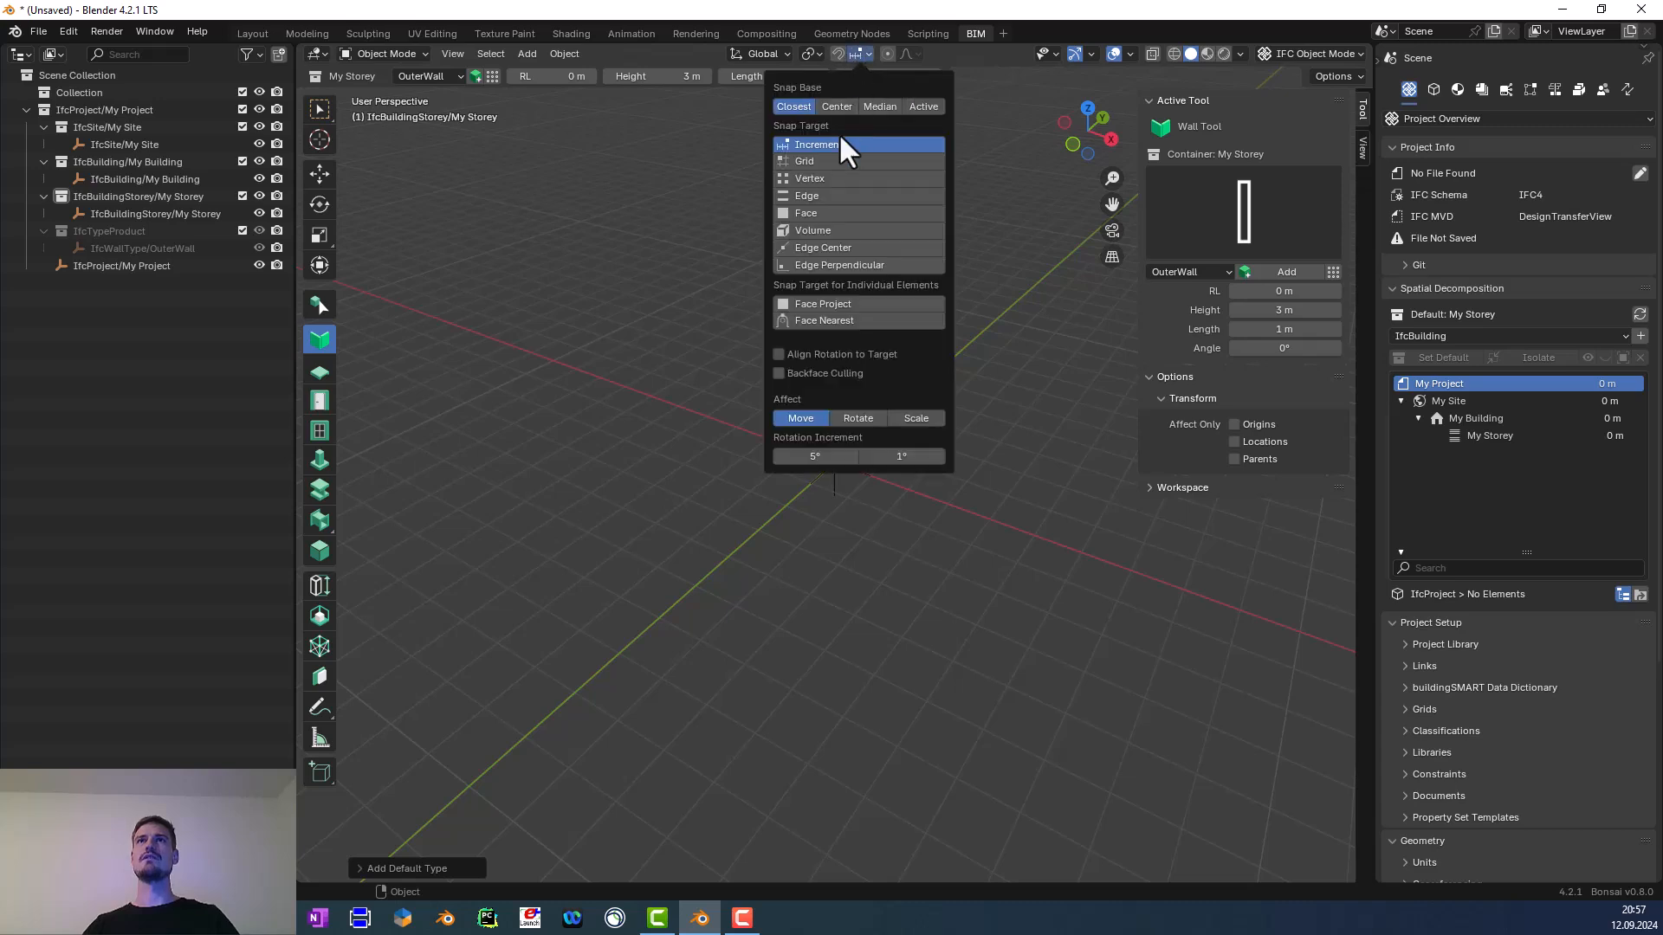
shift+click(812, 177)
shift+click(814, 194)
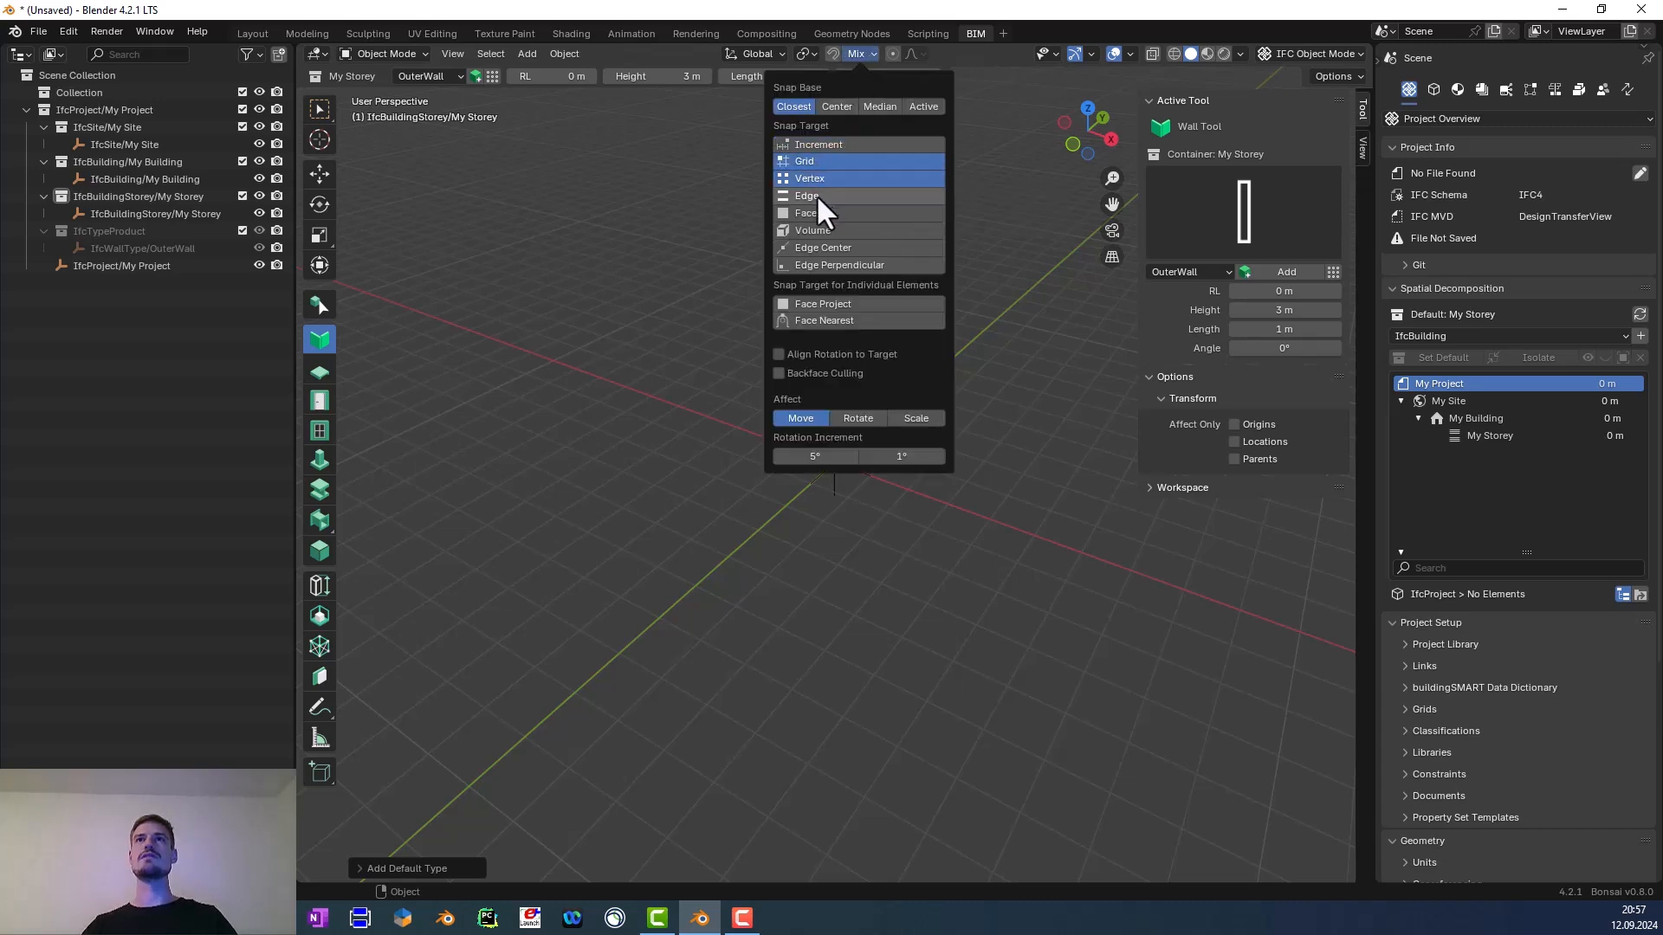
click(819, 247)
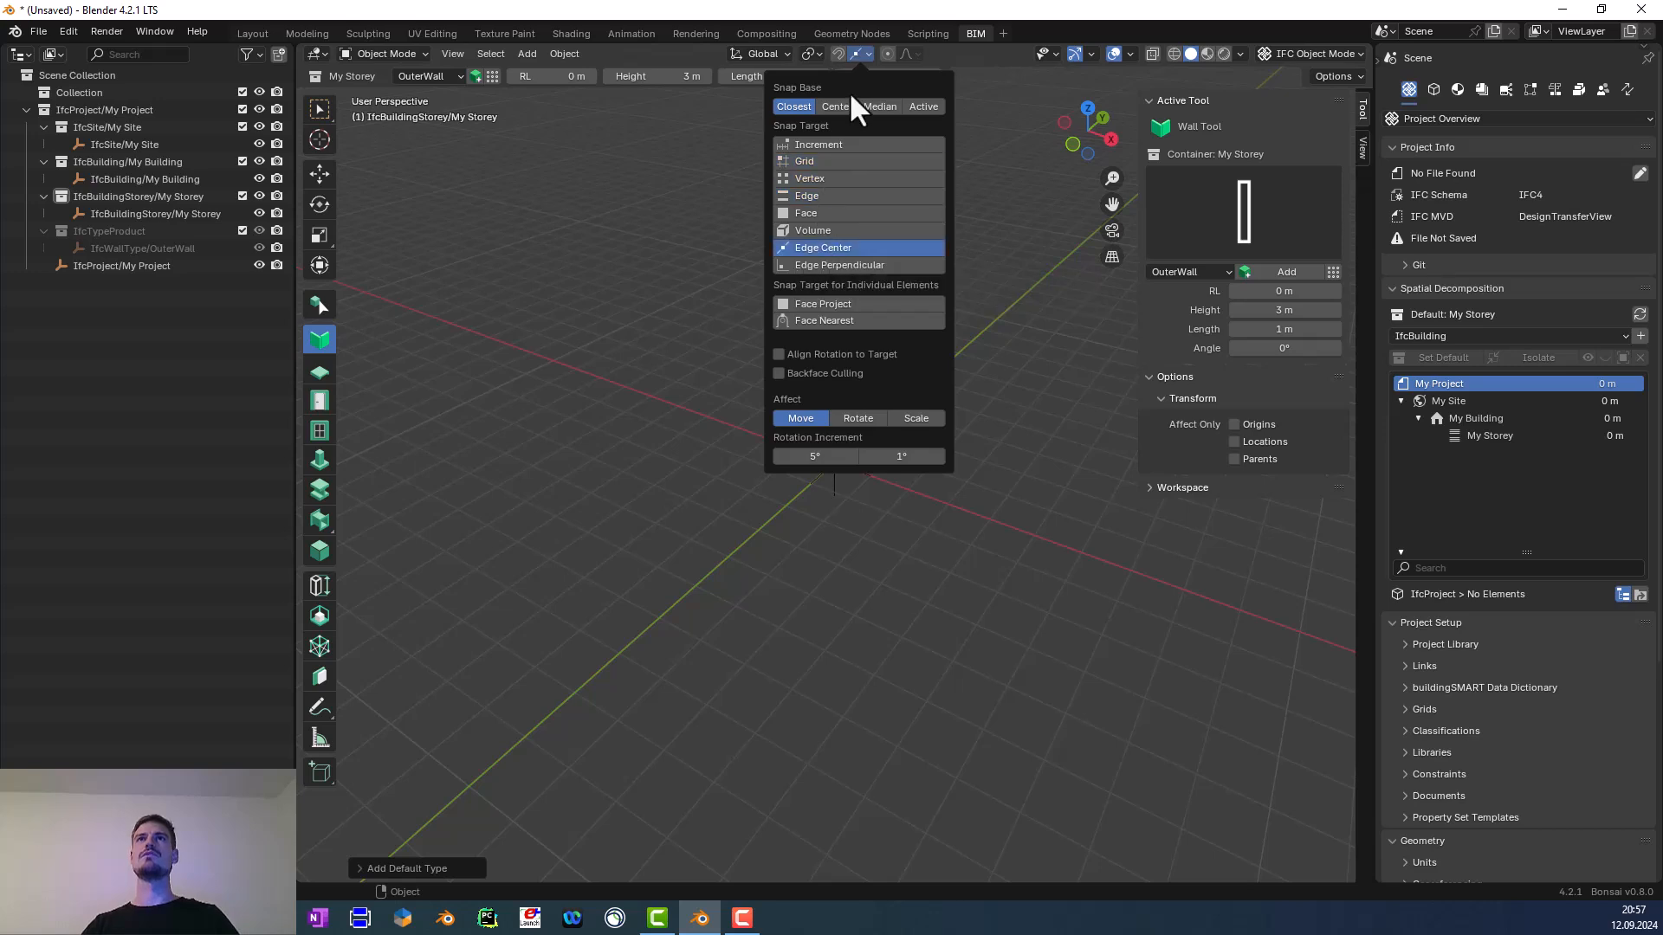
click(814, 161)
shift+click(814, 178)
shift+click(812, 195)
shift+click(818, 247)
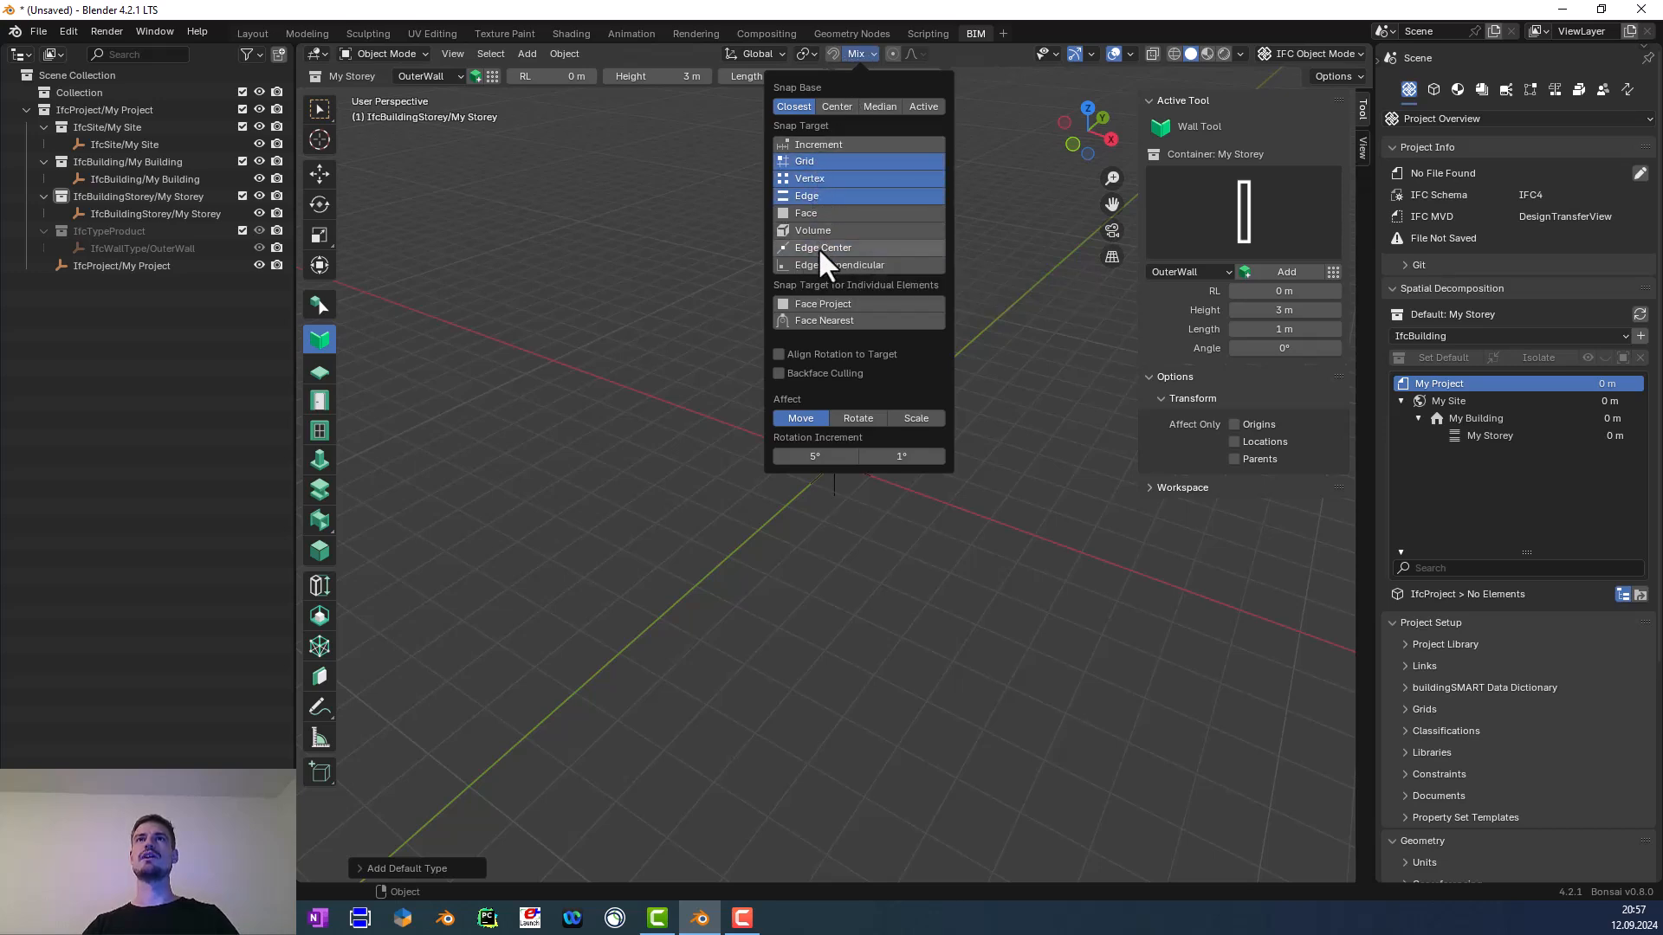
click(832, 54)
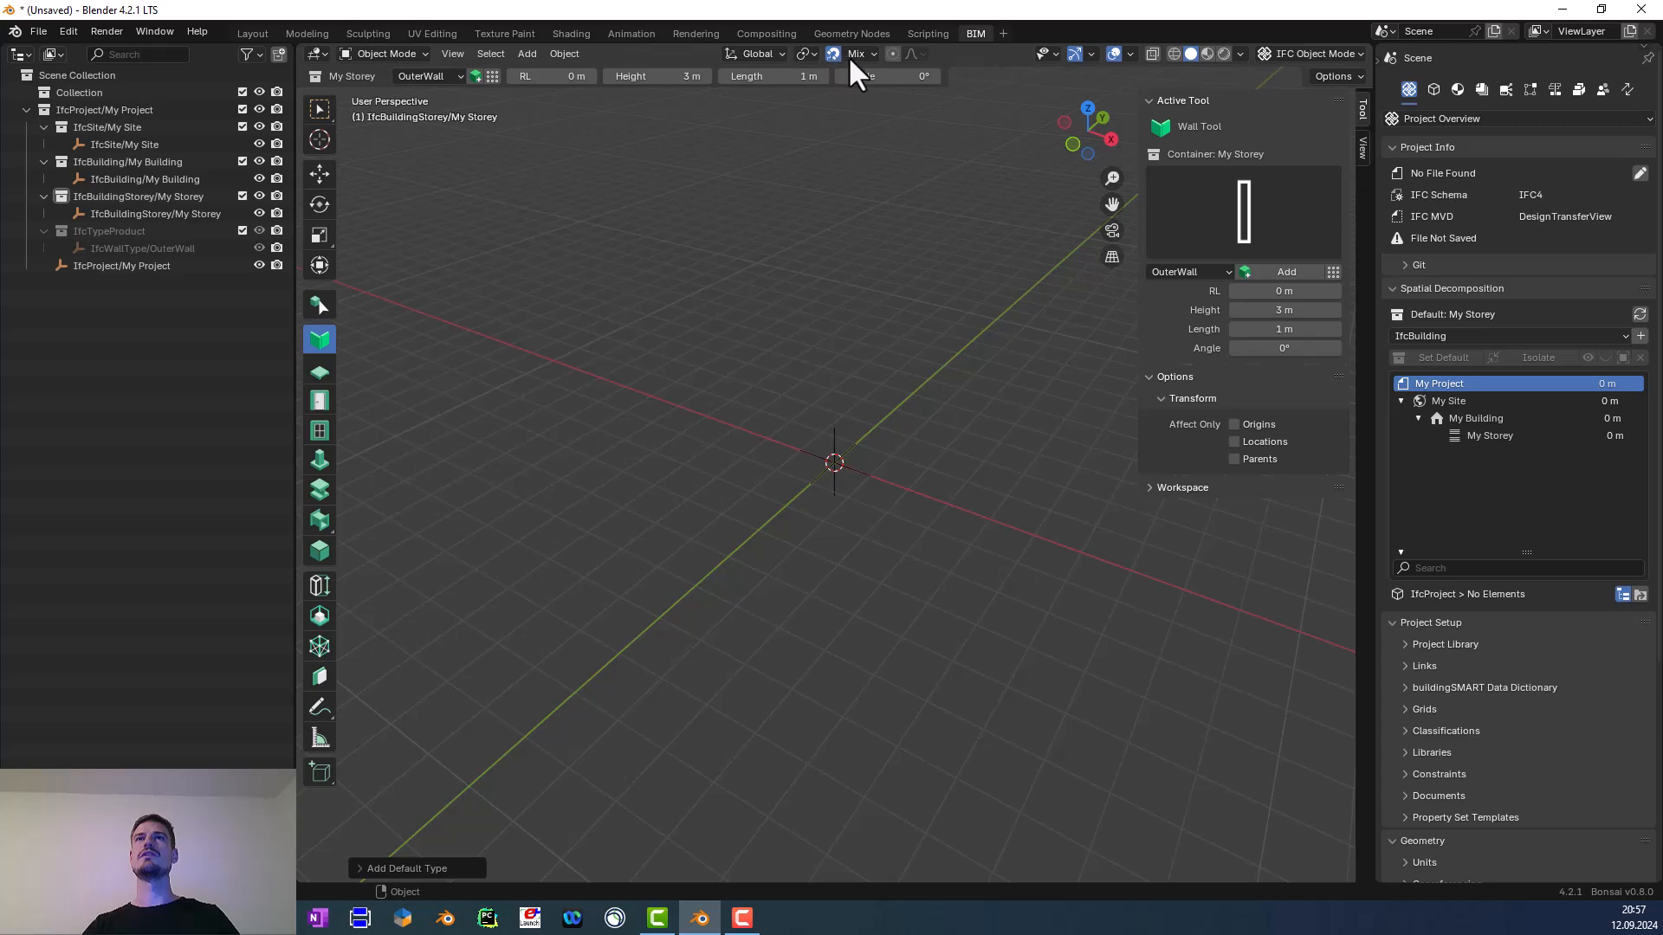
click(855, 53)
Position the 3D cursor at the origin and add an OuterWall wall there
click(1090, 53)
shift+right_drag(830, 381, 827, 481)
key(shift+a)
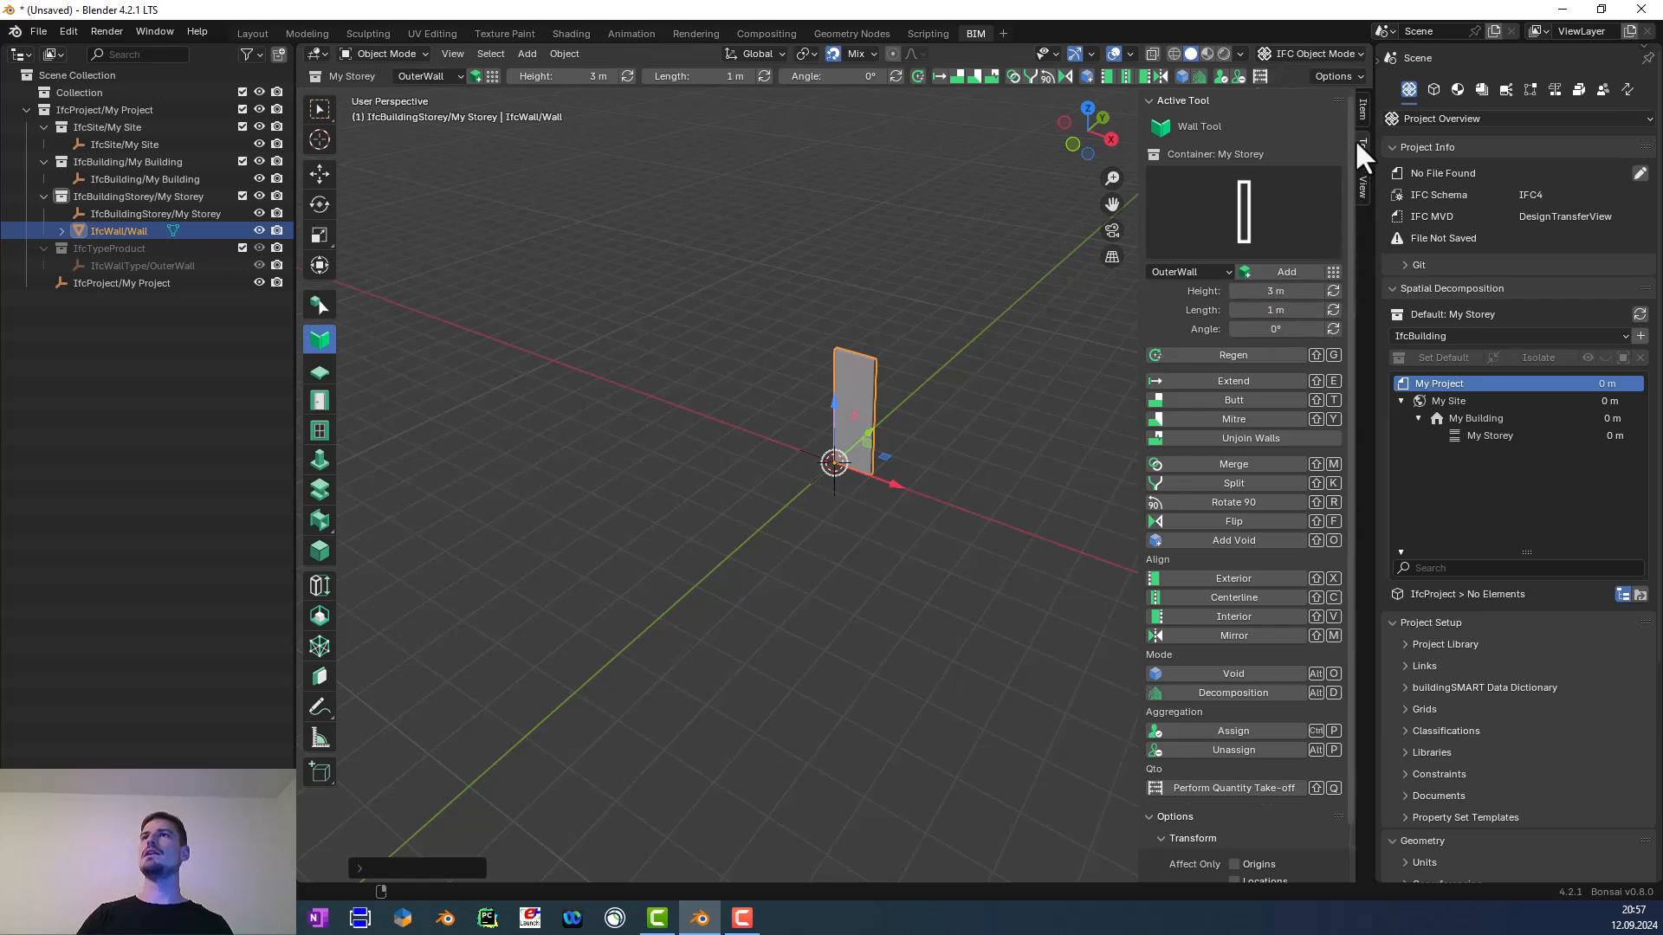
Examine the new wall's dimensions, its thickness in the view, and its object metadata
click(1363, 113)
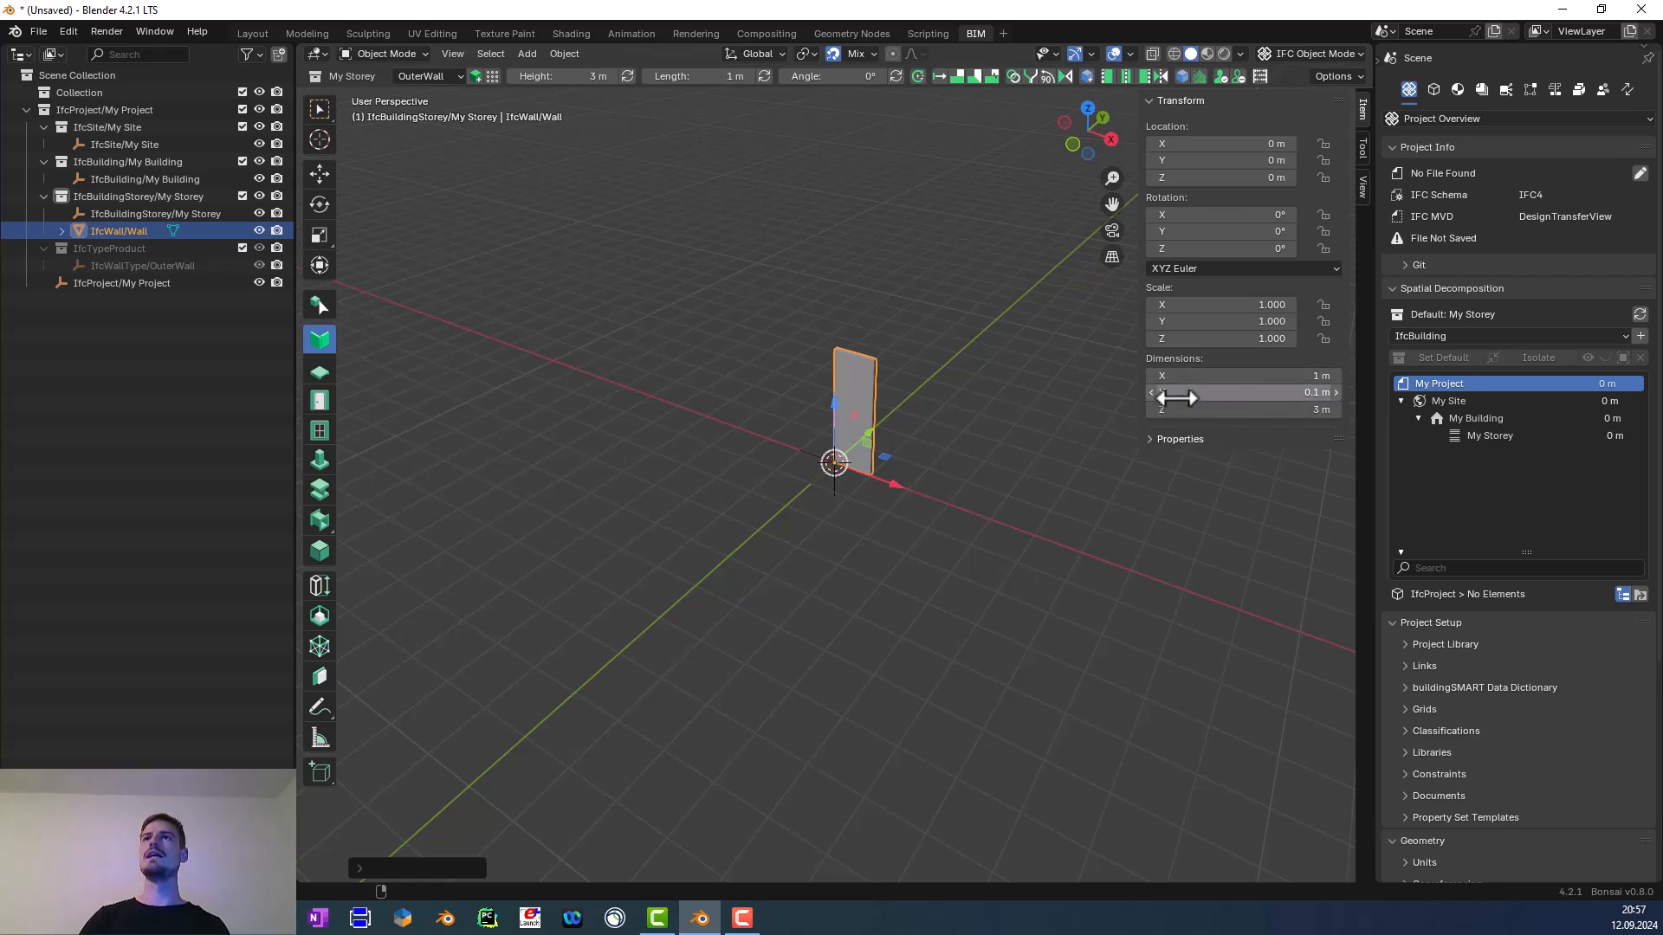
middle_drag(958, 511, 835, 472)
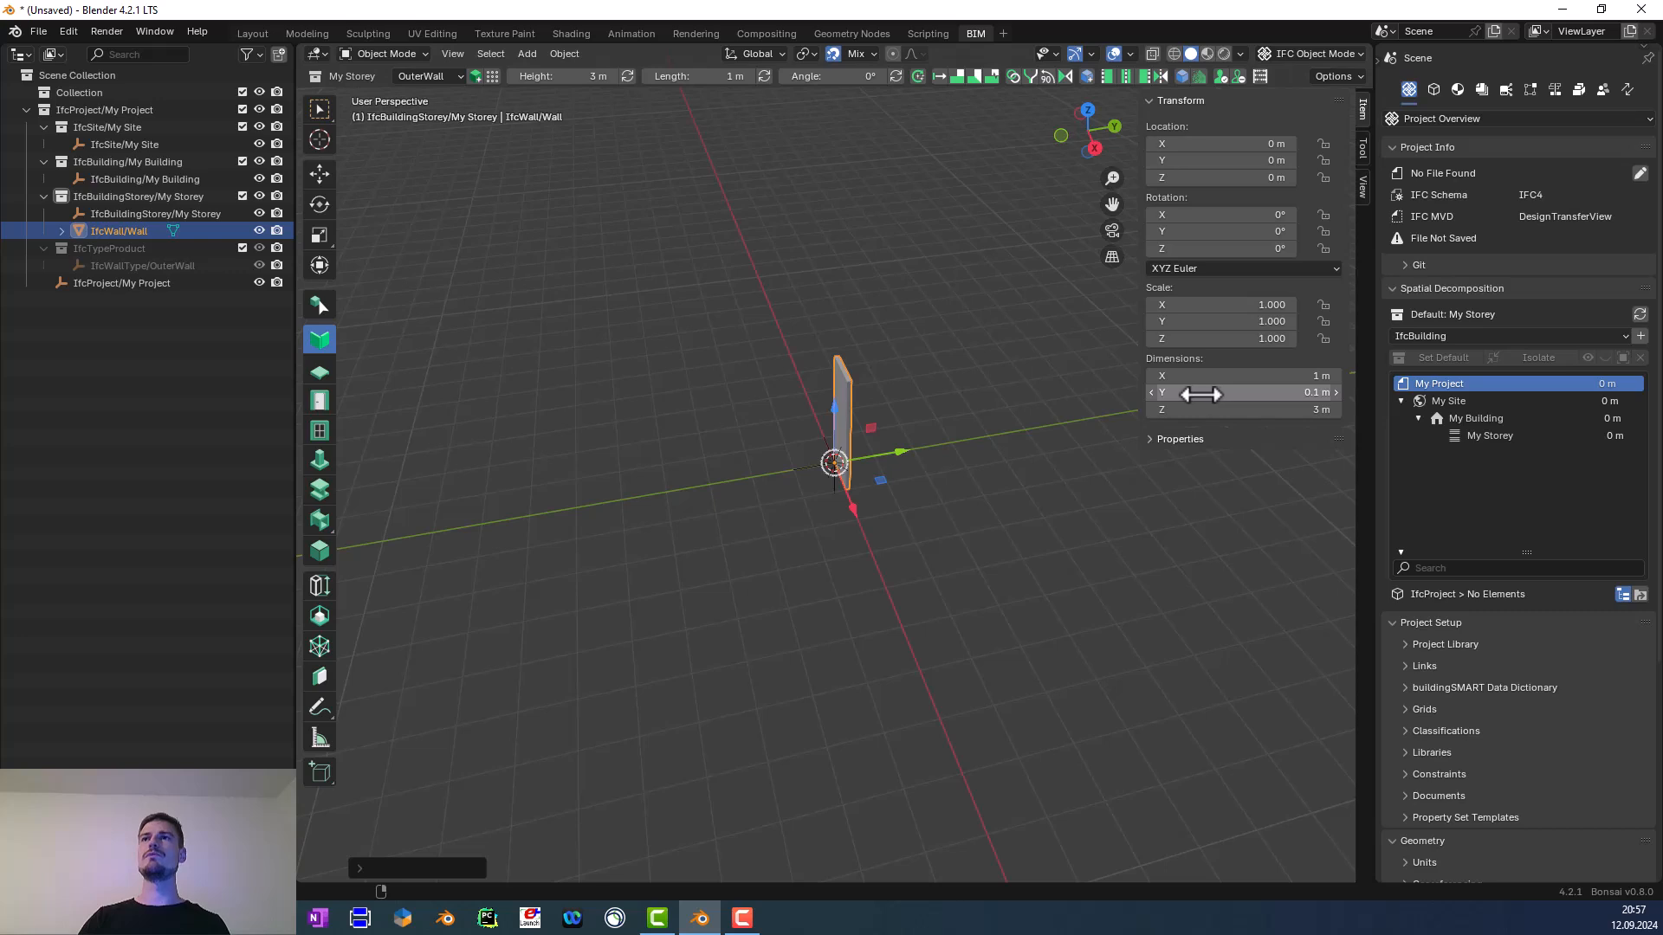
middle_drag(928, 519, 1015, 520)
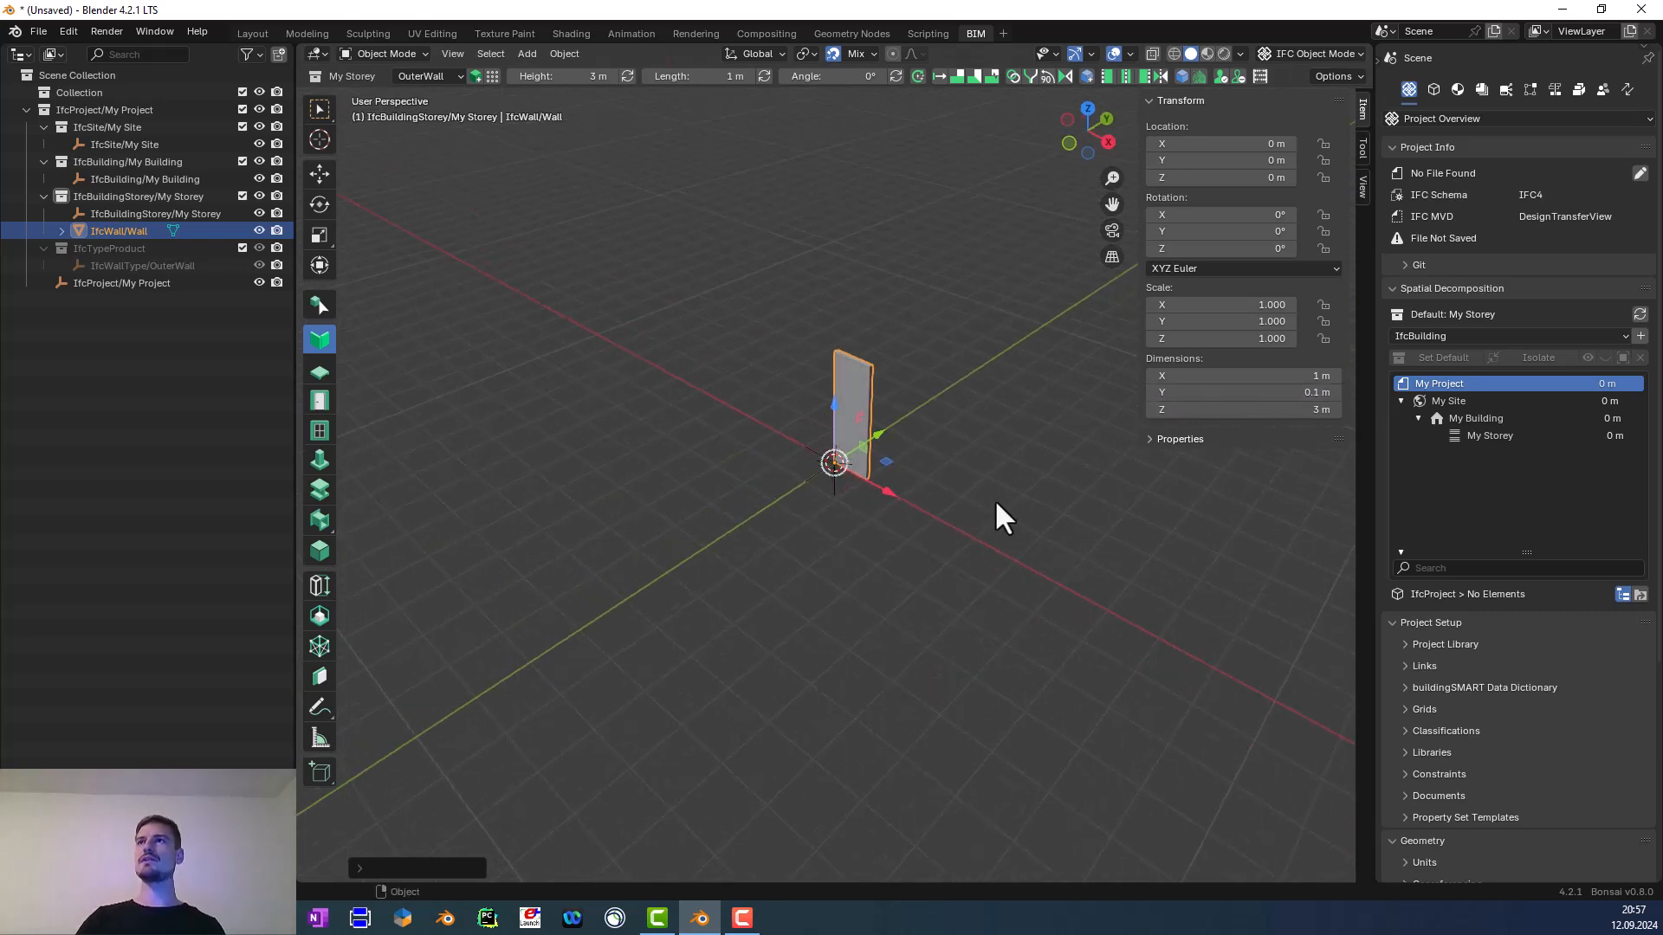
click(1433, 86)
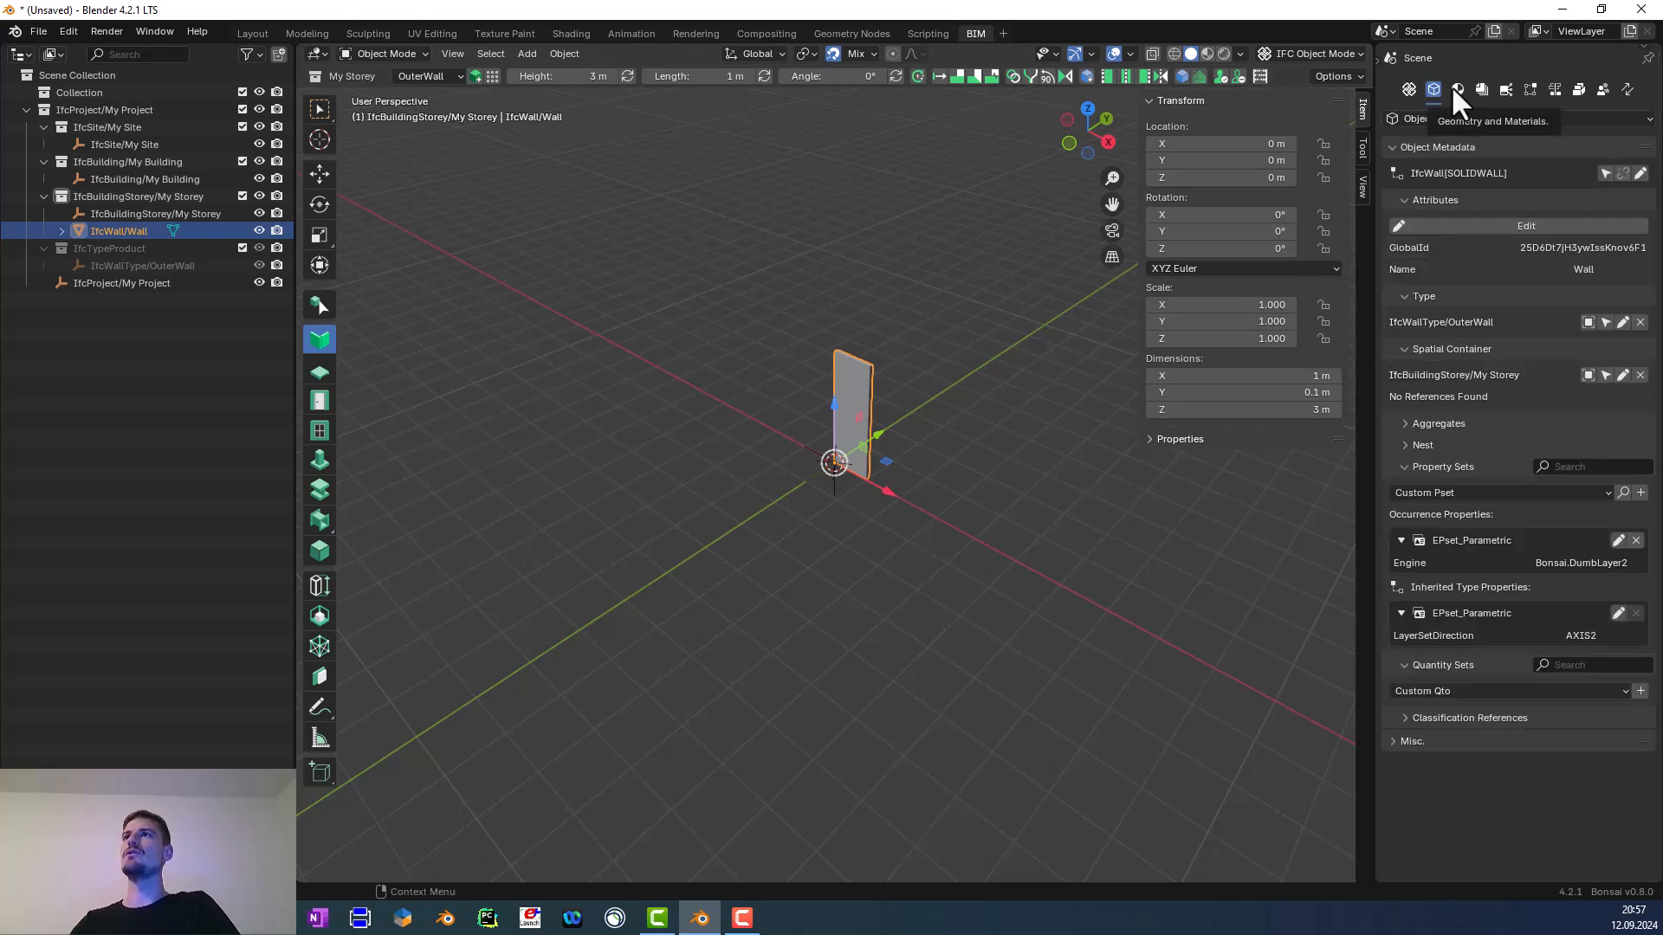
Load the project's IfcMaterial list and try to remove the Unknown material from the Uncategorised group
click(1456, 88)
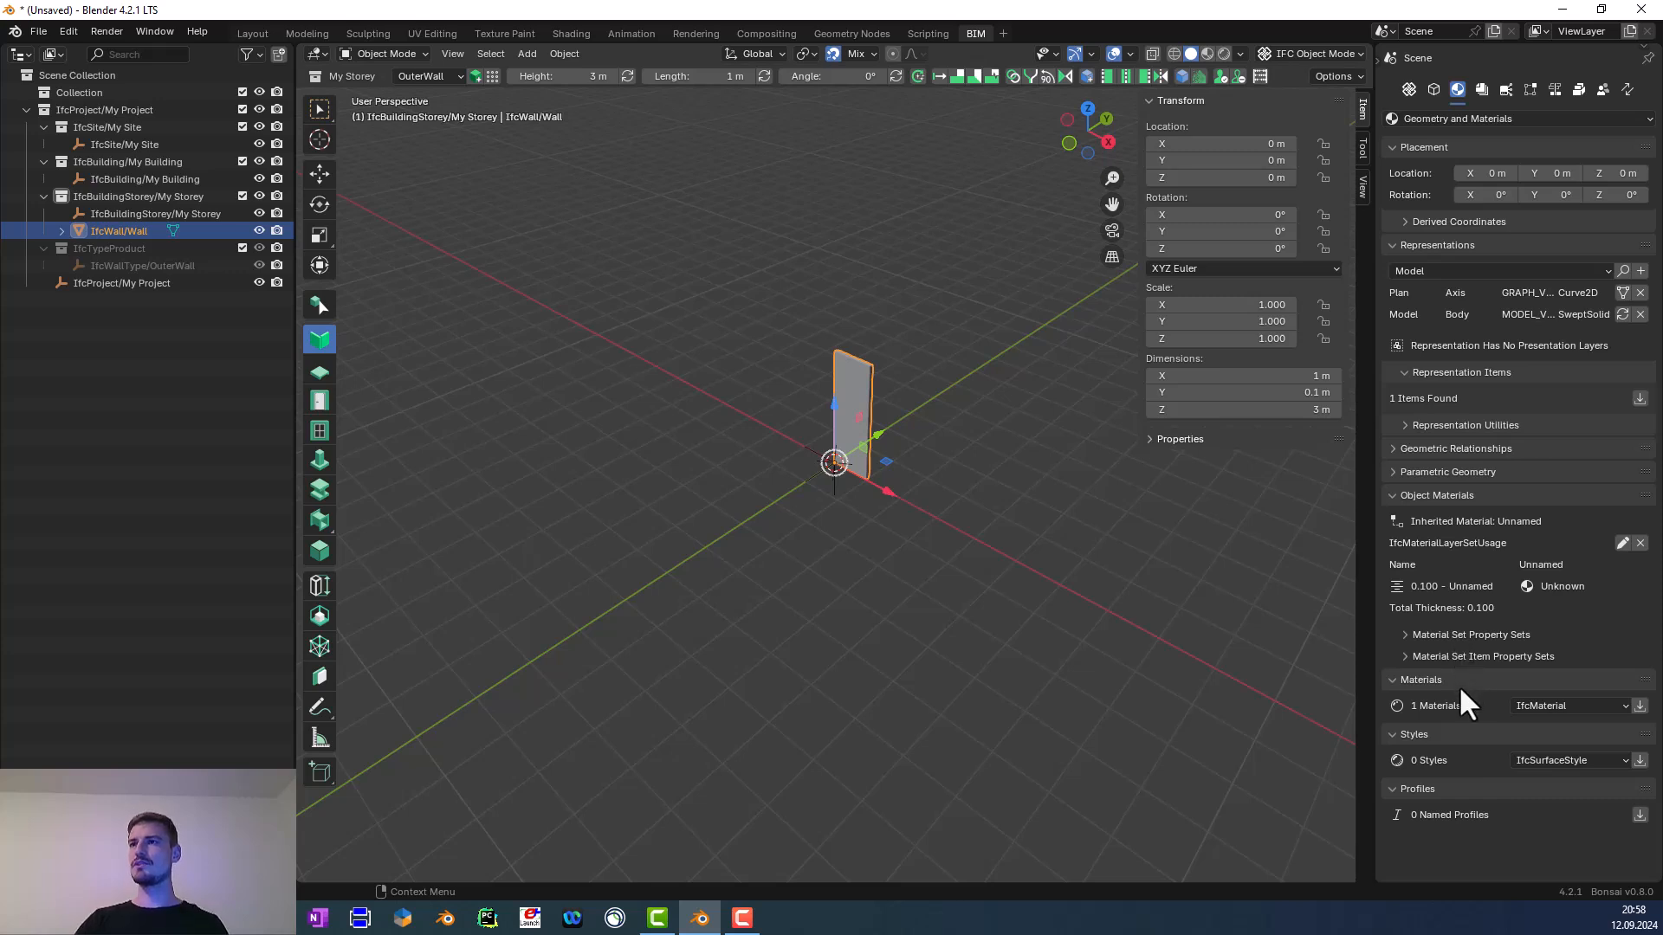
click(1615, 706)
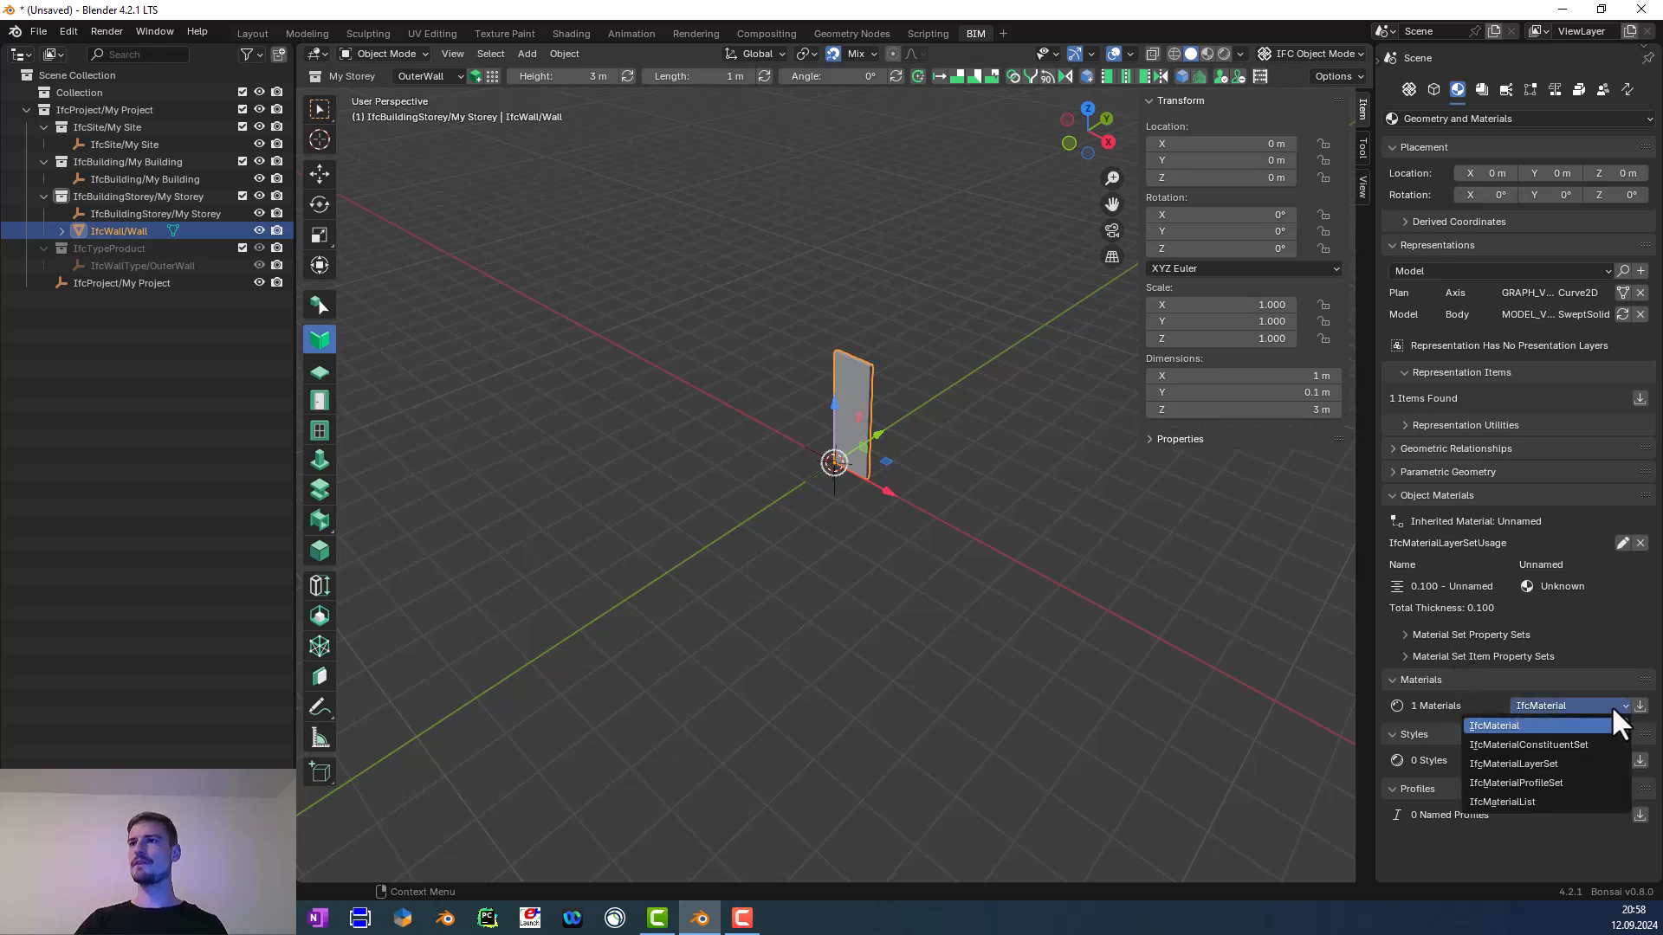
click(1612, 707)
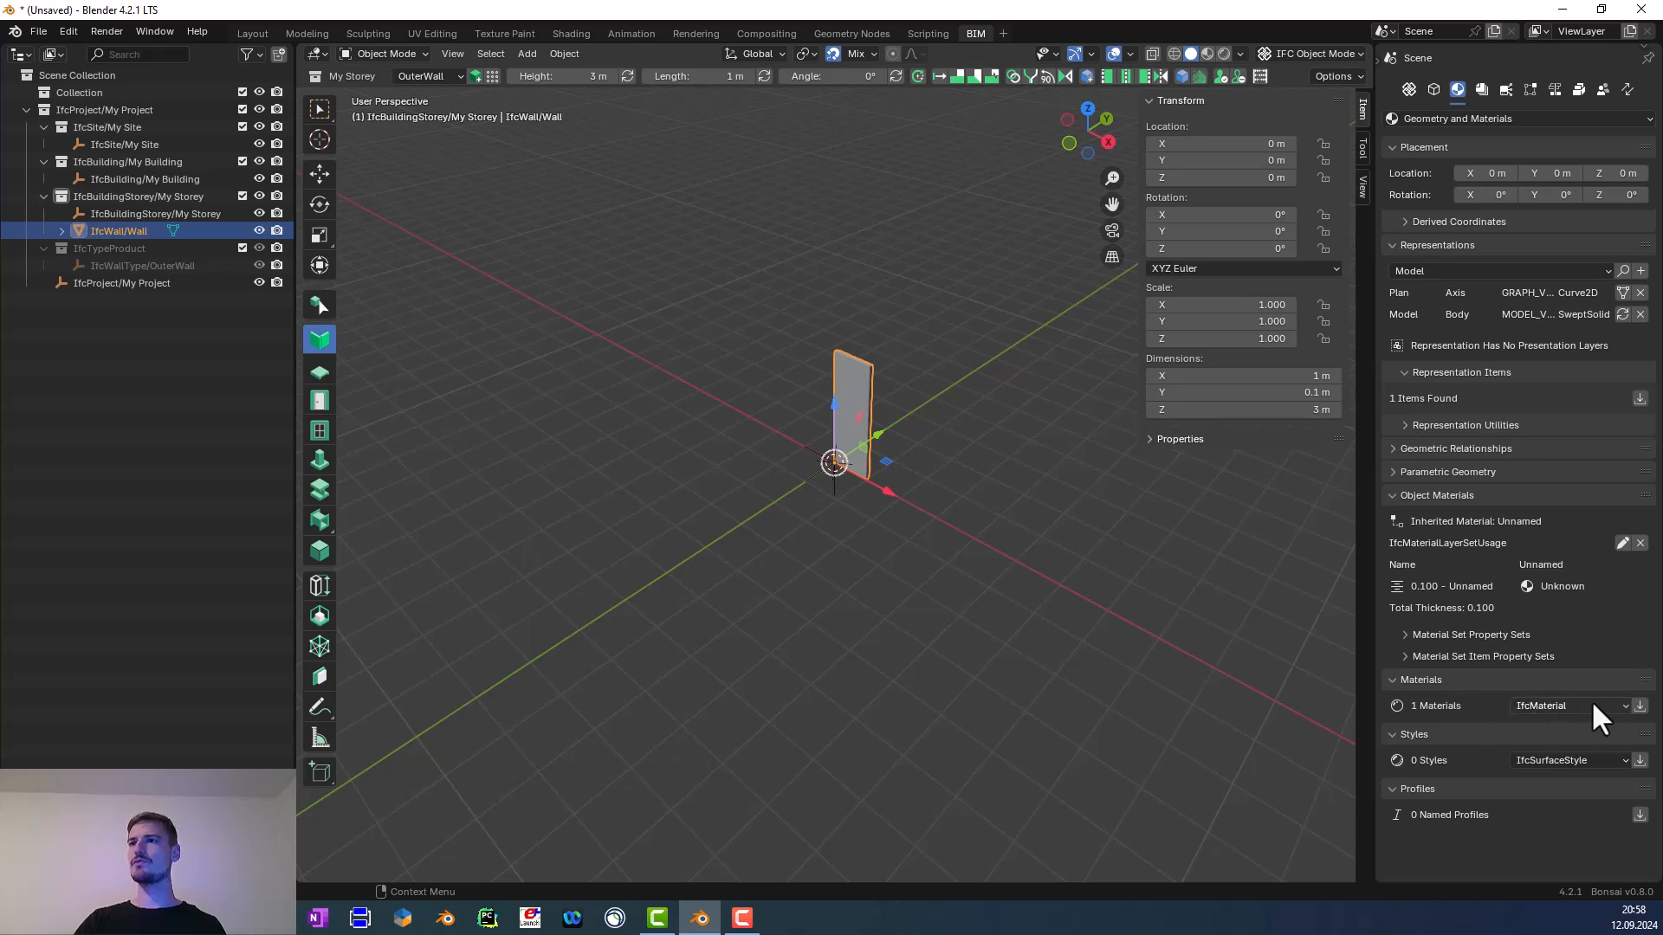
click(1640, 706)
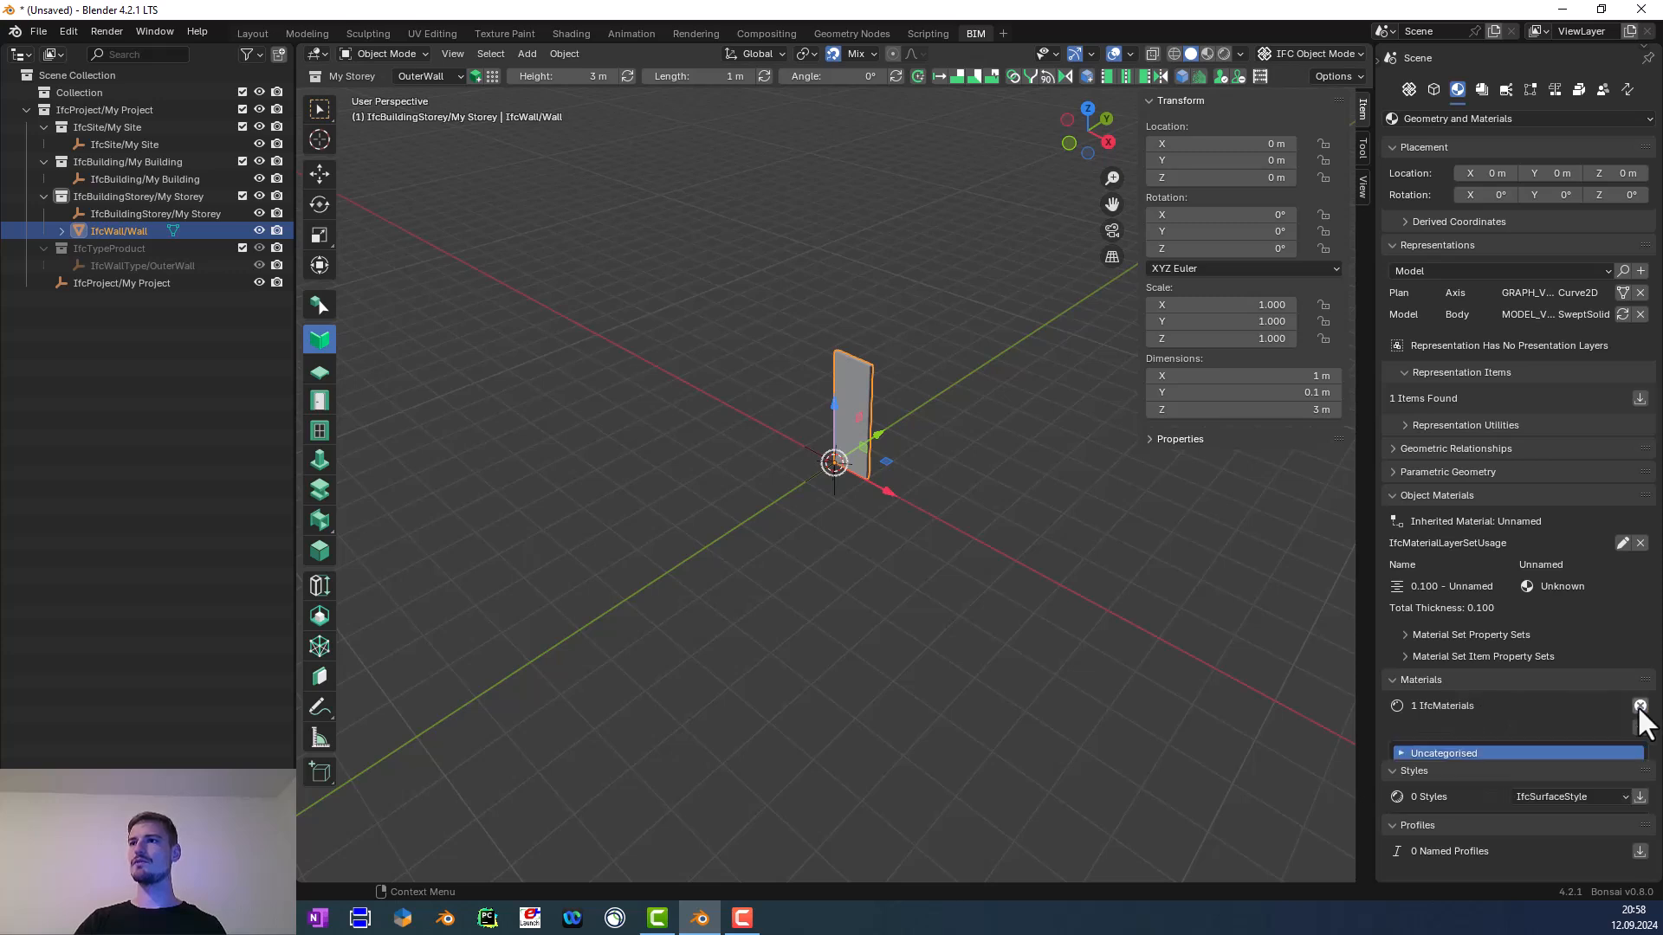
click(1399, 754)
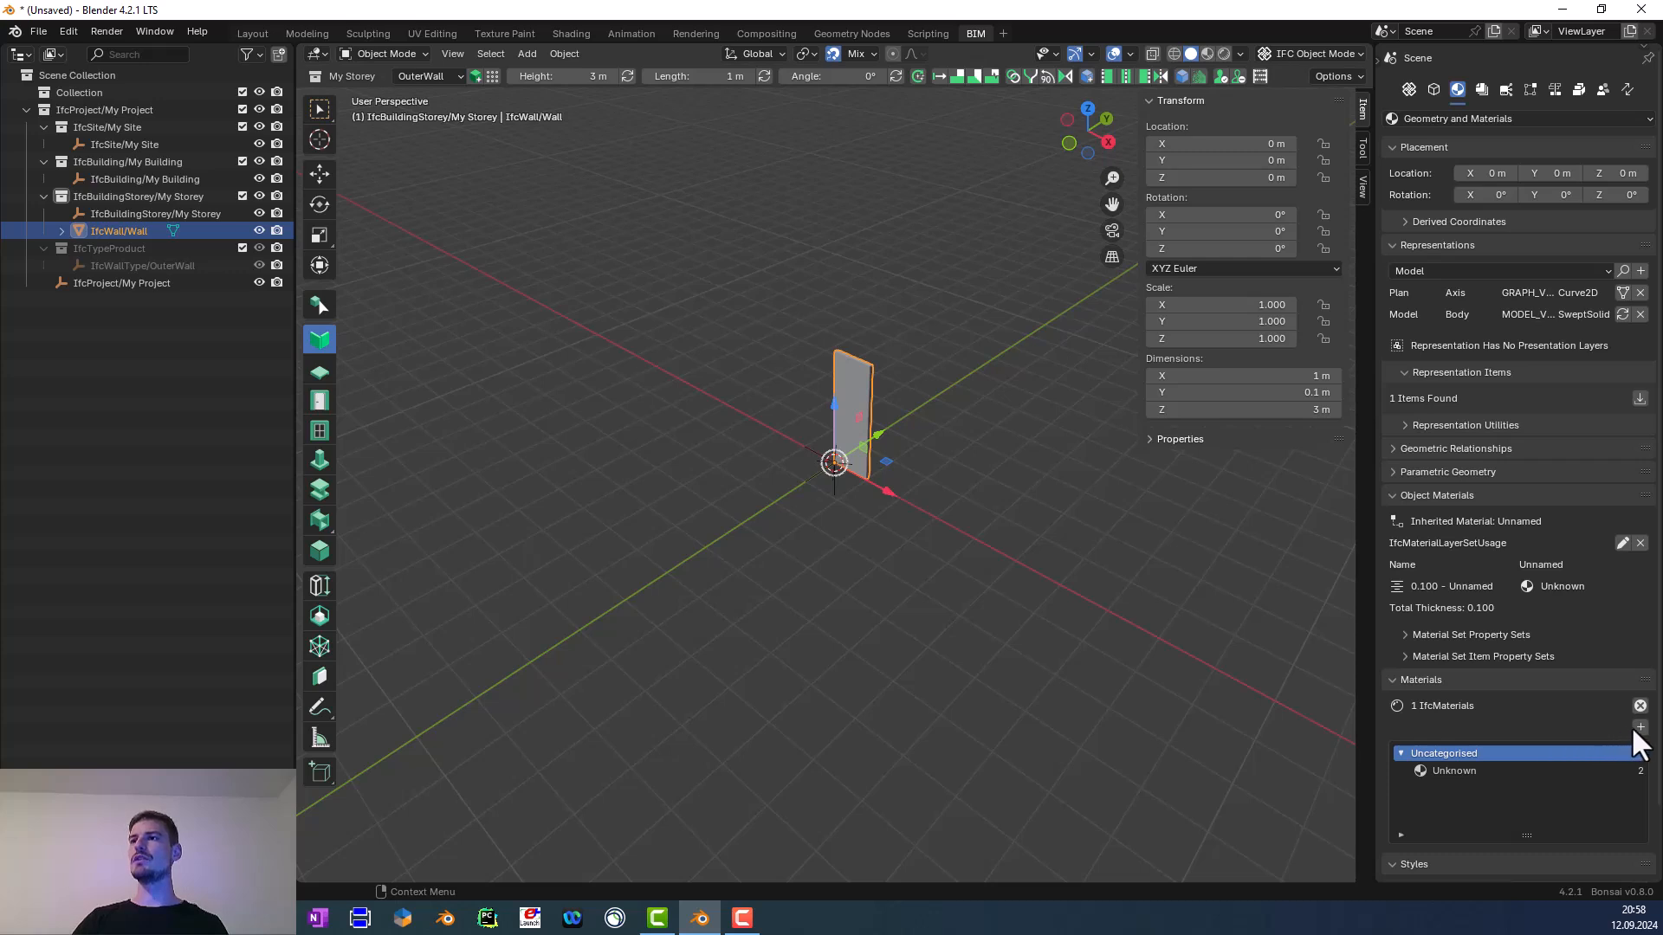
click(1494, 772)
scroll(1493, 704, down, 4)
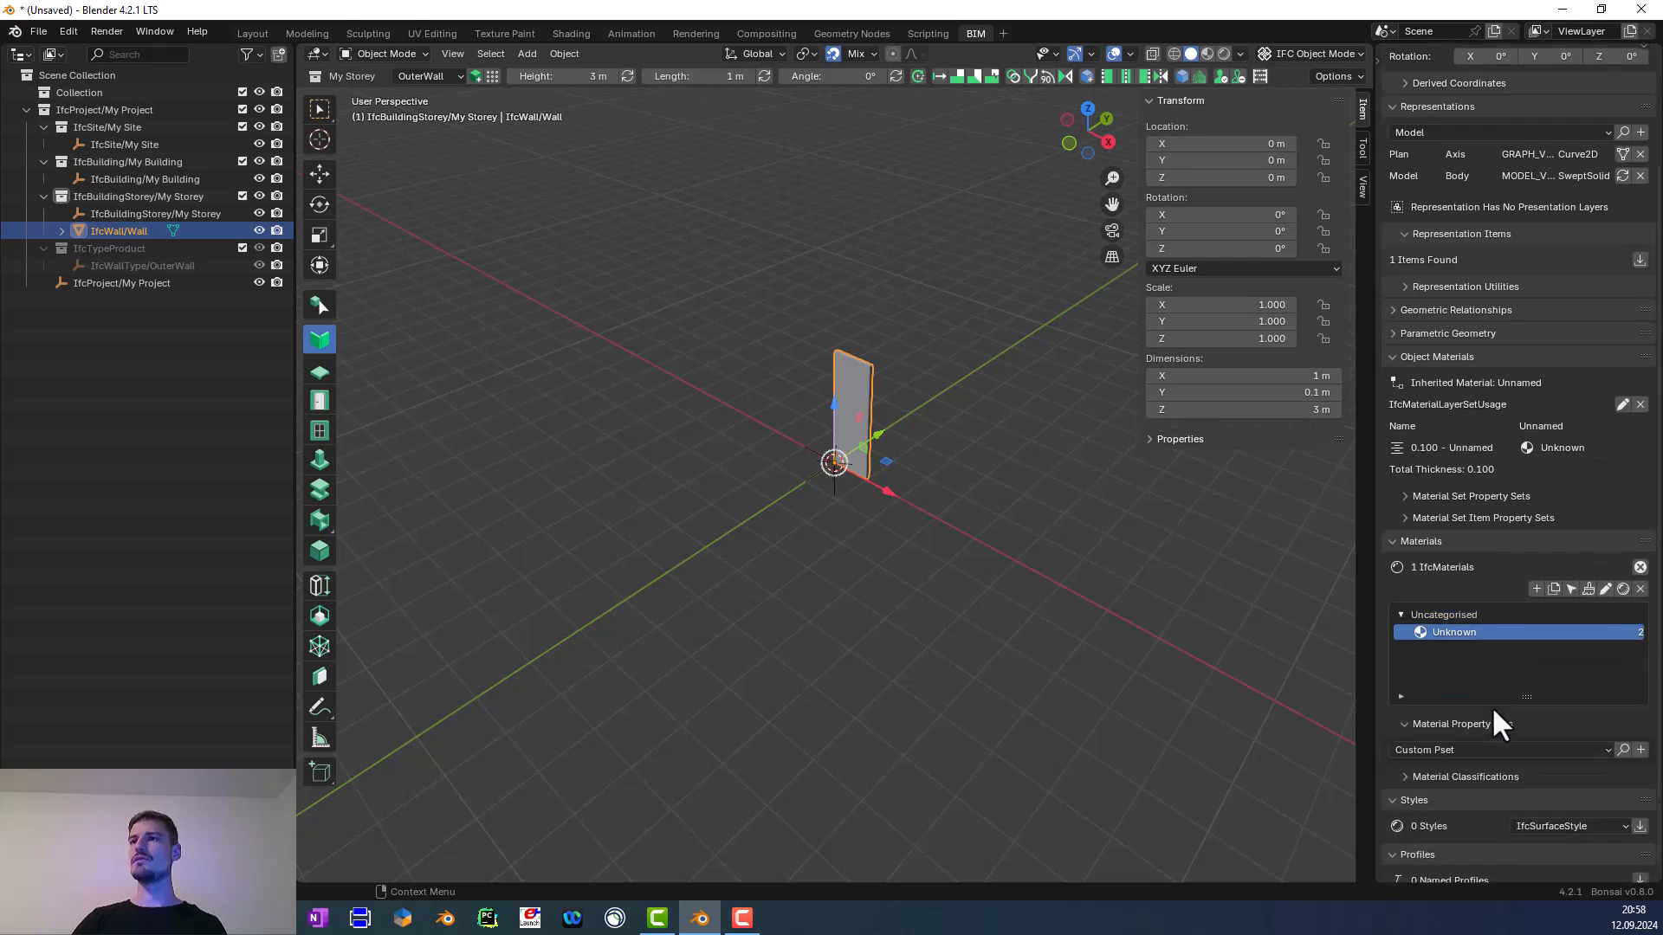
scroll(1491, 707, down, 1)
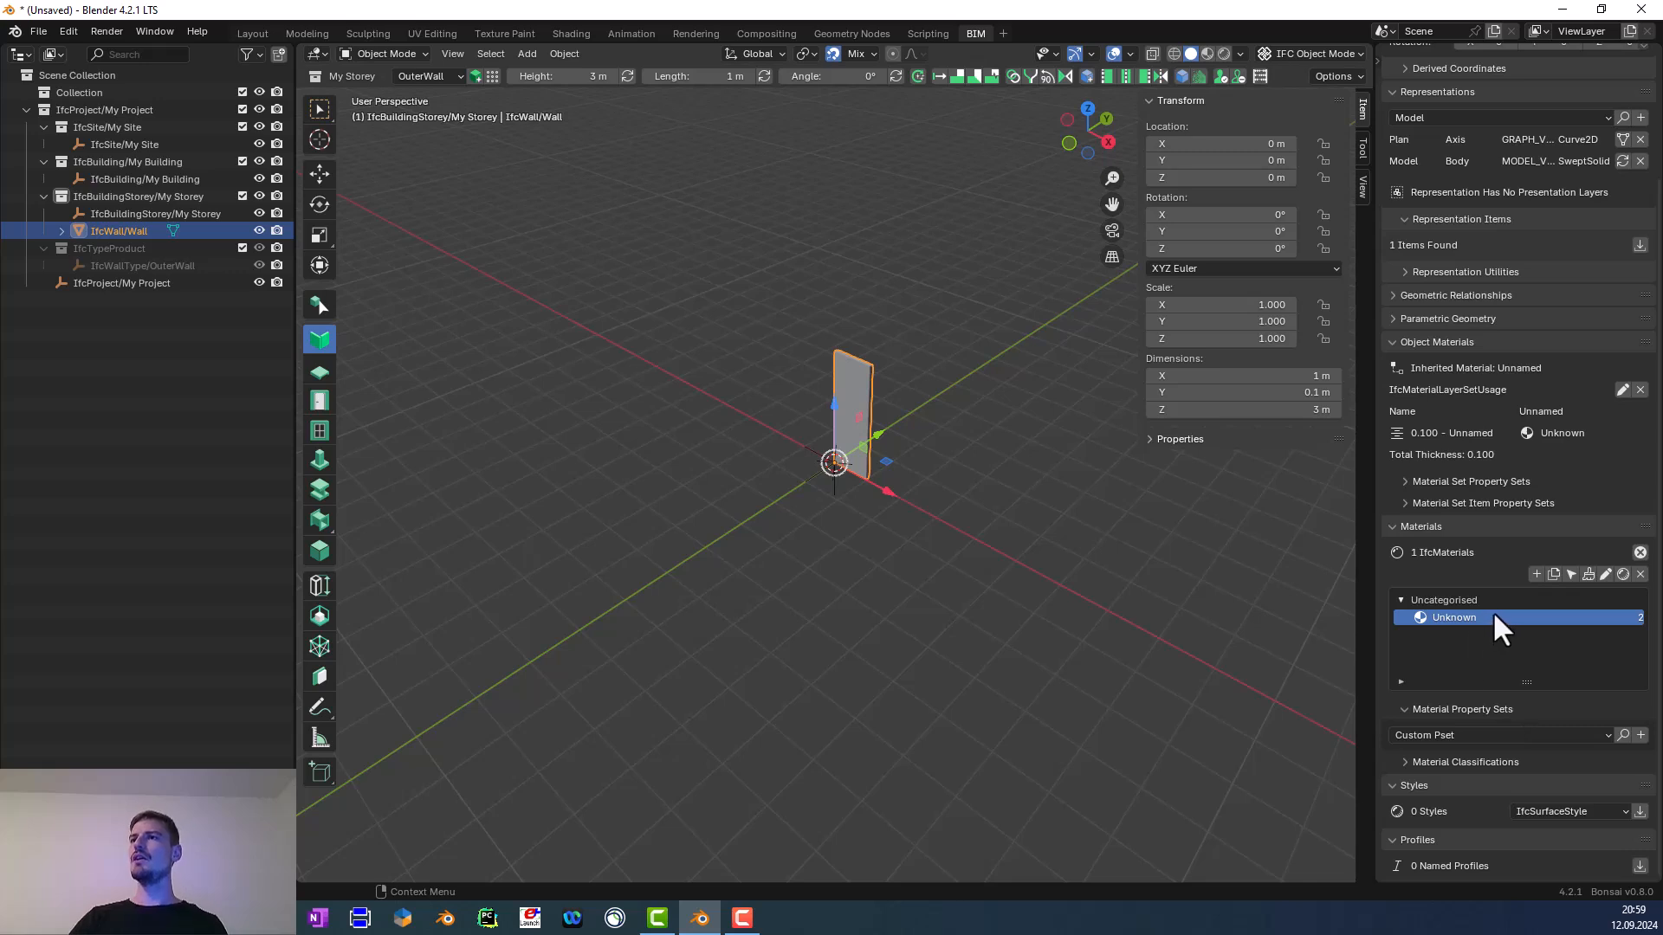
click(1639, 574)
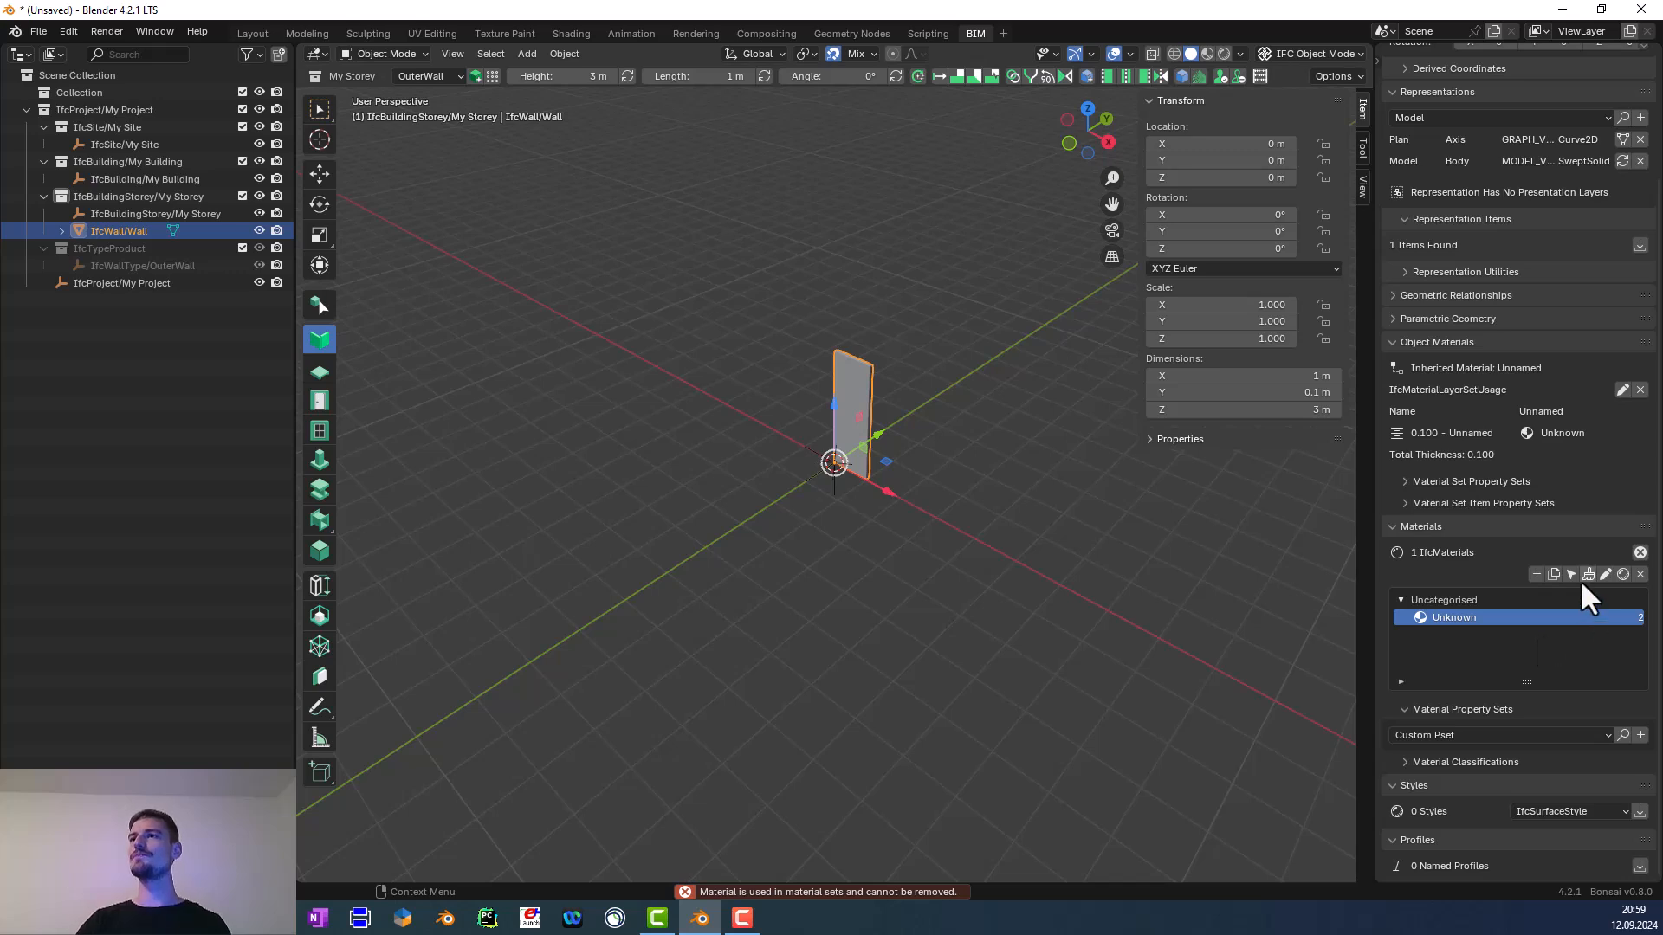
Add a material named OuterWall_Material1 in the category OuterWall
click(1534, 574)
click(1521, 582)
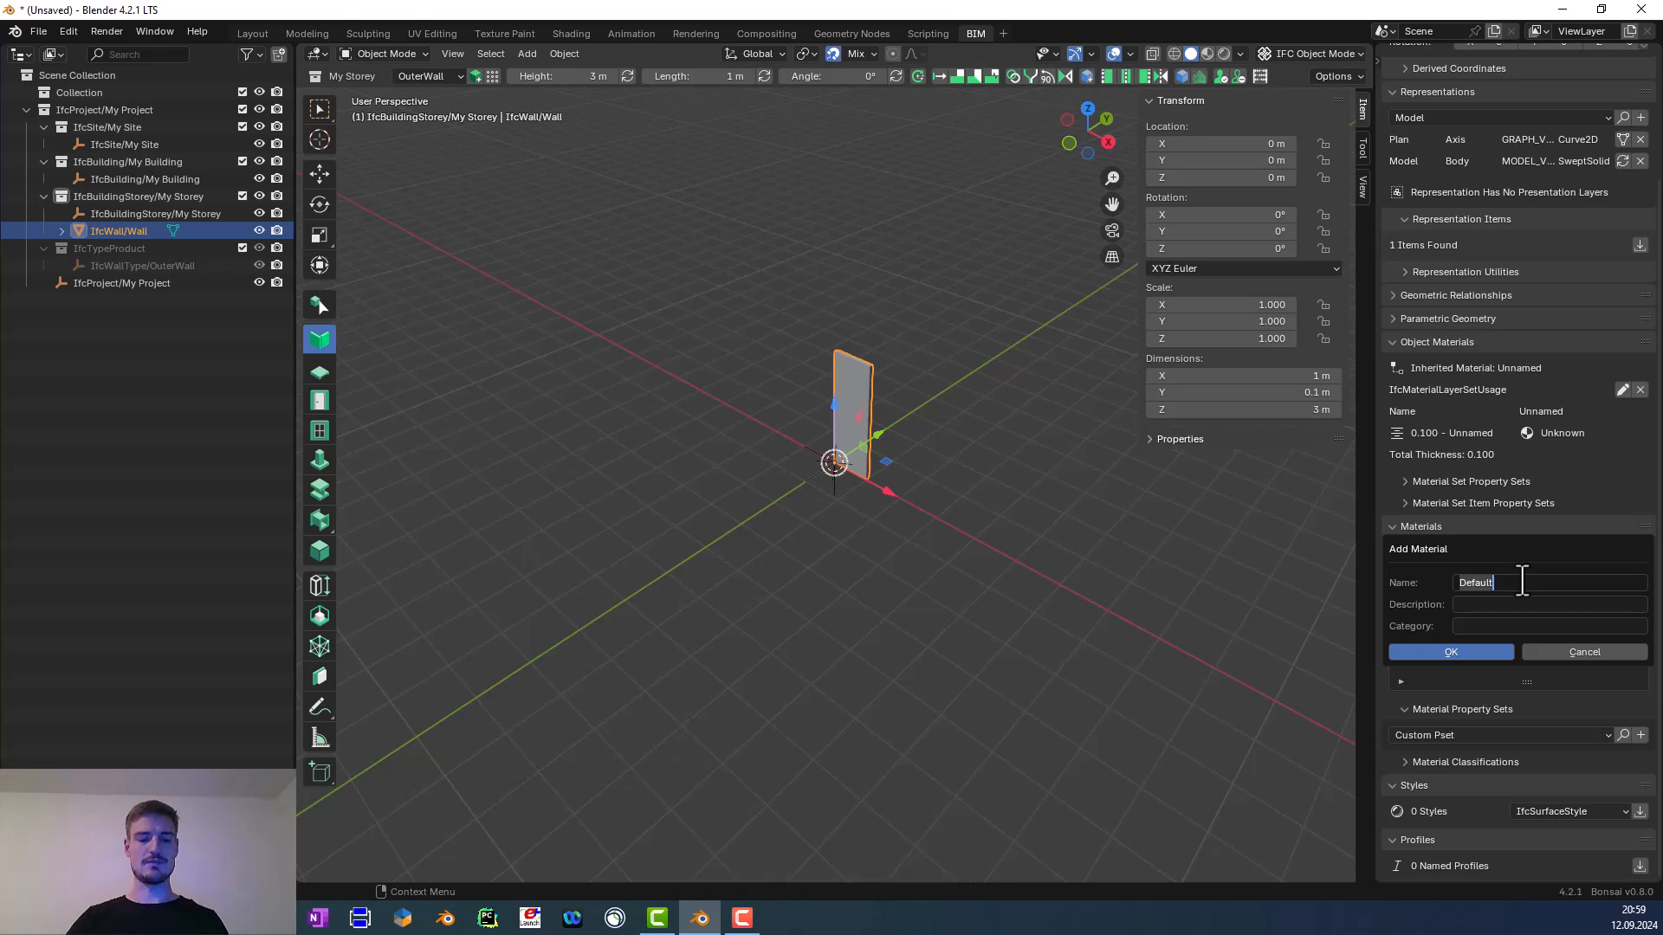
text(Outer)
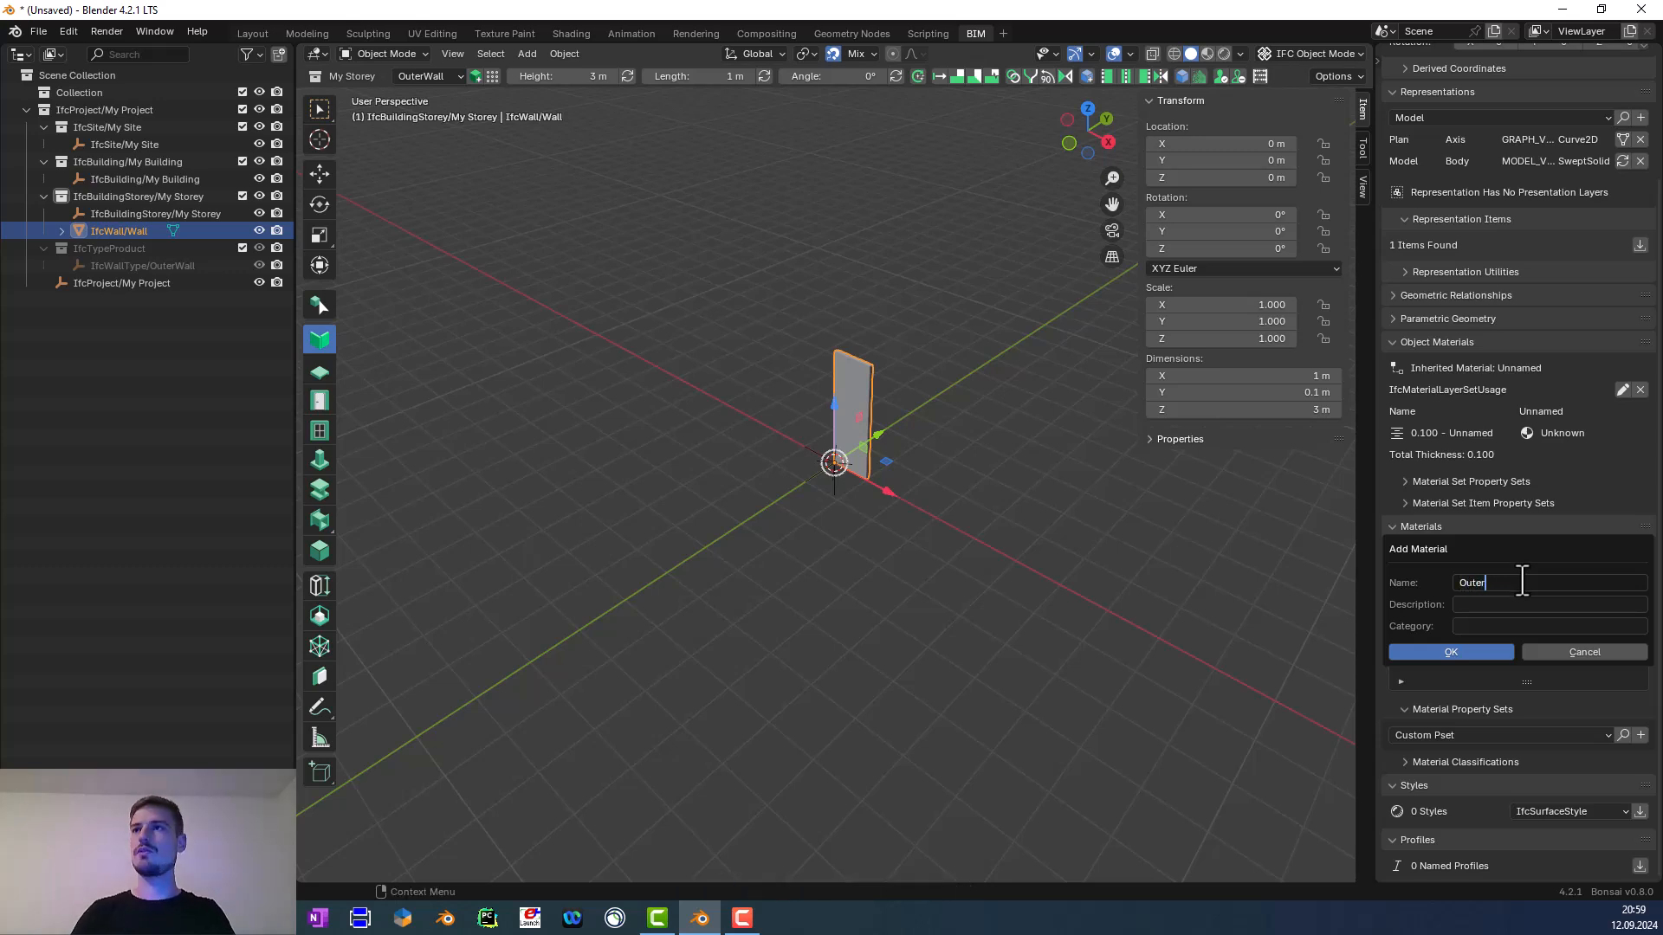
text(Wall)
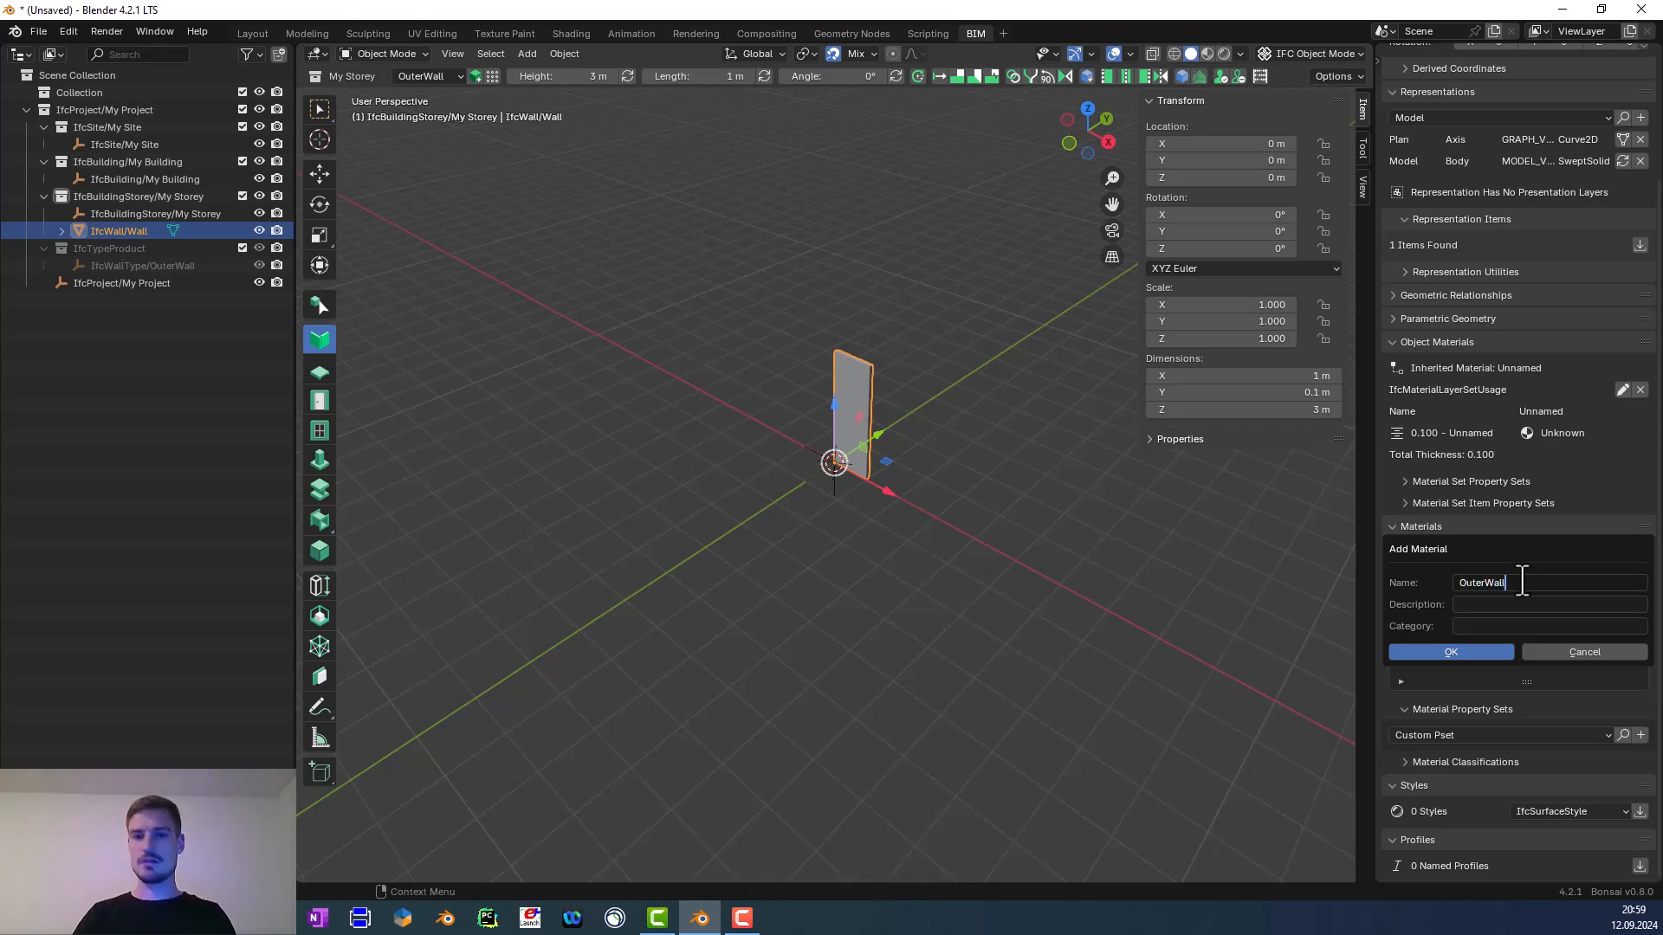
text(_Materi)
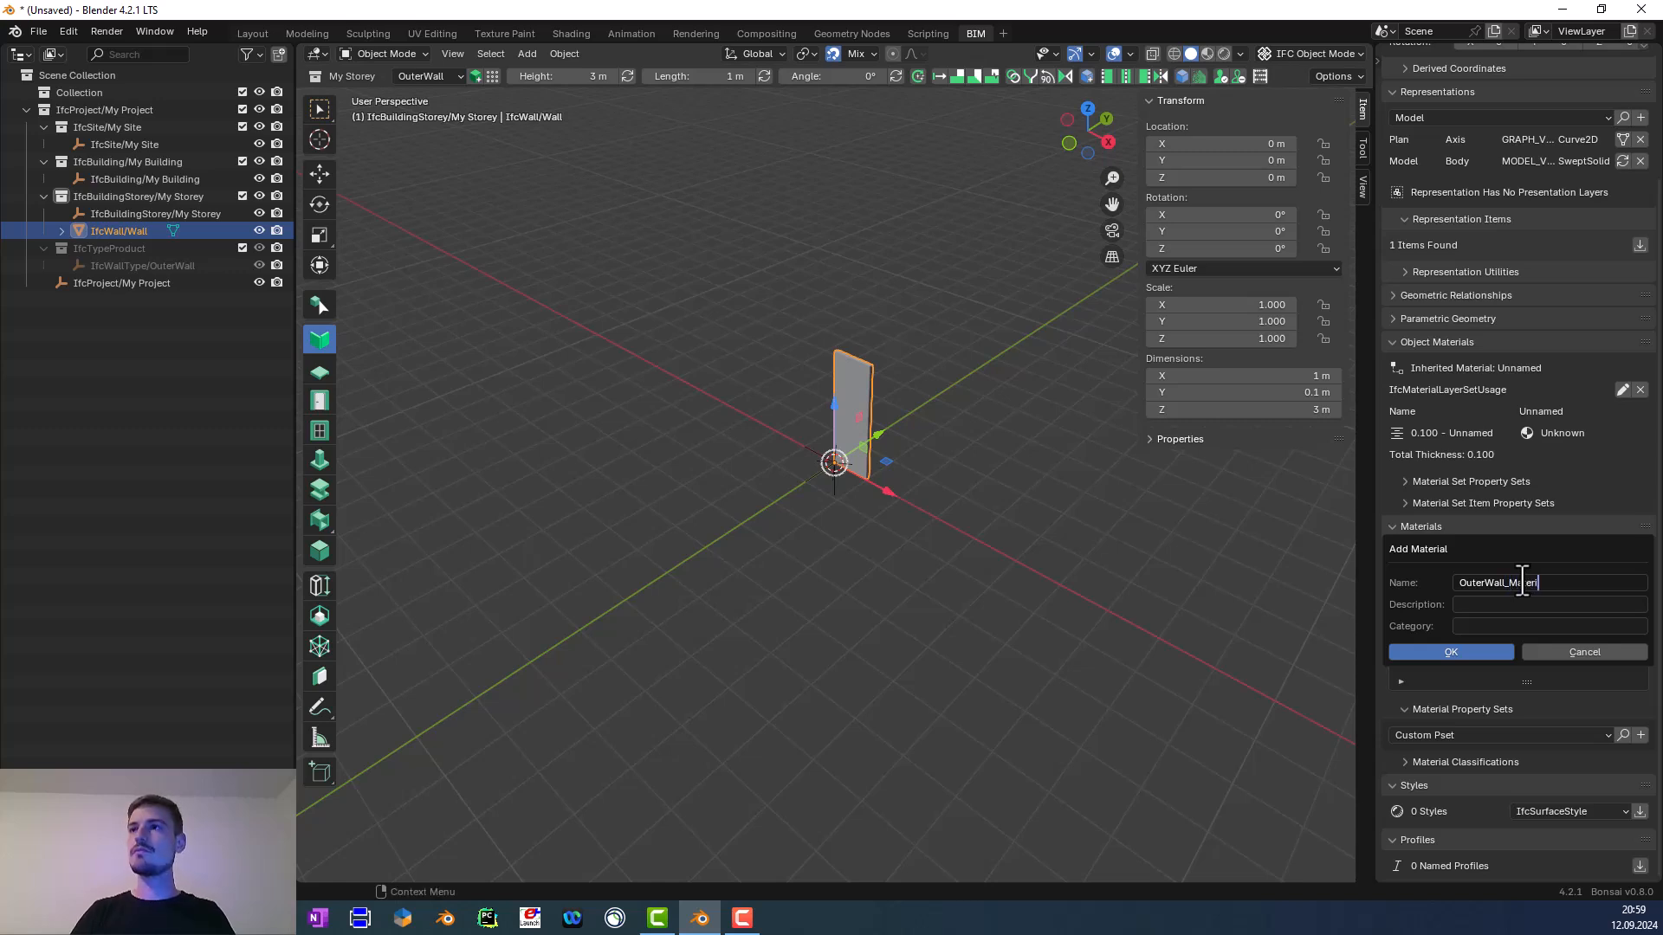
text(al1)
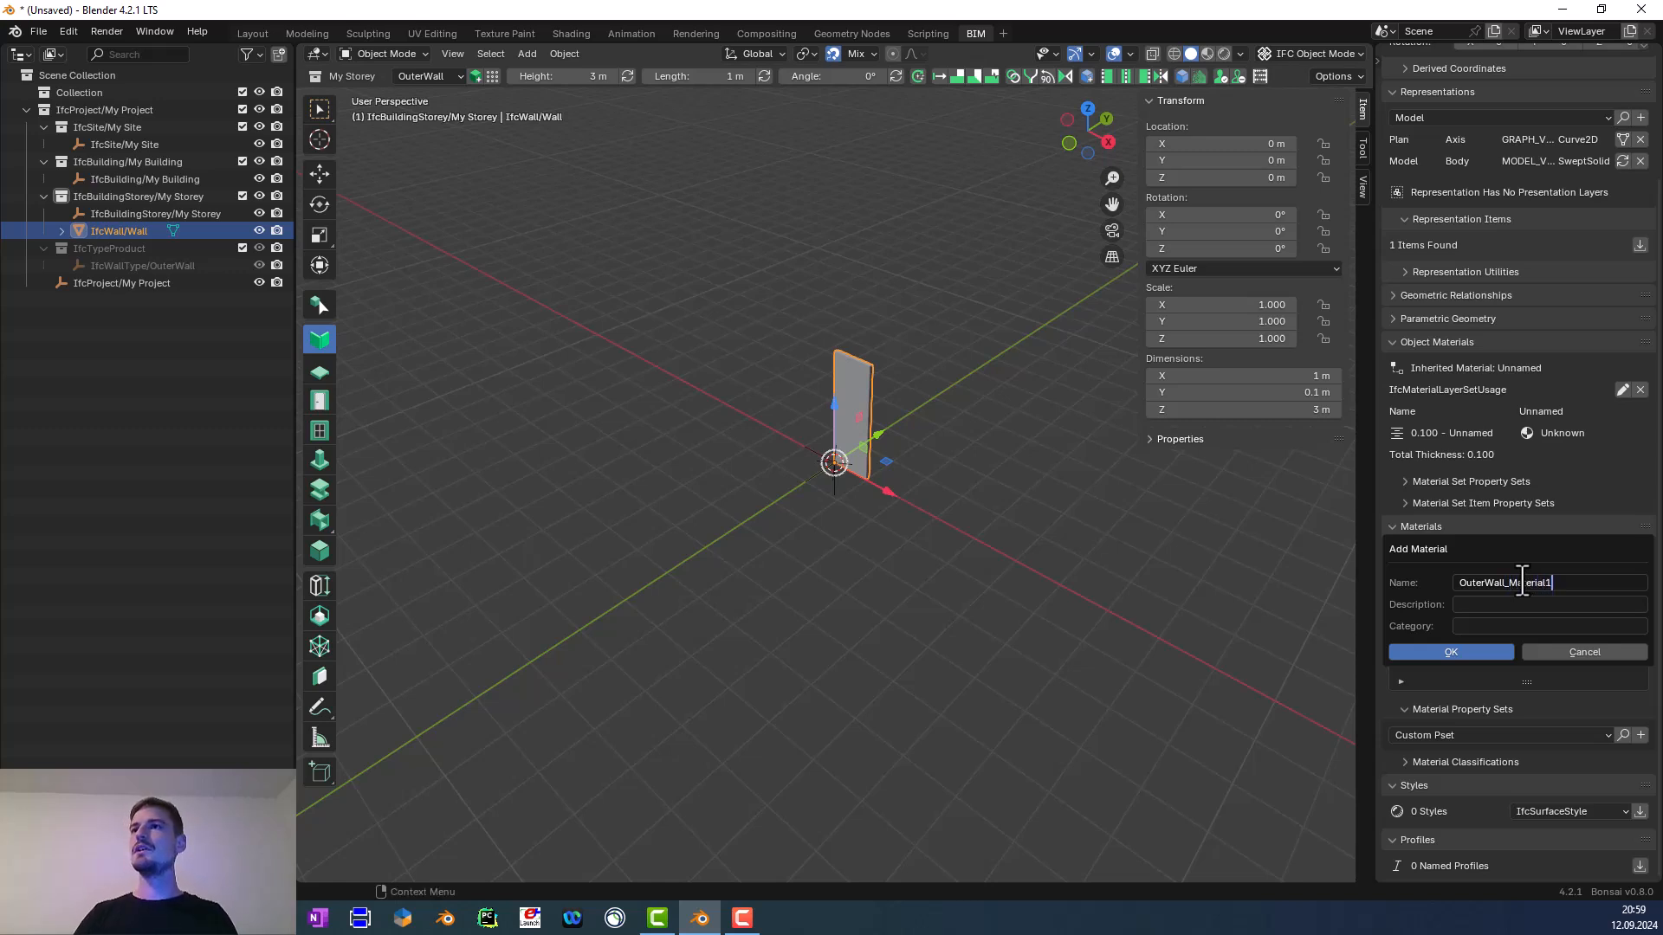
click(1473, 625)
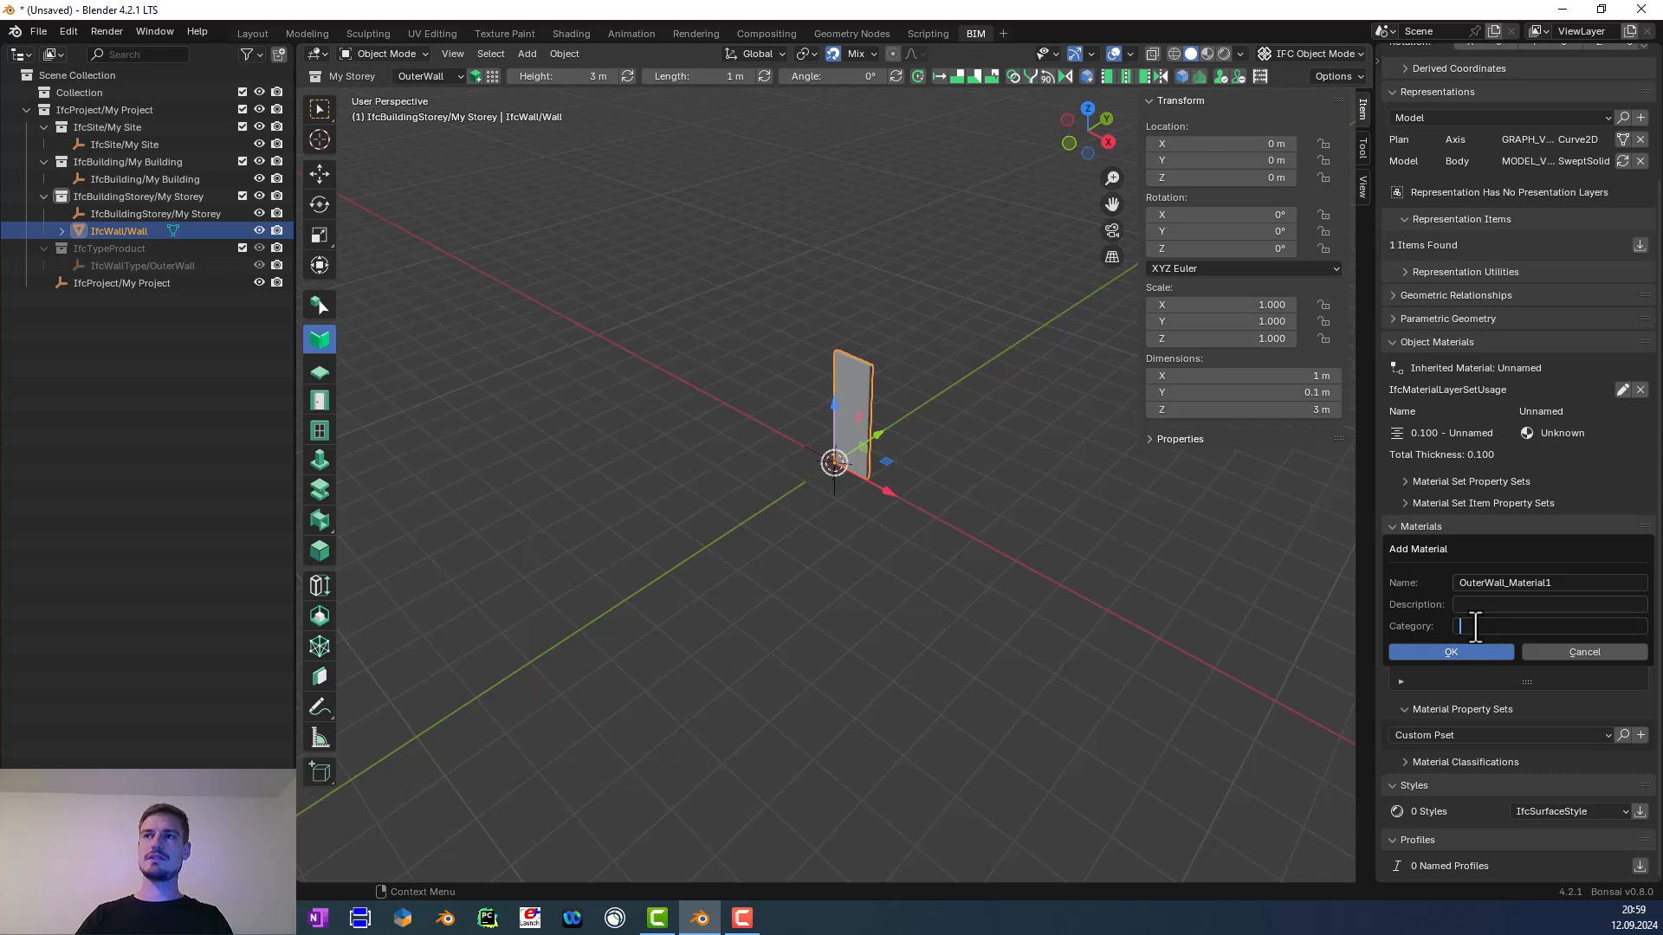
text(OuterWall)
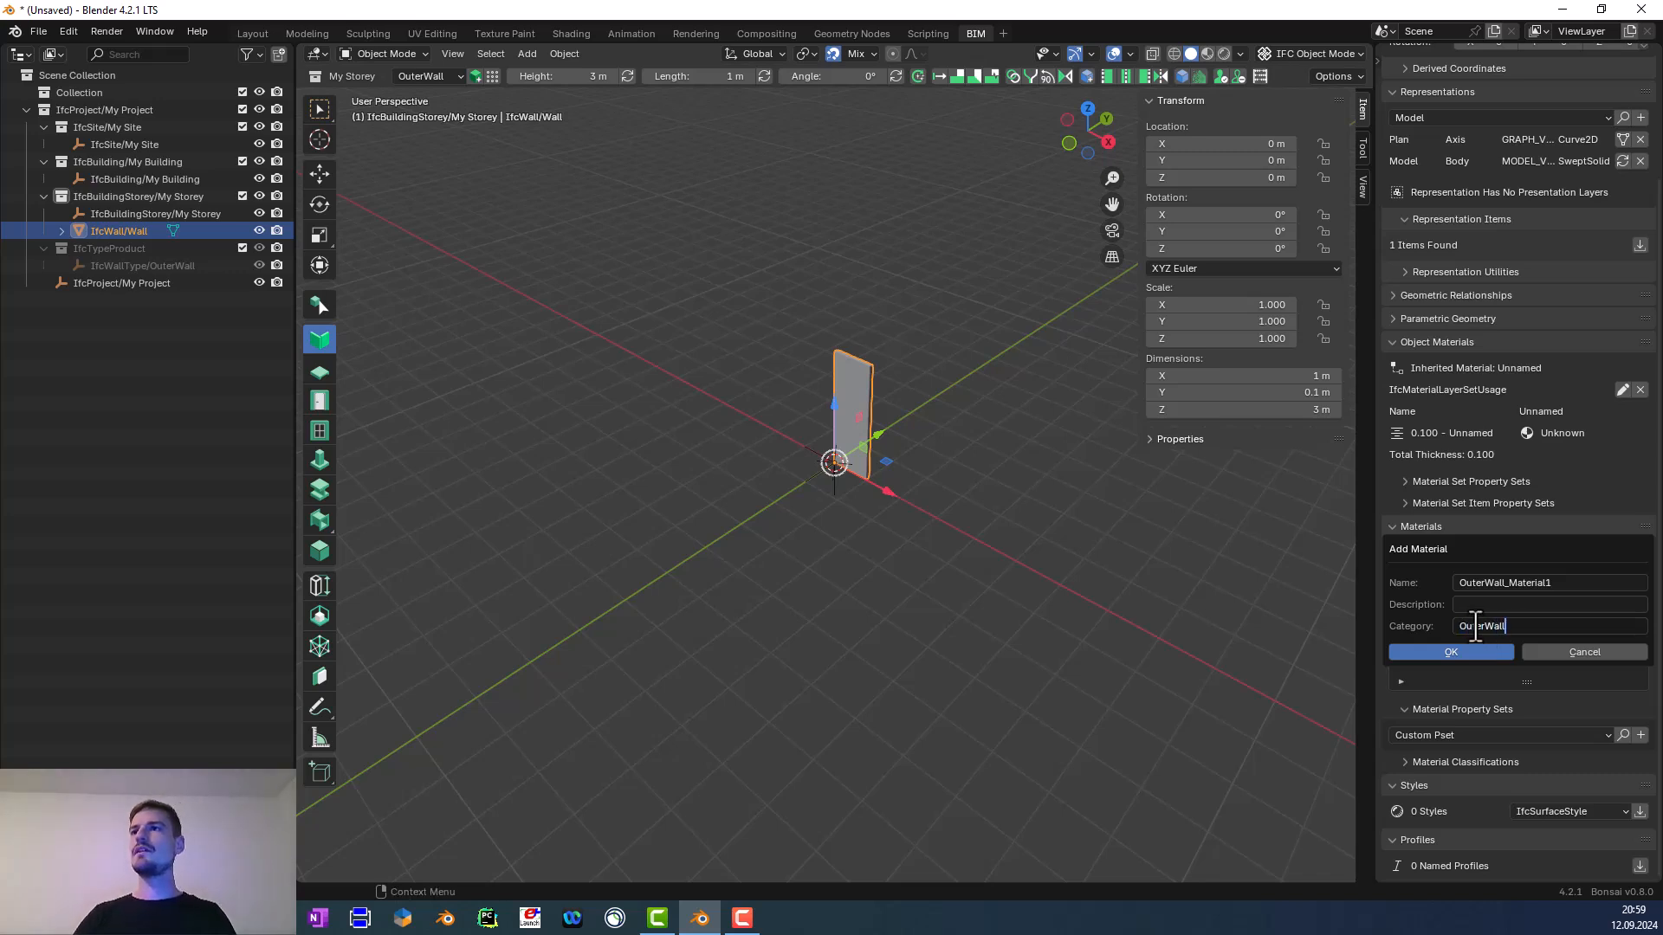
click(1462, 651)
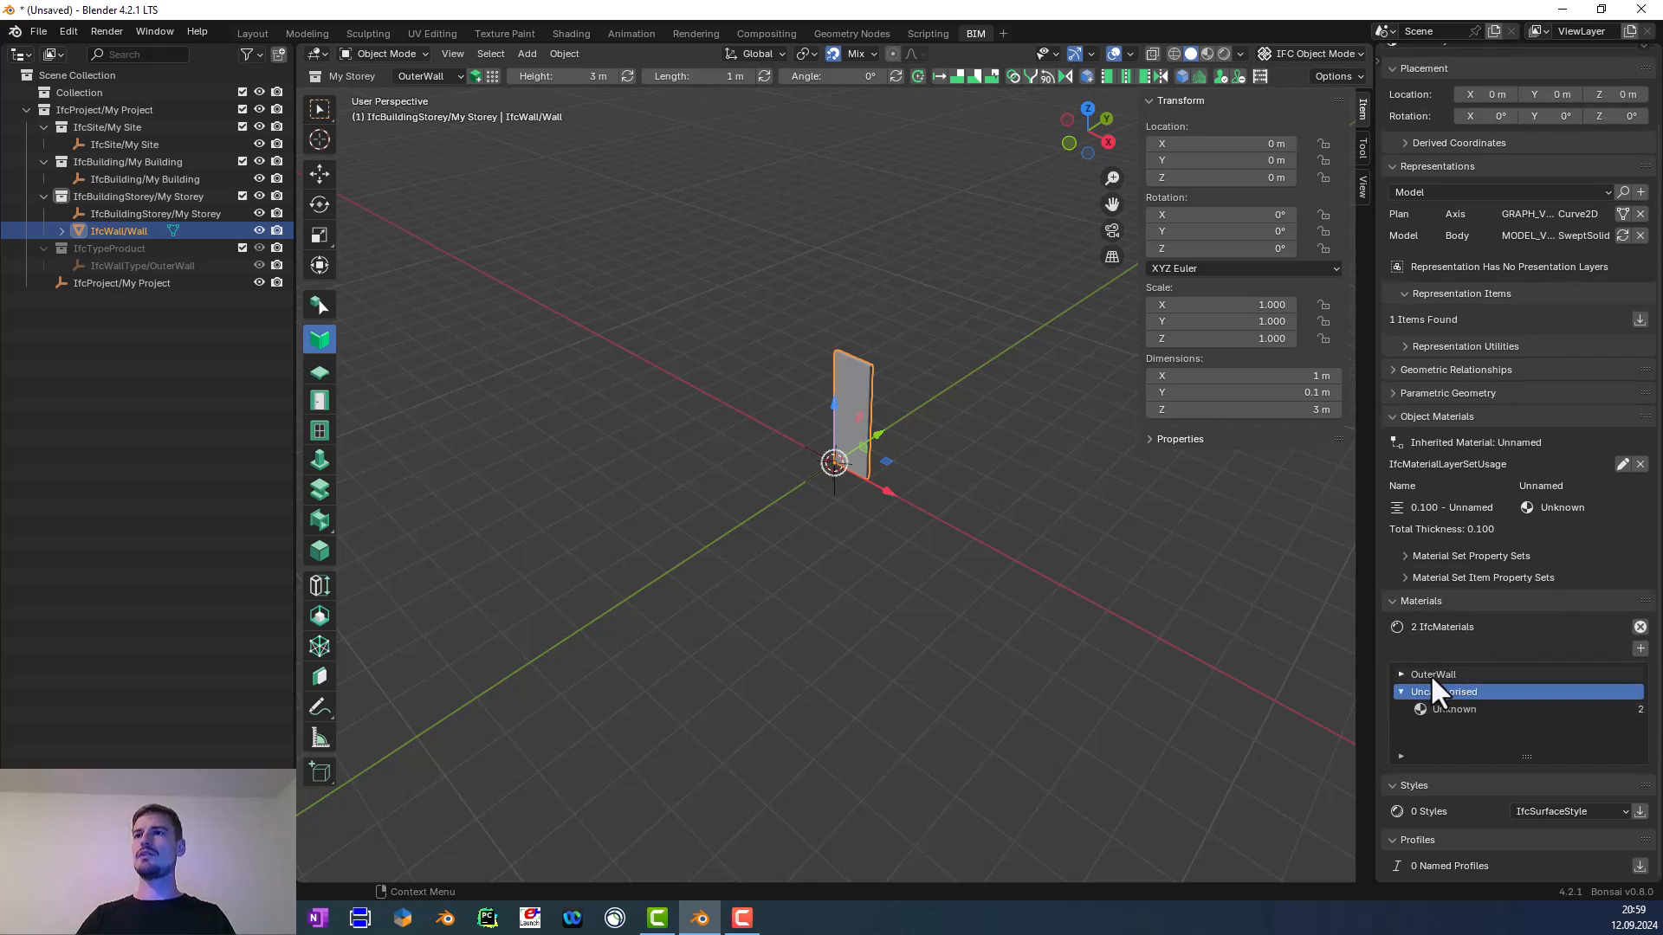
Expand the OuterWall material category and select OuterWall_Material1
click(1400, 673)
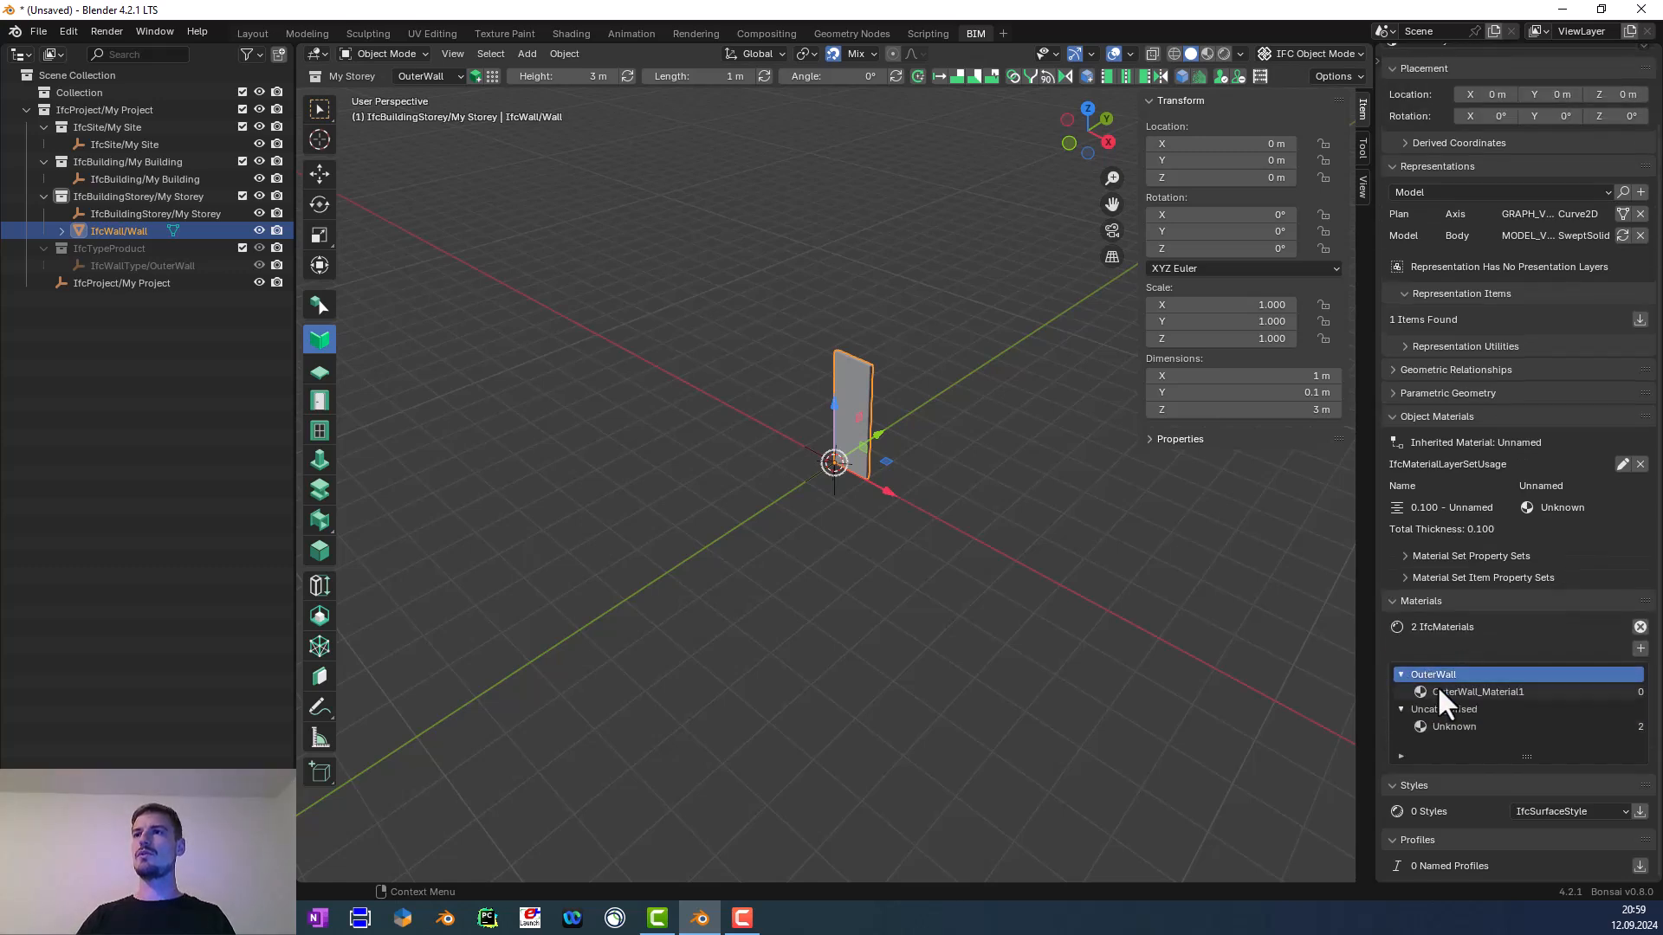
click(1438, 692)
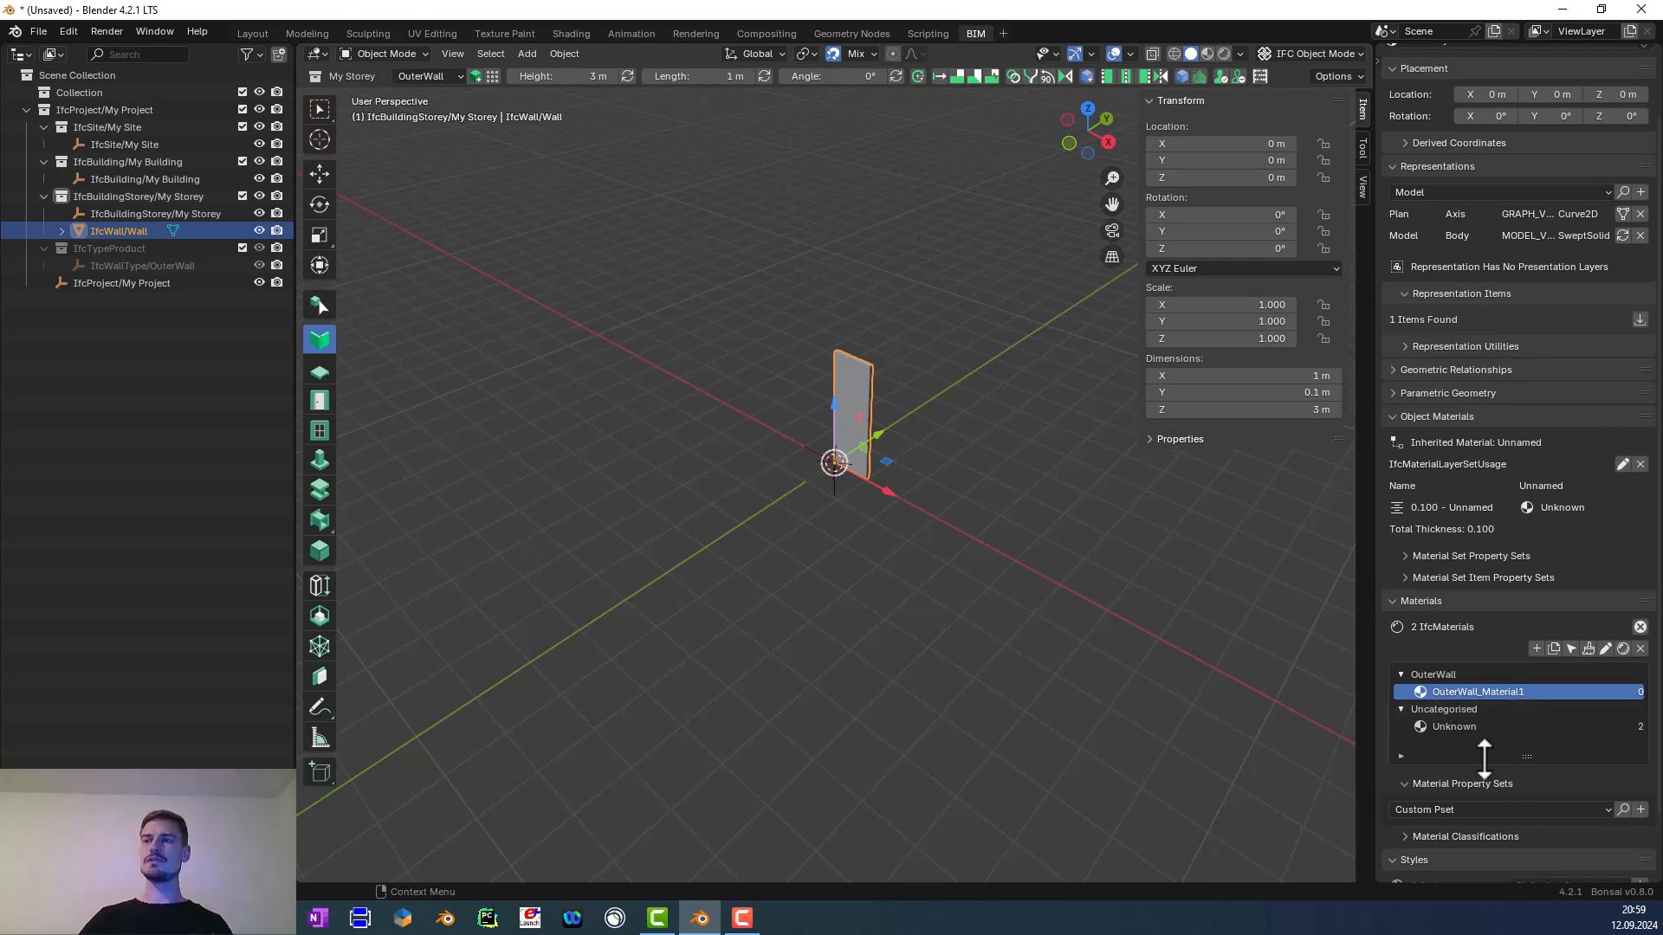
scroll(1478, 767, down, 3)
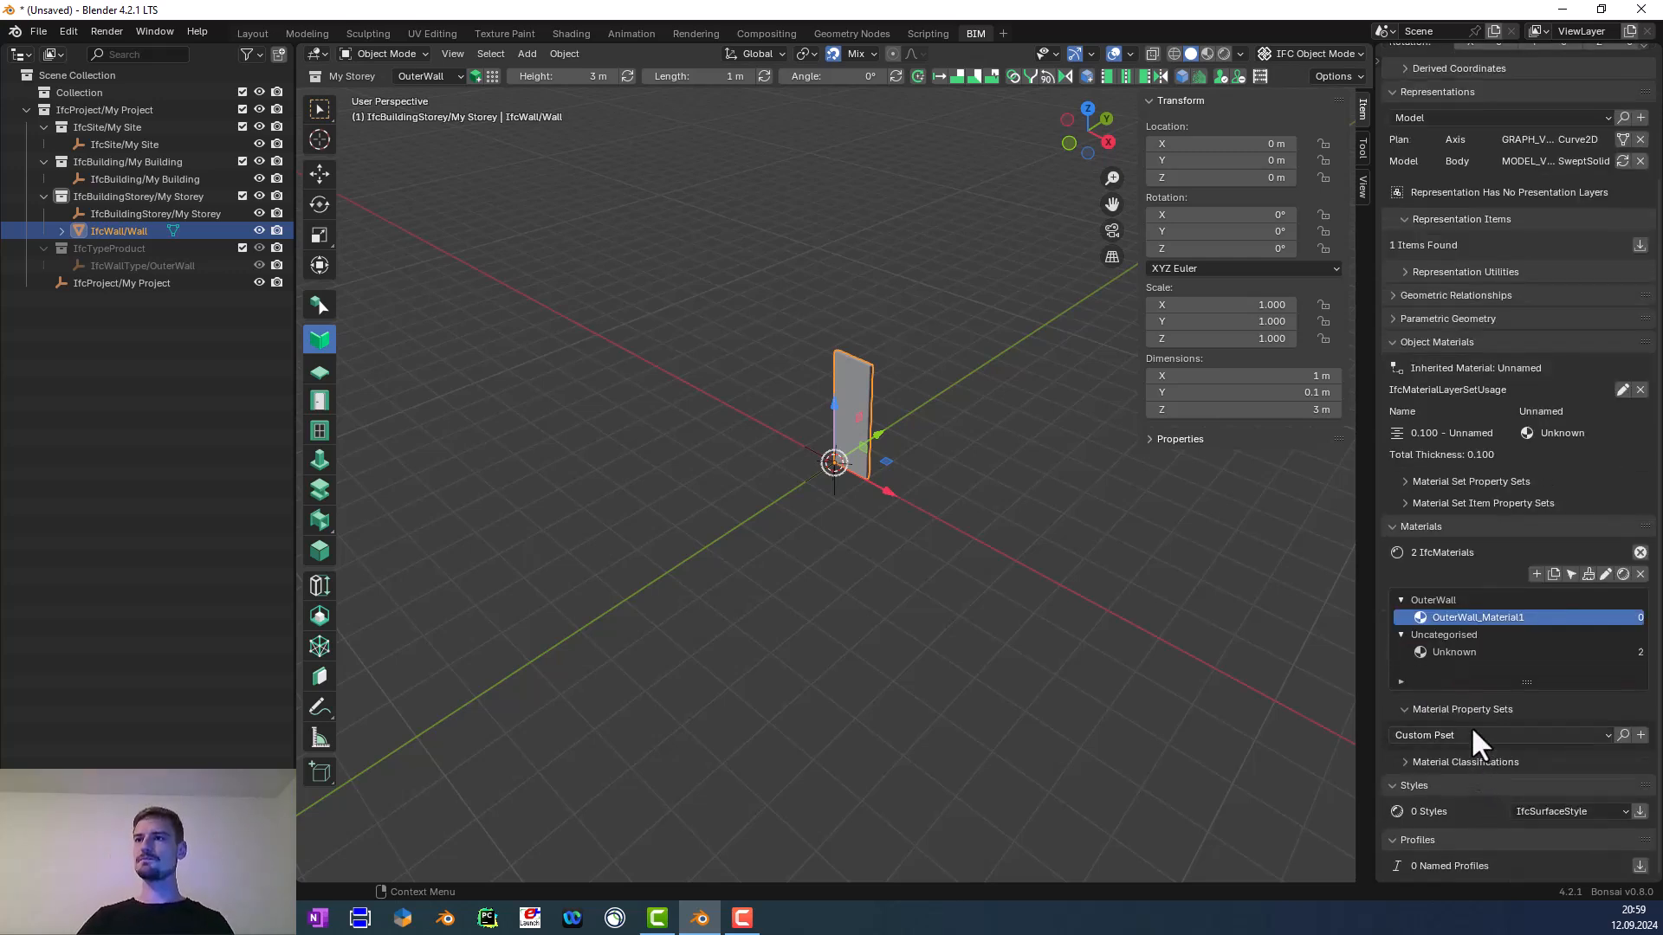
Add the Pset_MaterialThermal property set to OuterWall_Material1
click(1475, 735)
click(1468, 727)
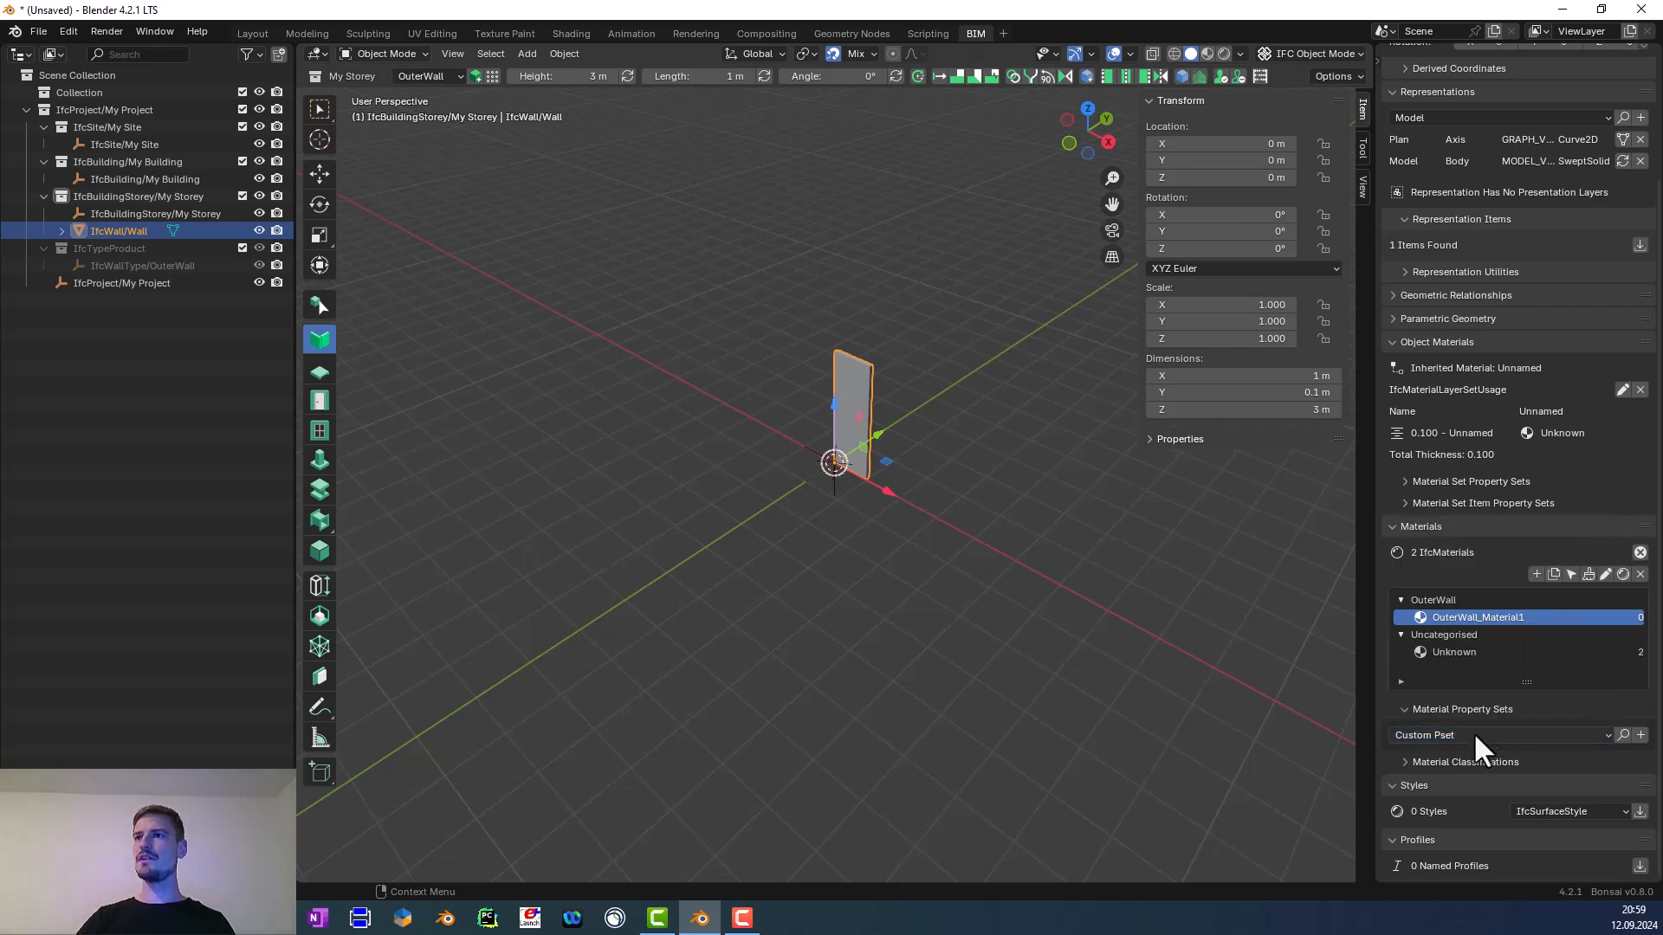
click(1477, 729)
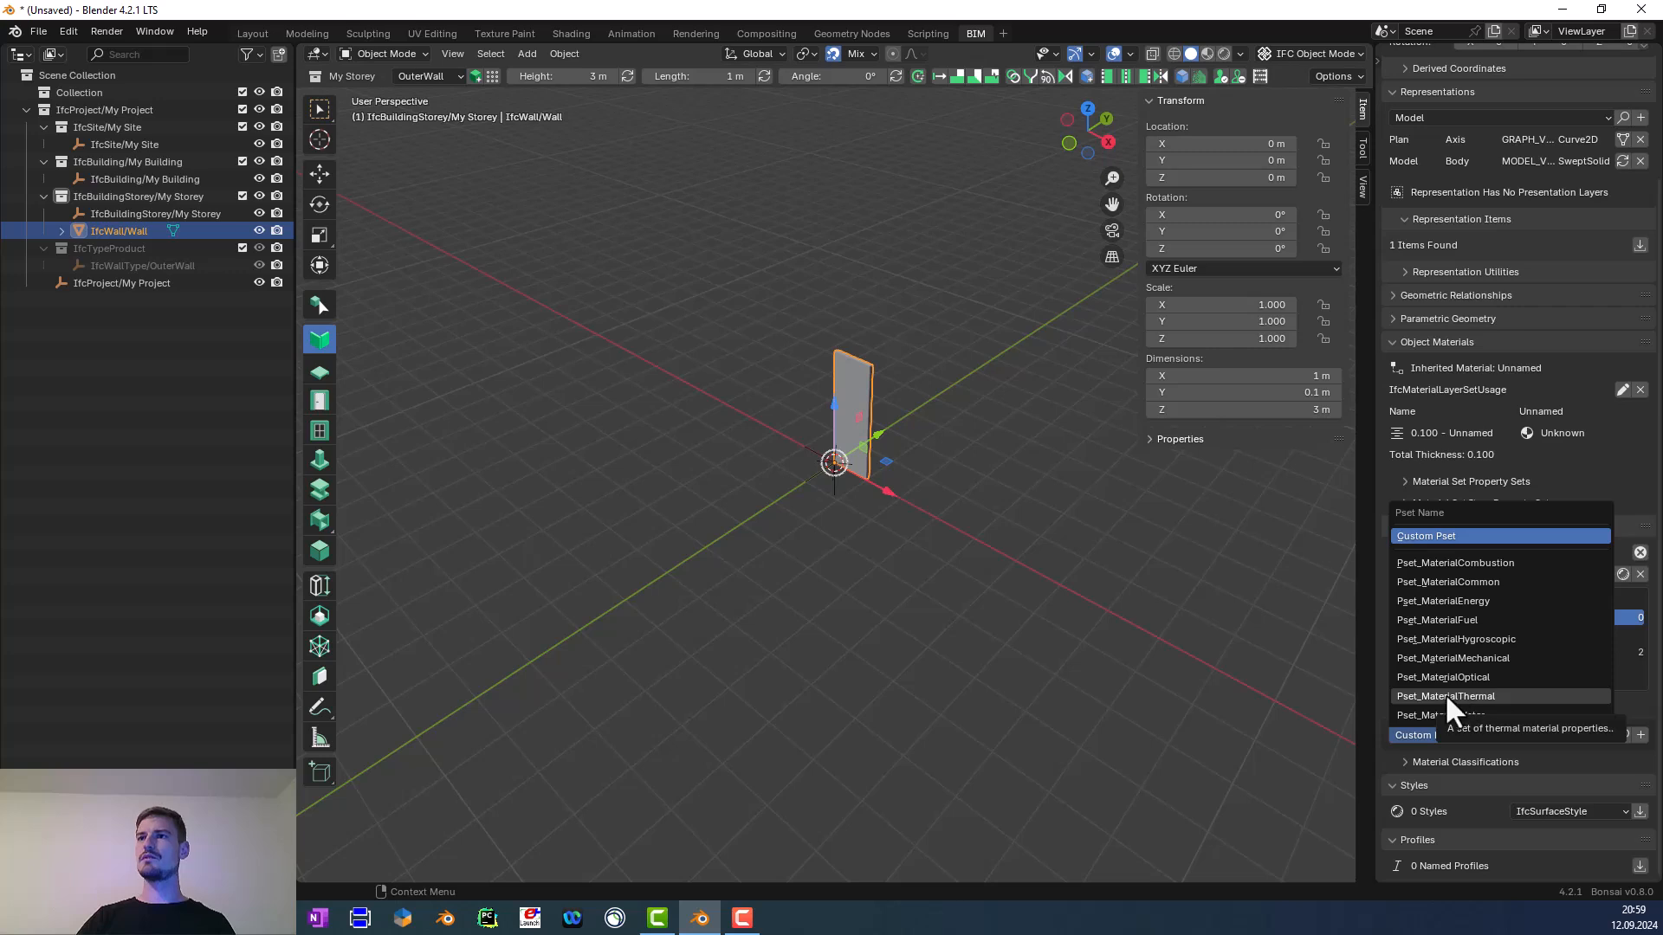
click(1503, 695)
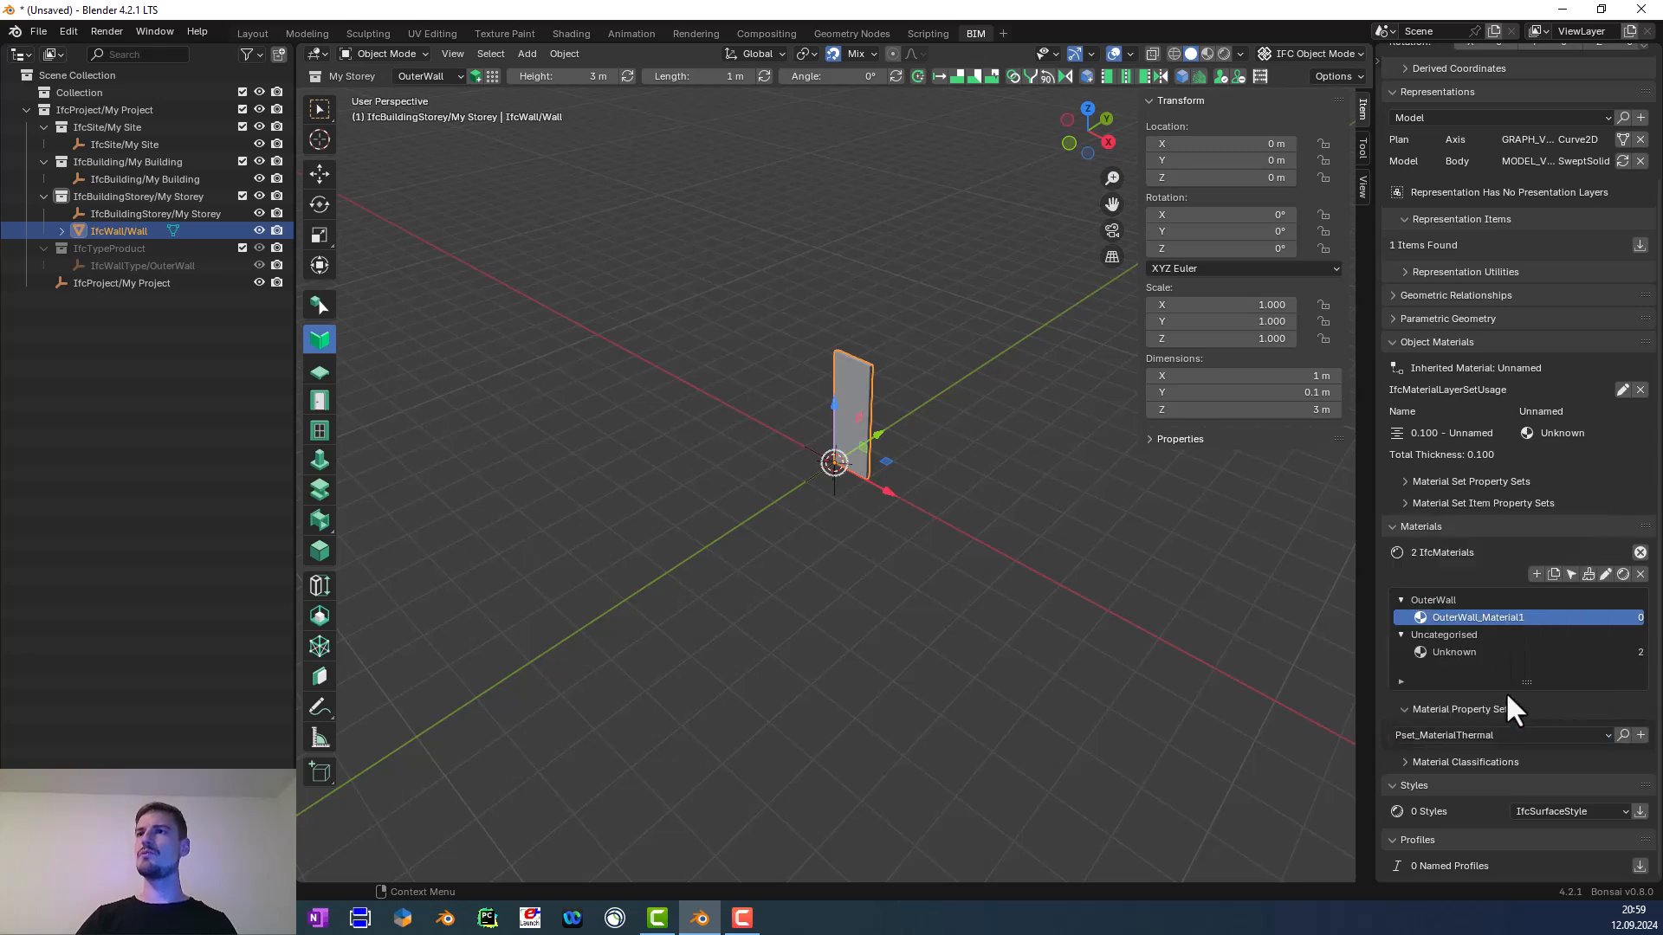
click(1639, 735)
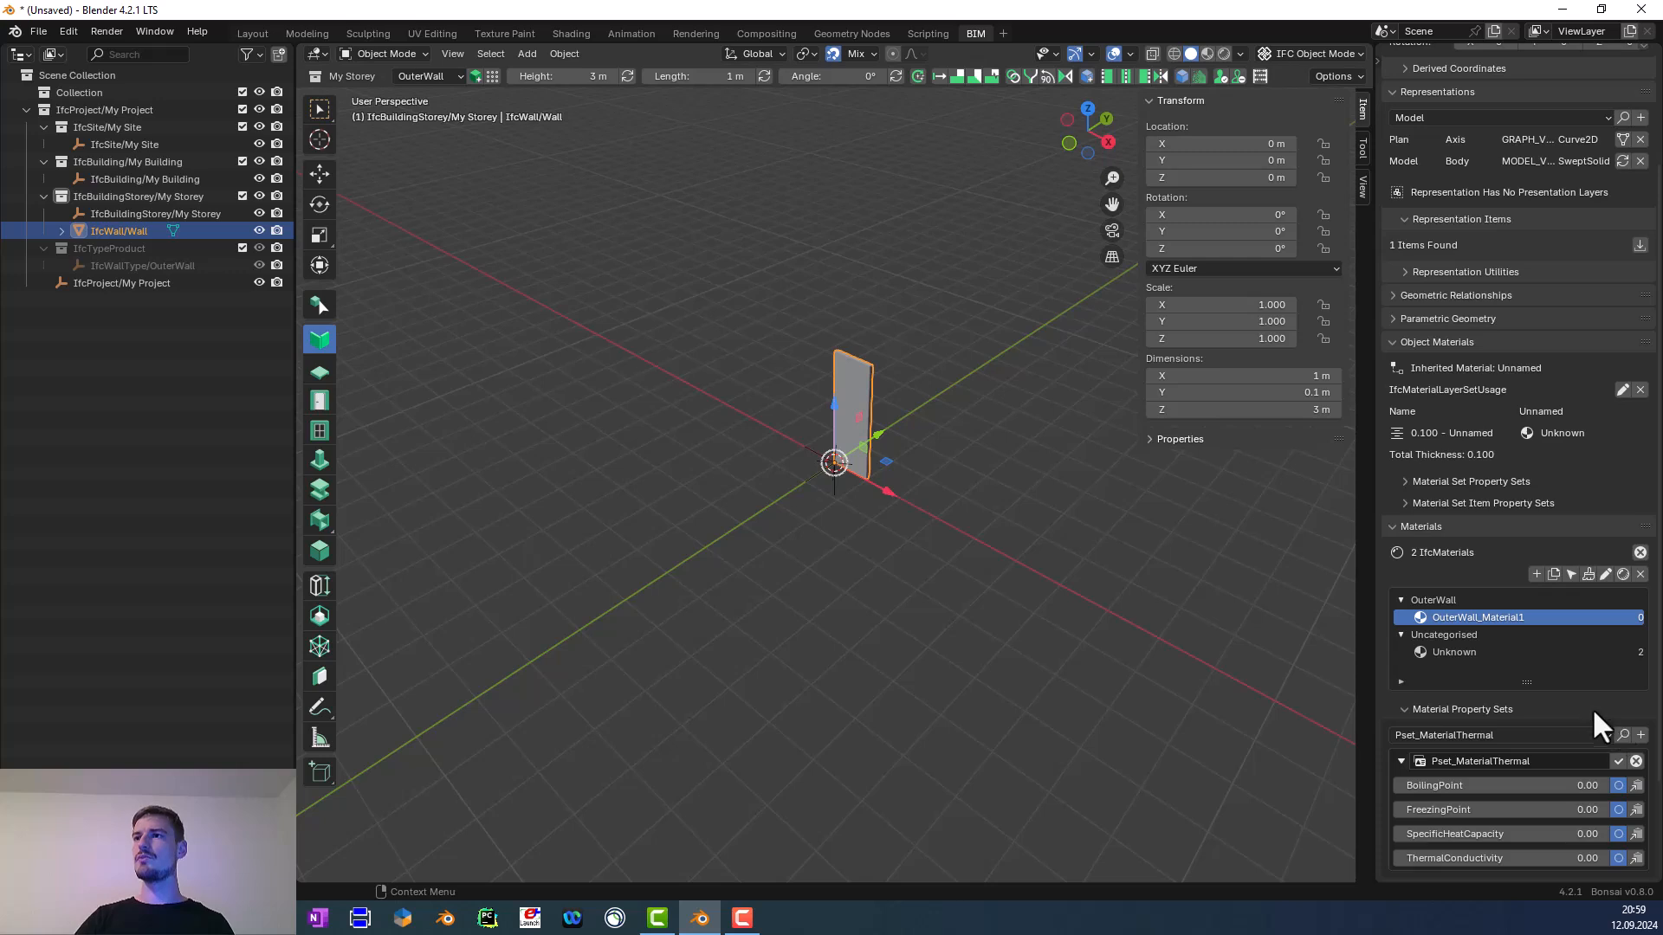
Set SpecificHeatCapacity to 1000 and ThermalConductivity to 1 in OuterWall_Material1's thermal property set and save it
scroll(1601, 713, down, 2)
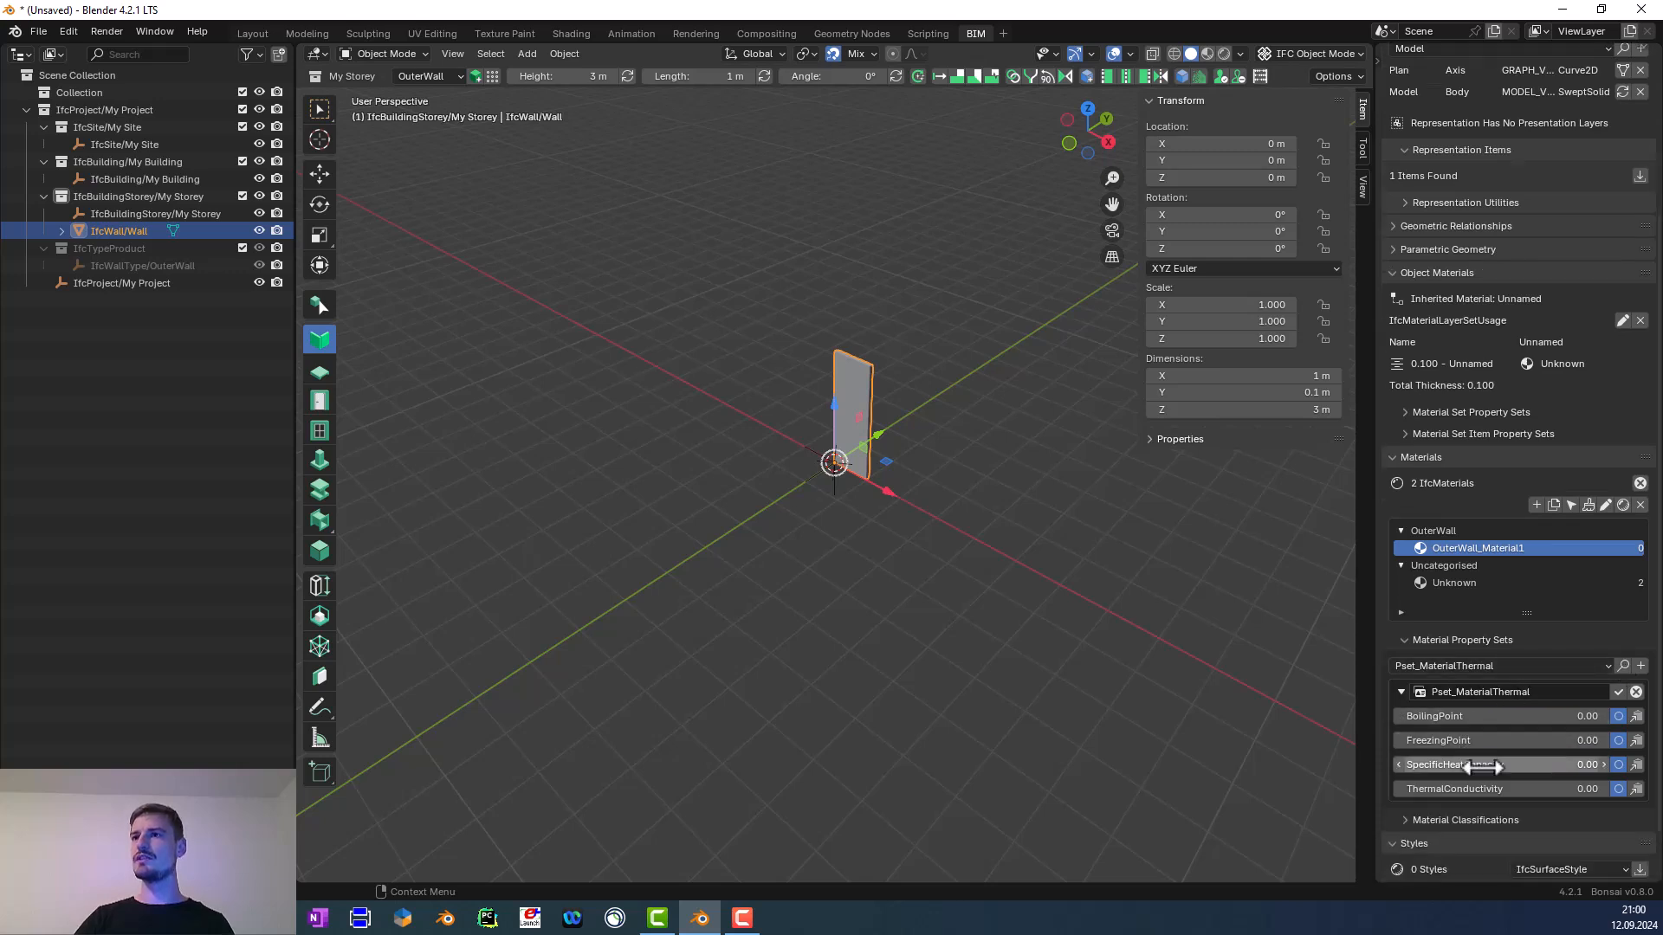
click(1541, 764)
text(1000)
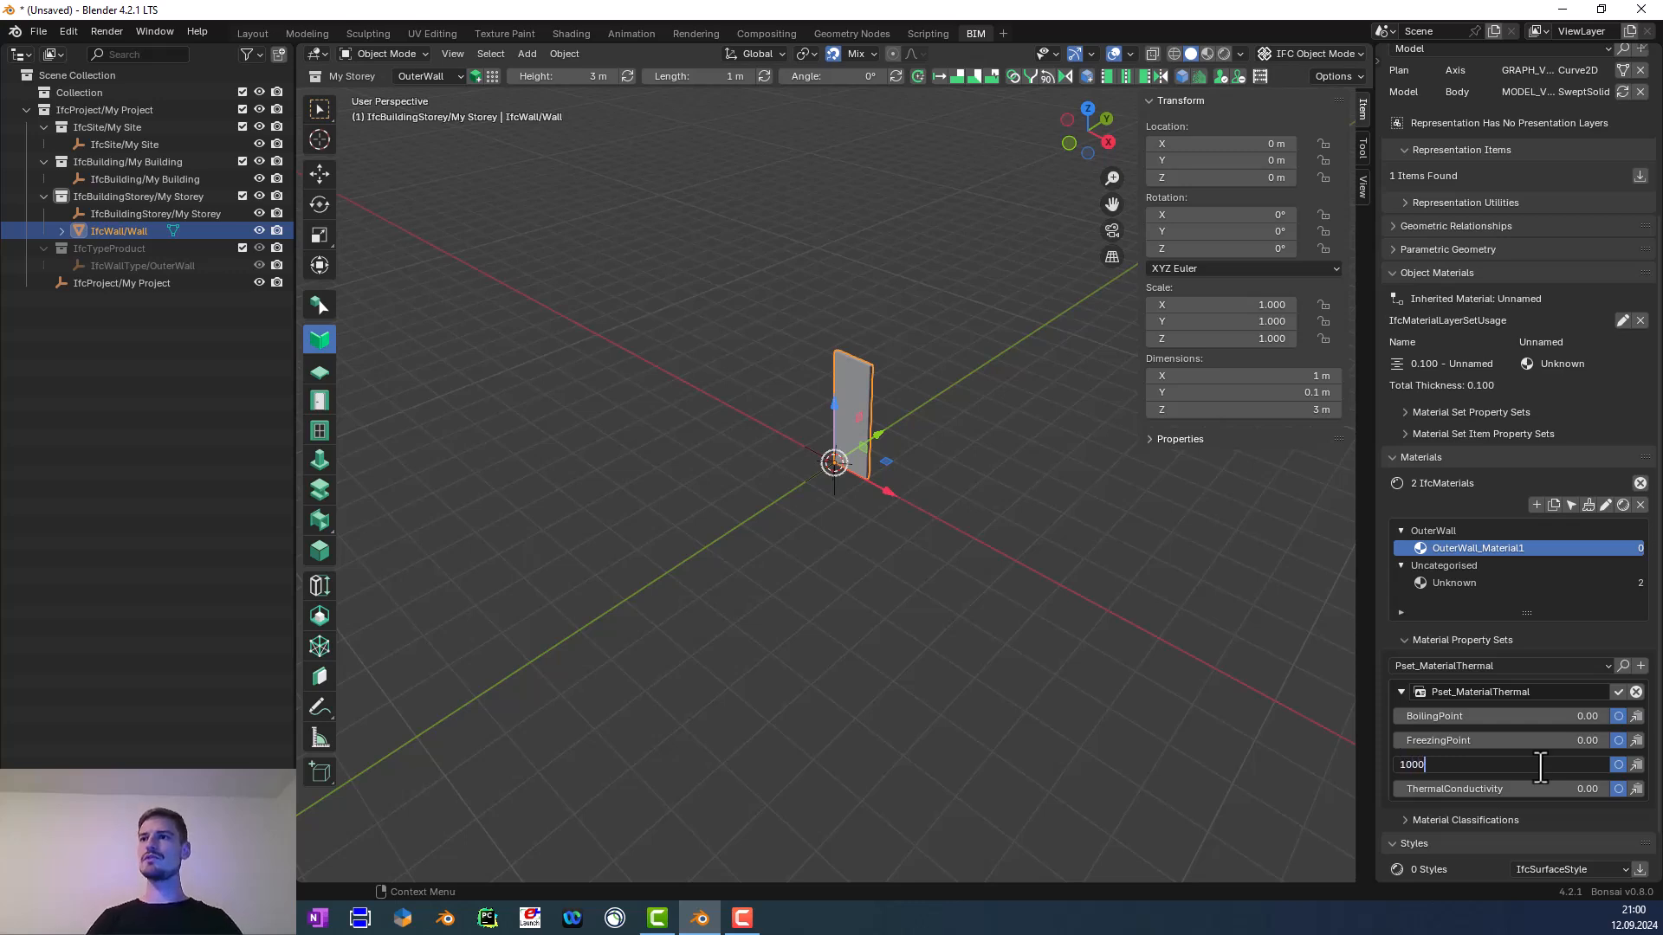
key(Return)
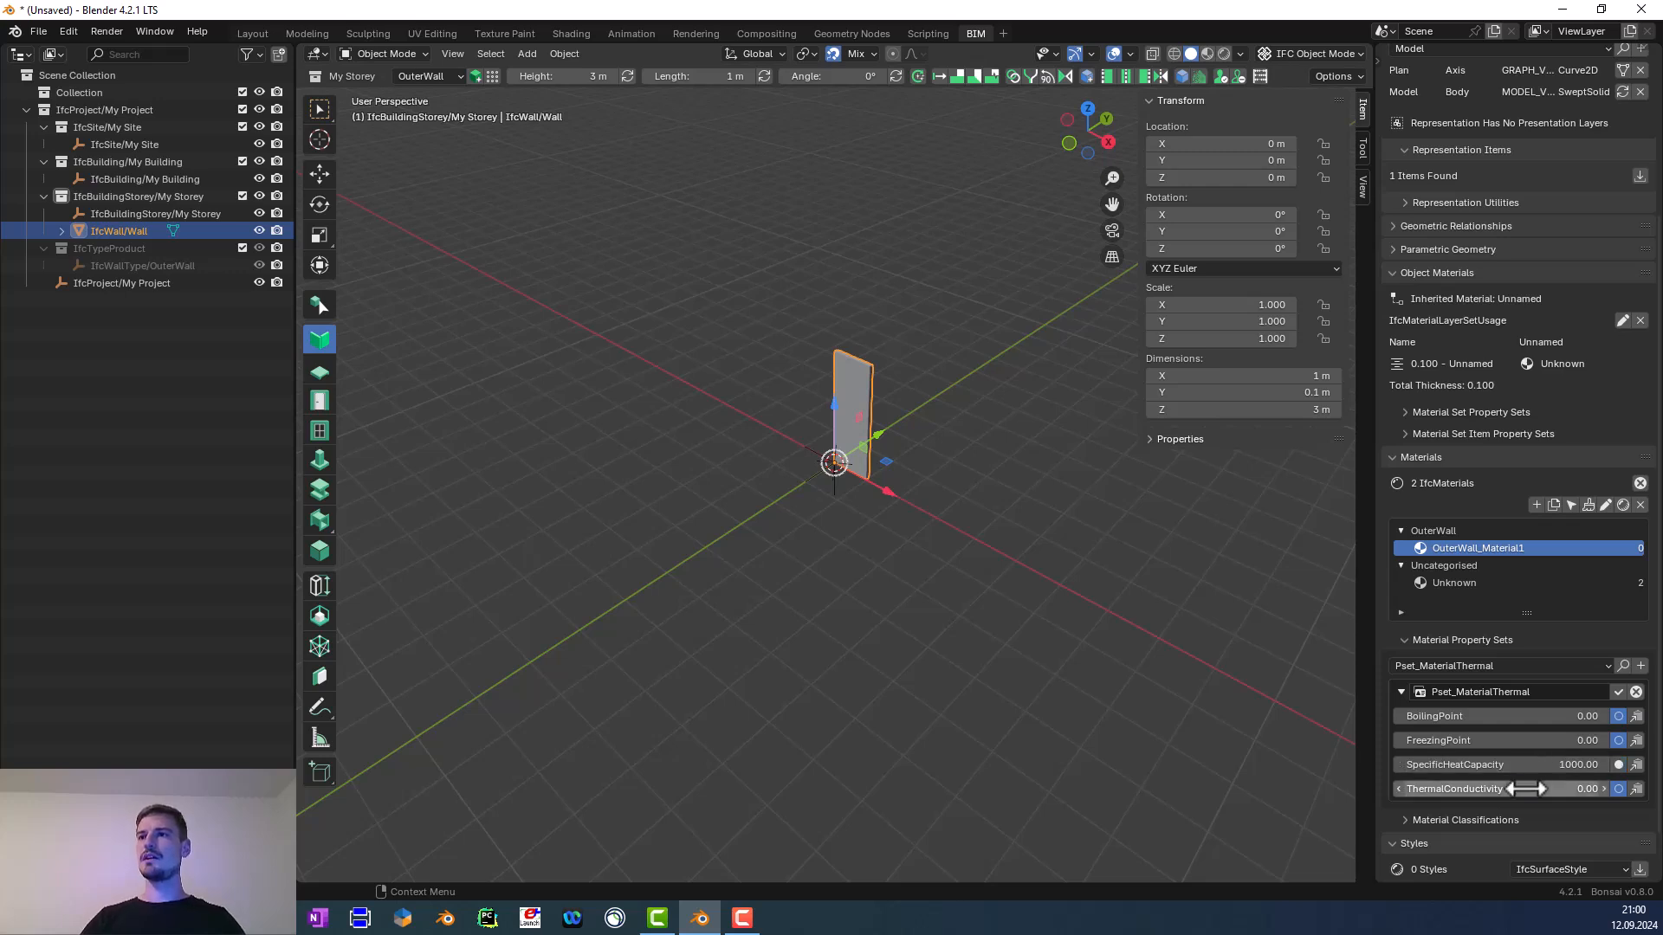
click(1533, 789)
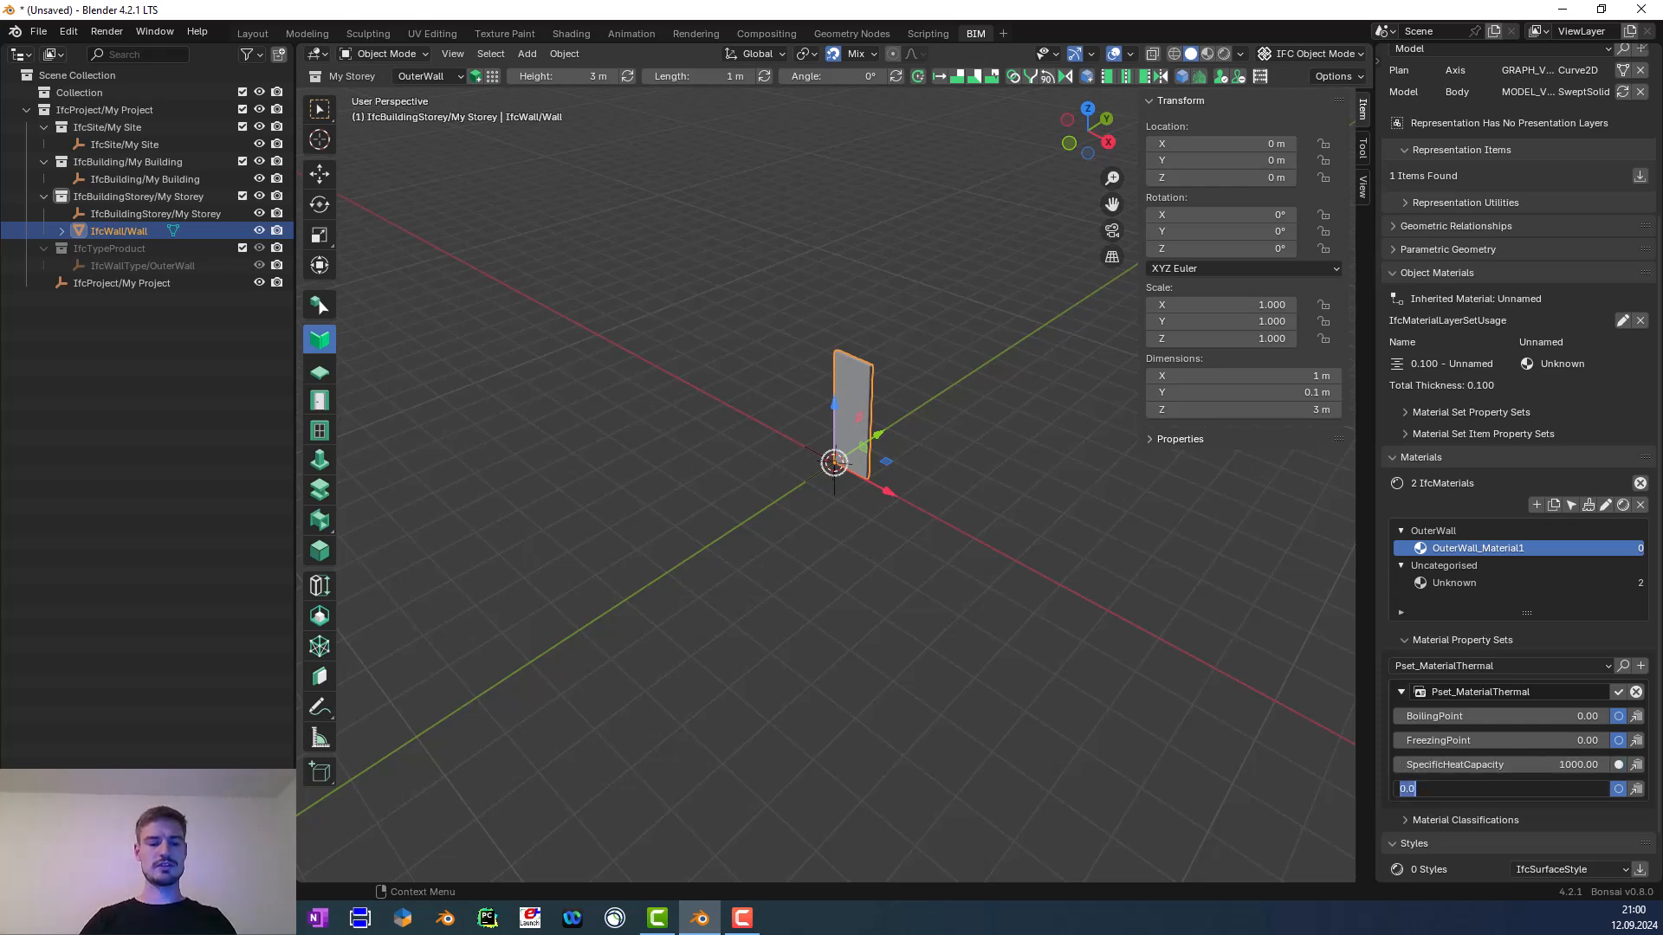
text(1)
key(Return)
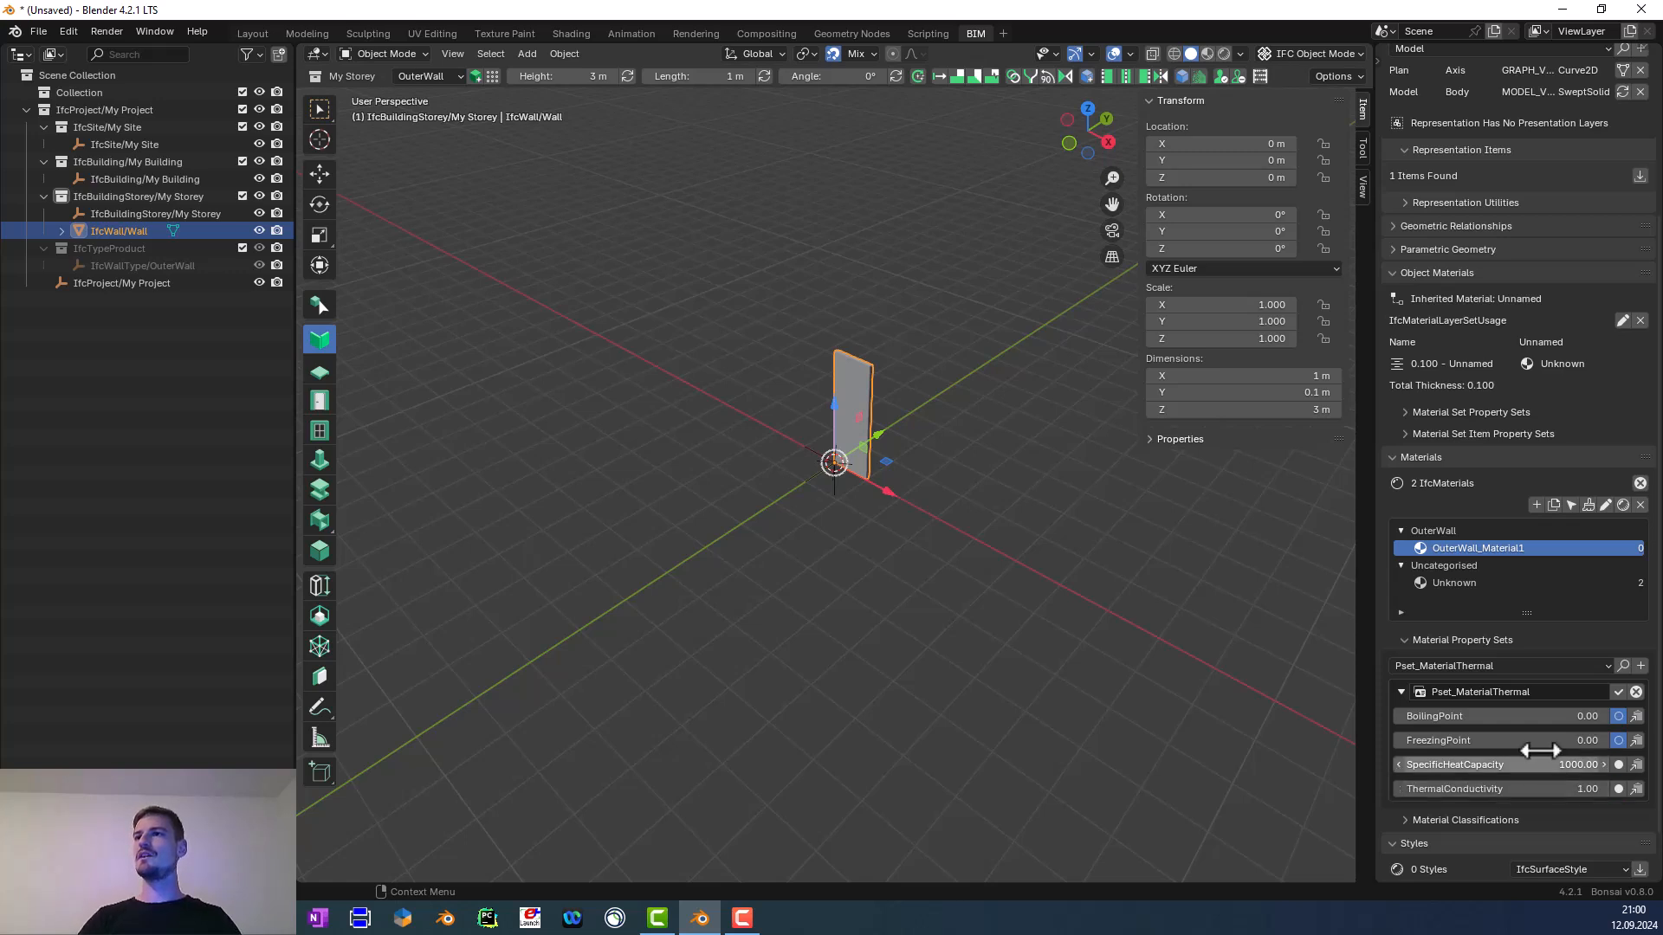
click(1618, 691)
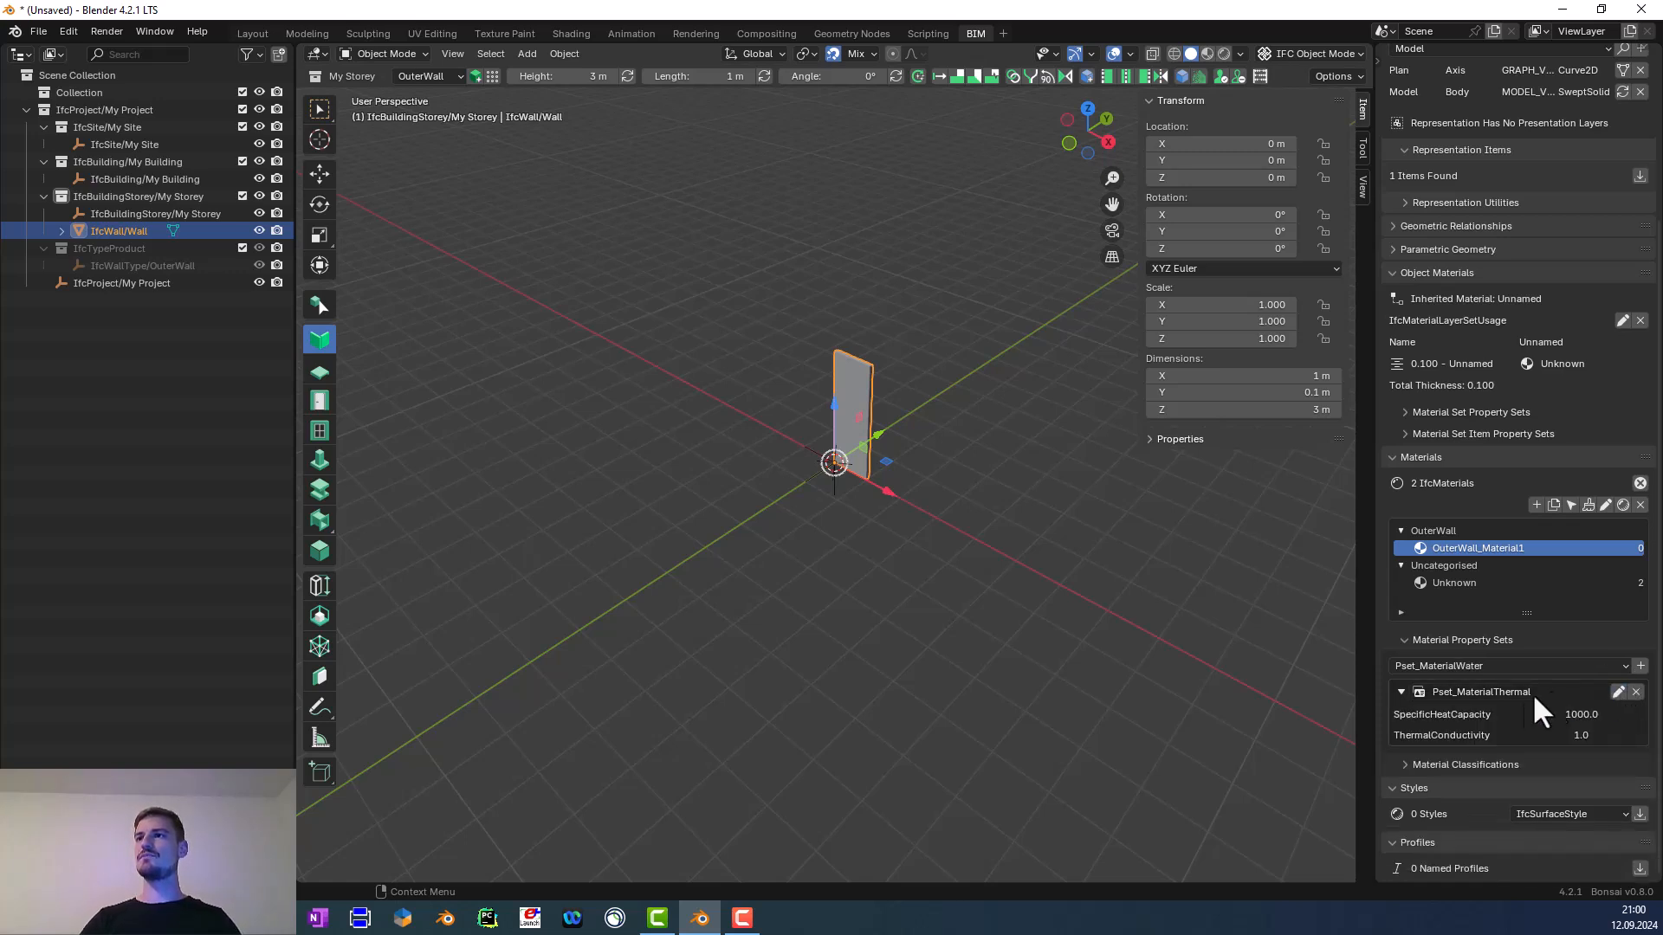
Include BoilingPoint in OuterWall_Material1's saved Pset_MaterialThermal, and exclude it again
click(1615, 690)
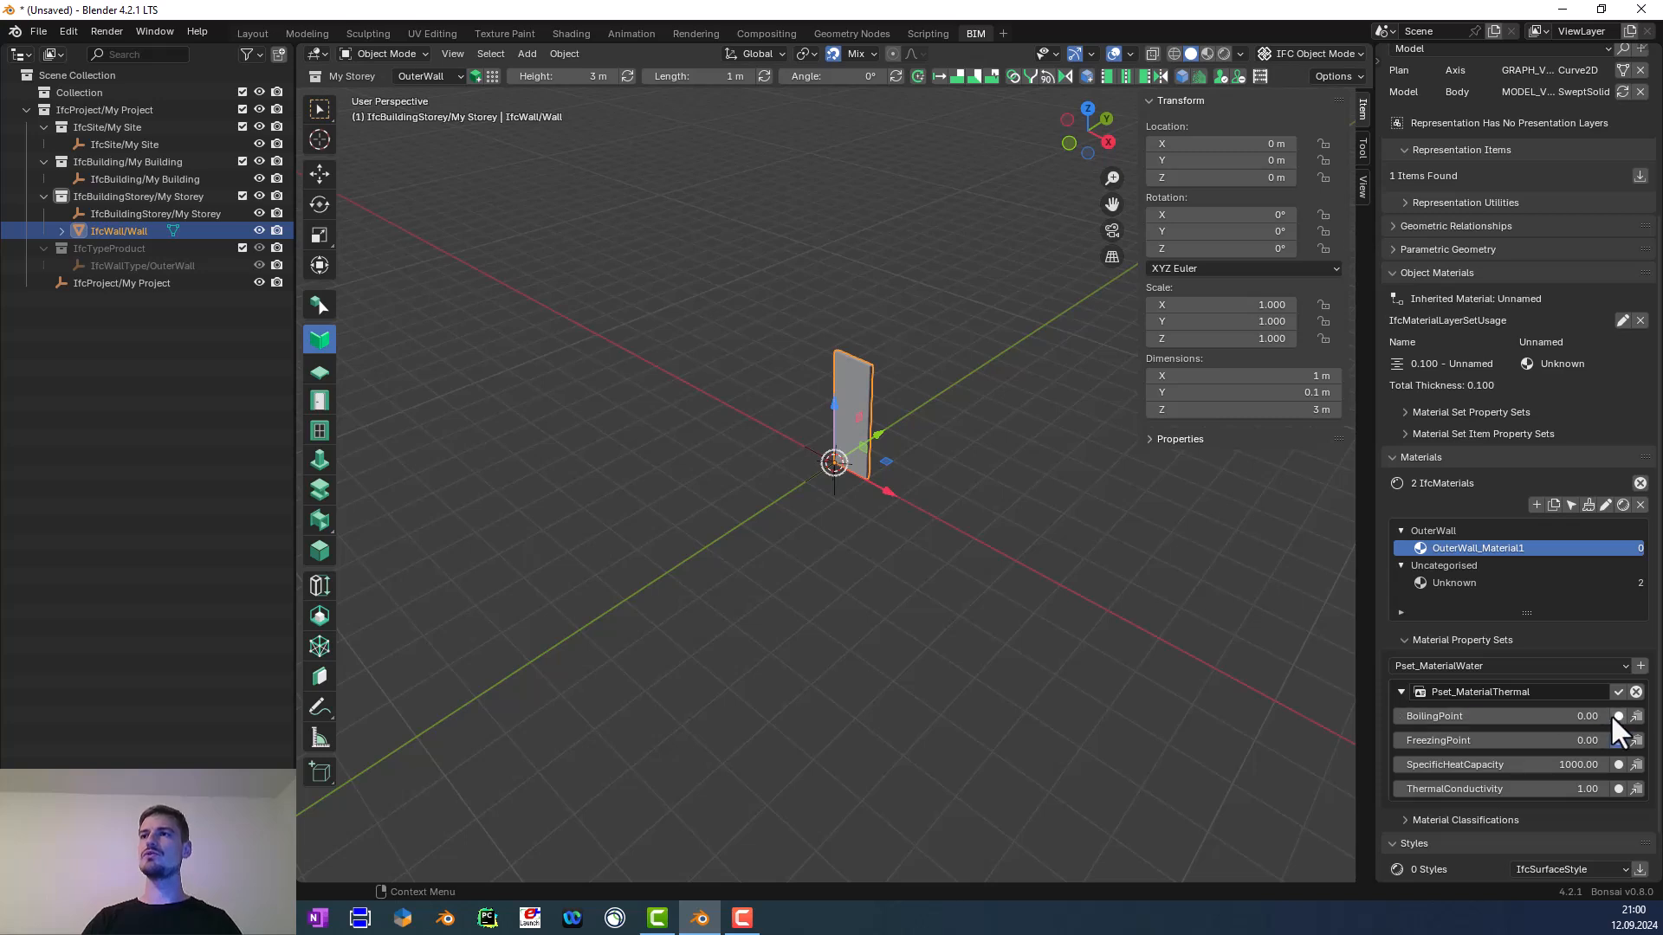
click(1616, 692)
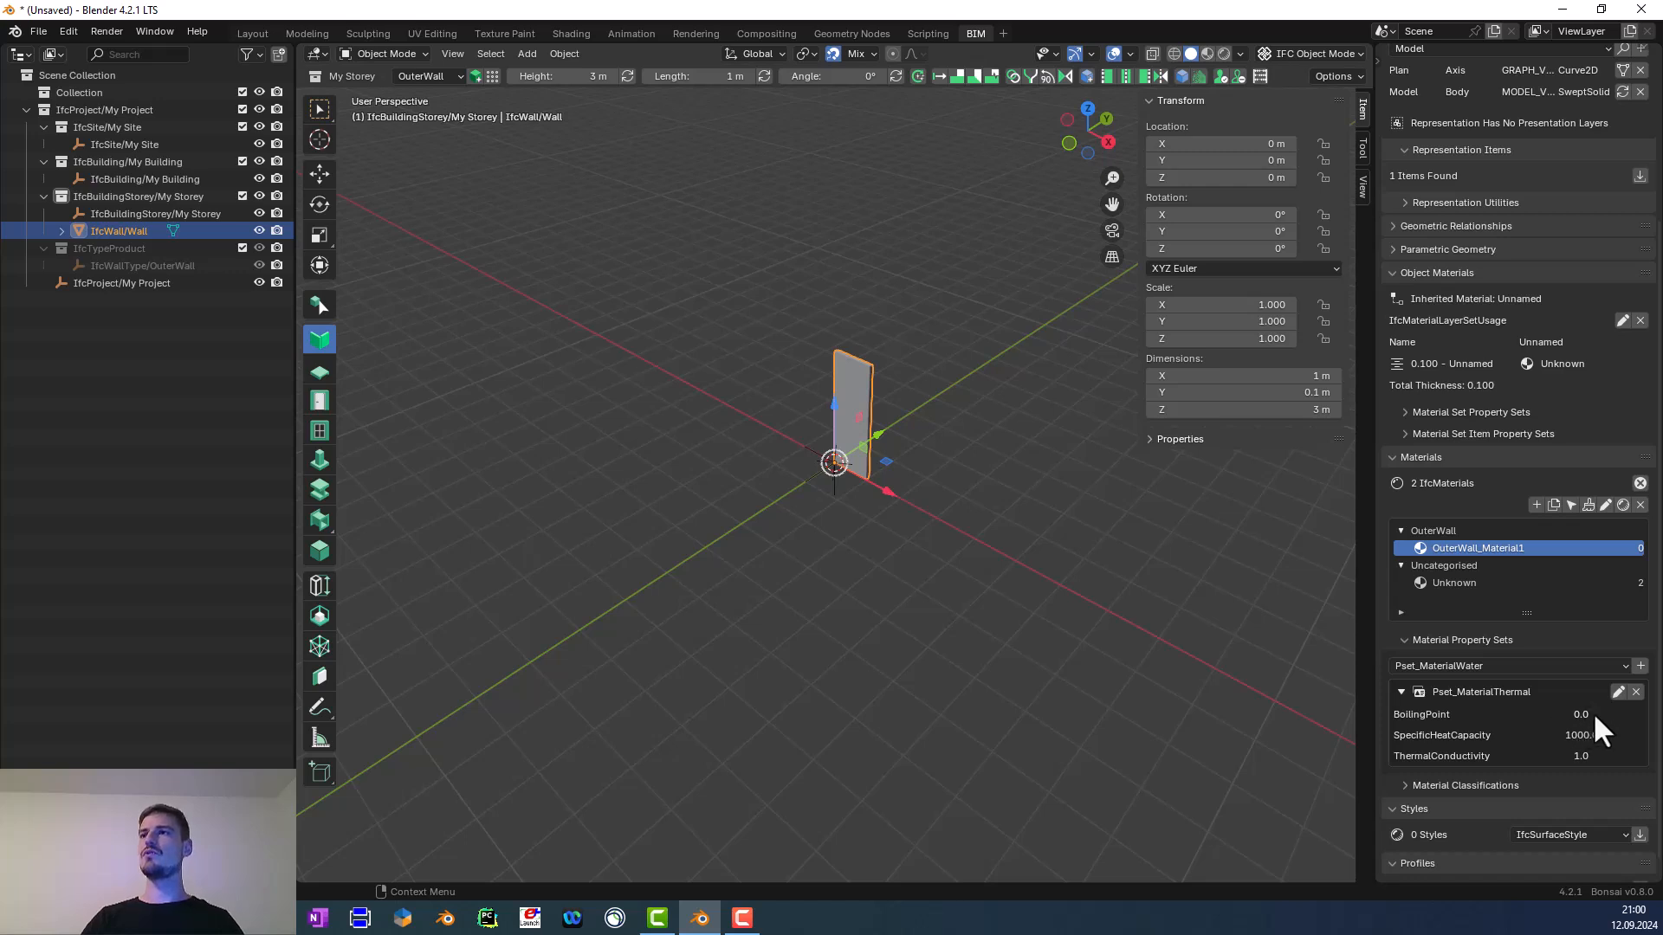
click(1614, 693)
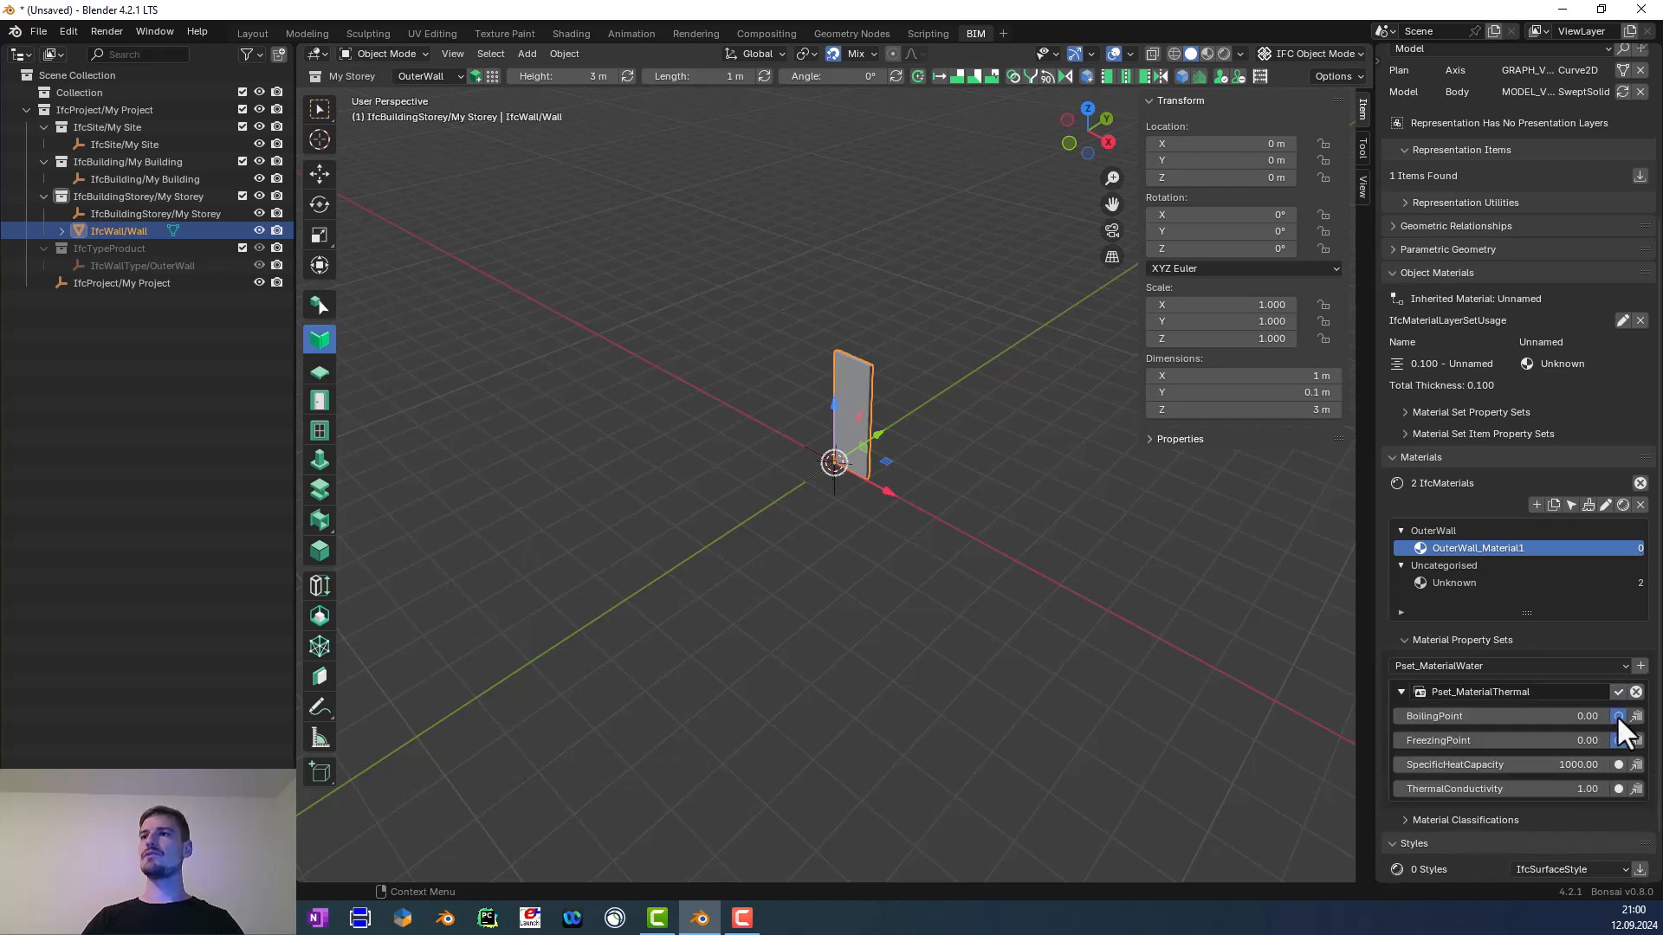
click(1616, 692)
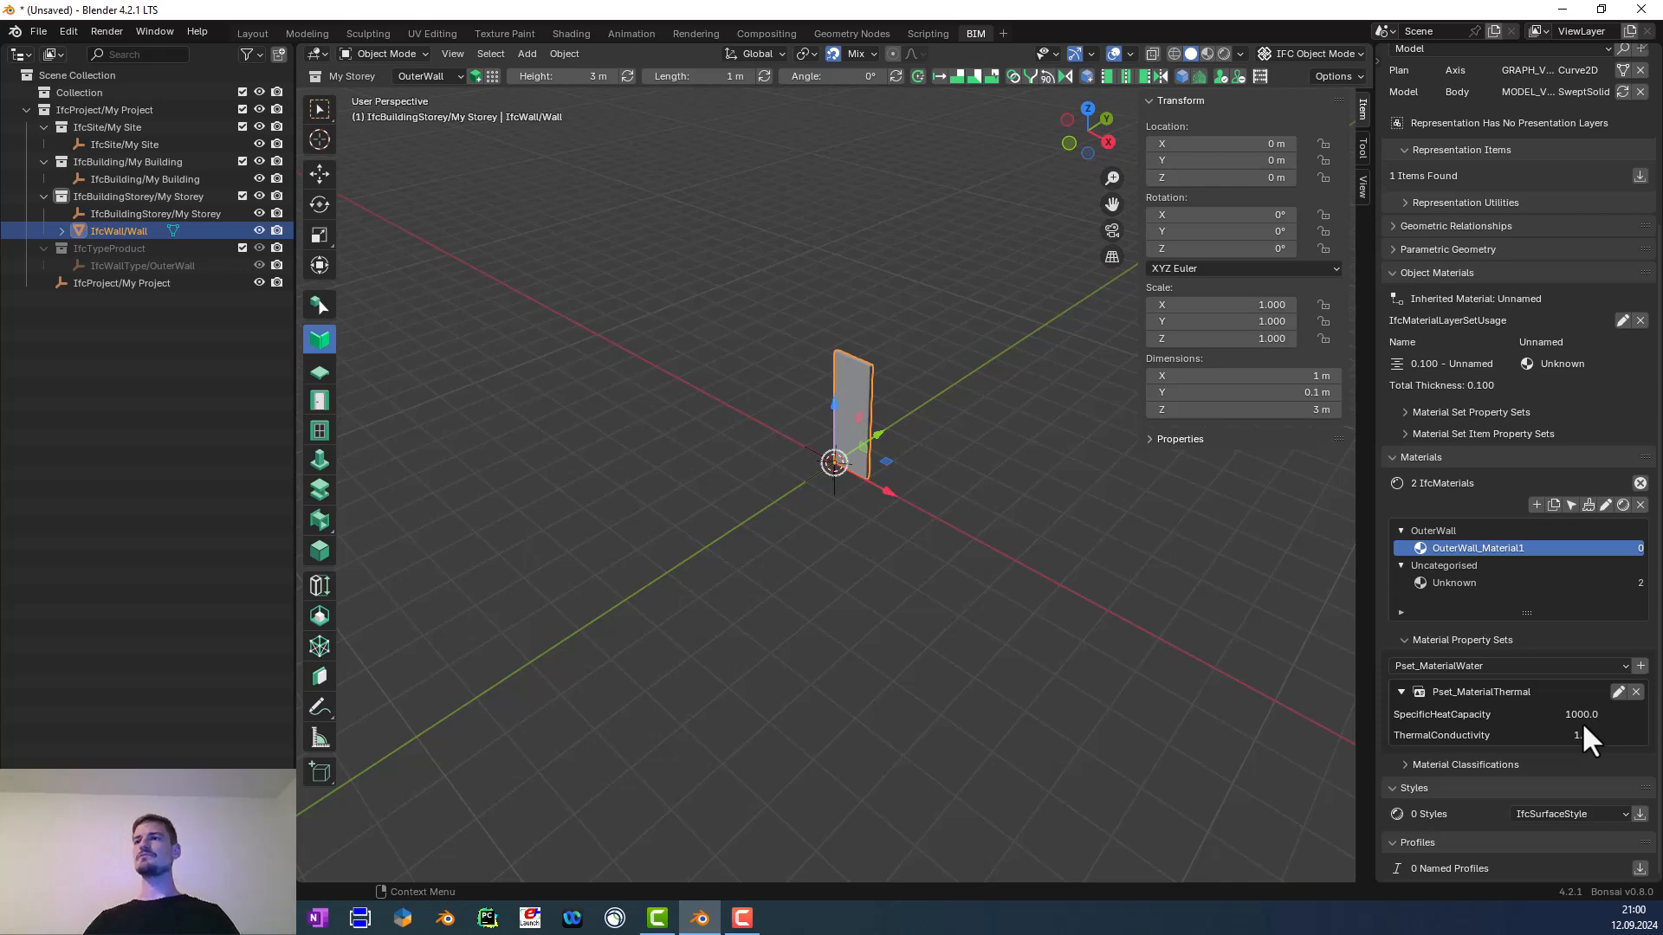
Add the Pset_MaterialCommon property set to OuterWall_Material1 with a MassDensity of 1000 and save it
click(1571, 666)
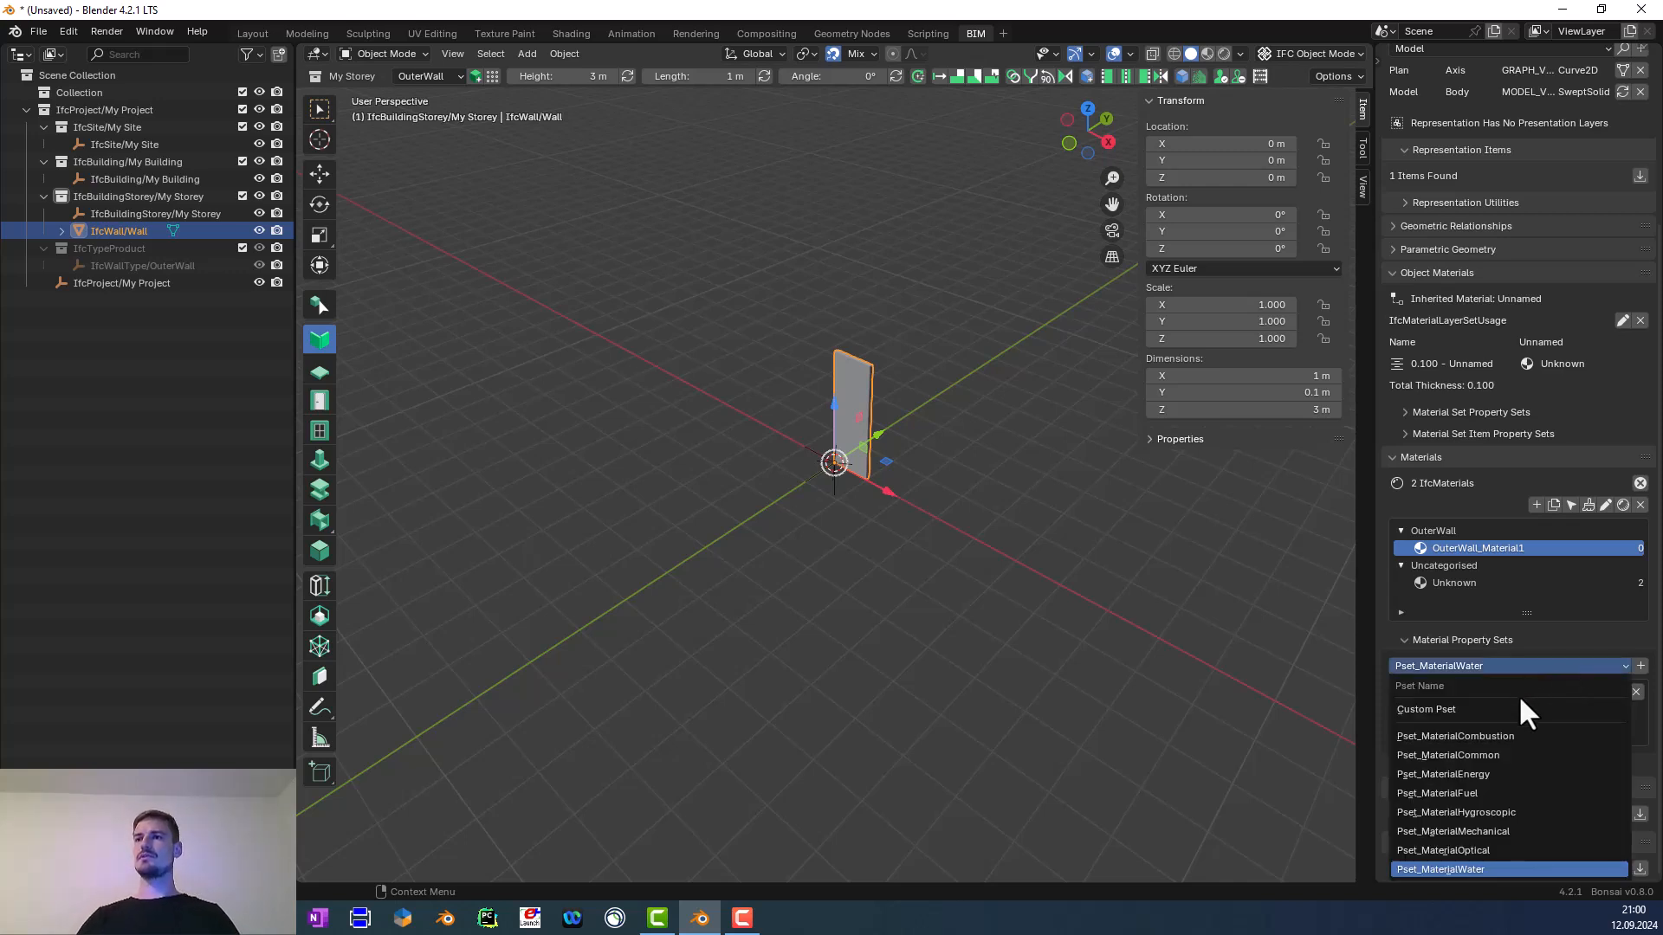
click(1464, 753)
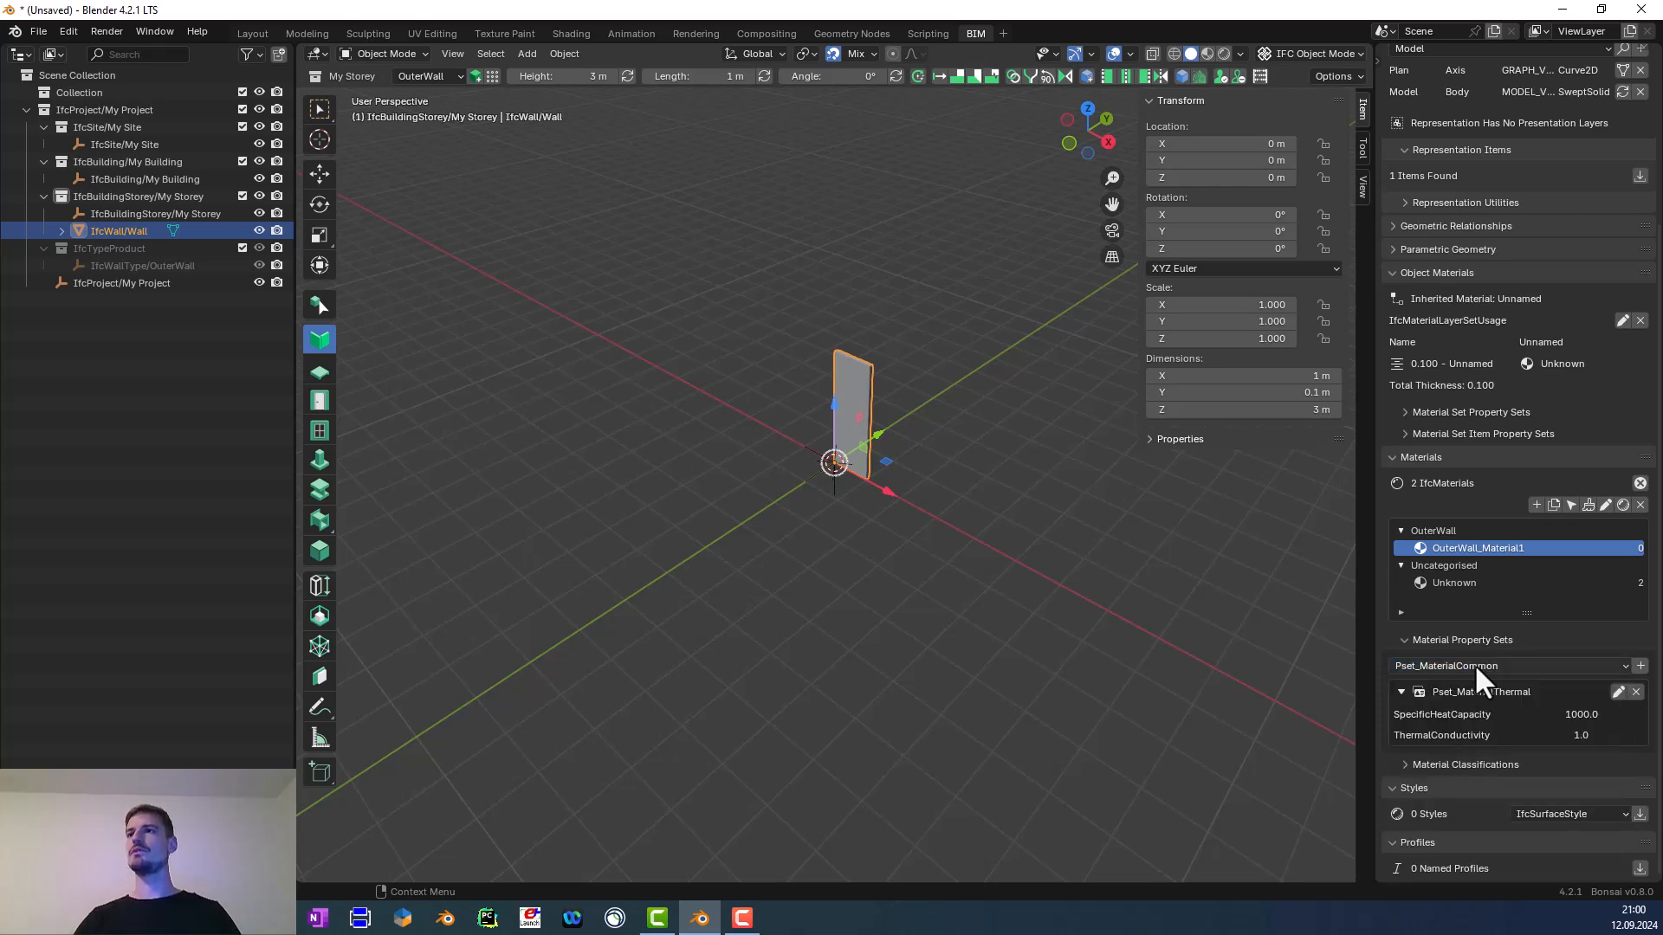
click(1636, 666)
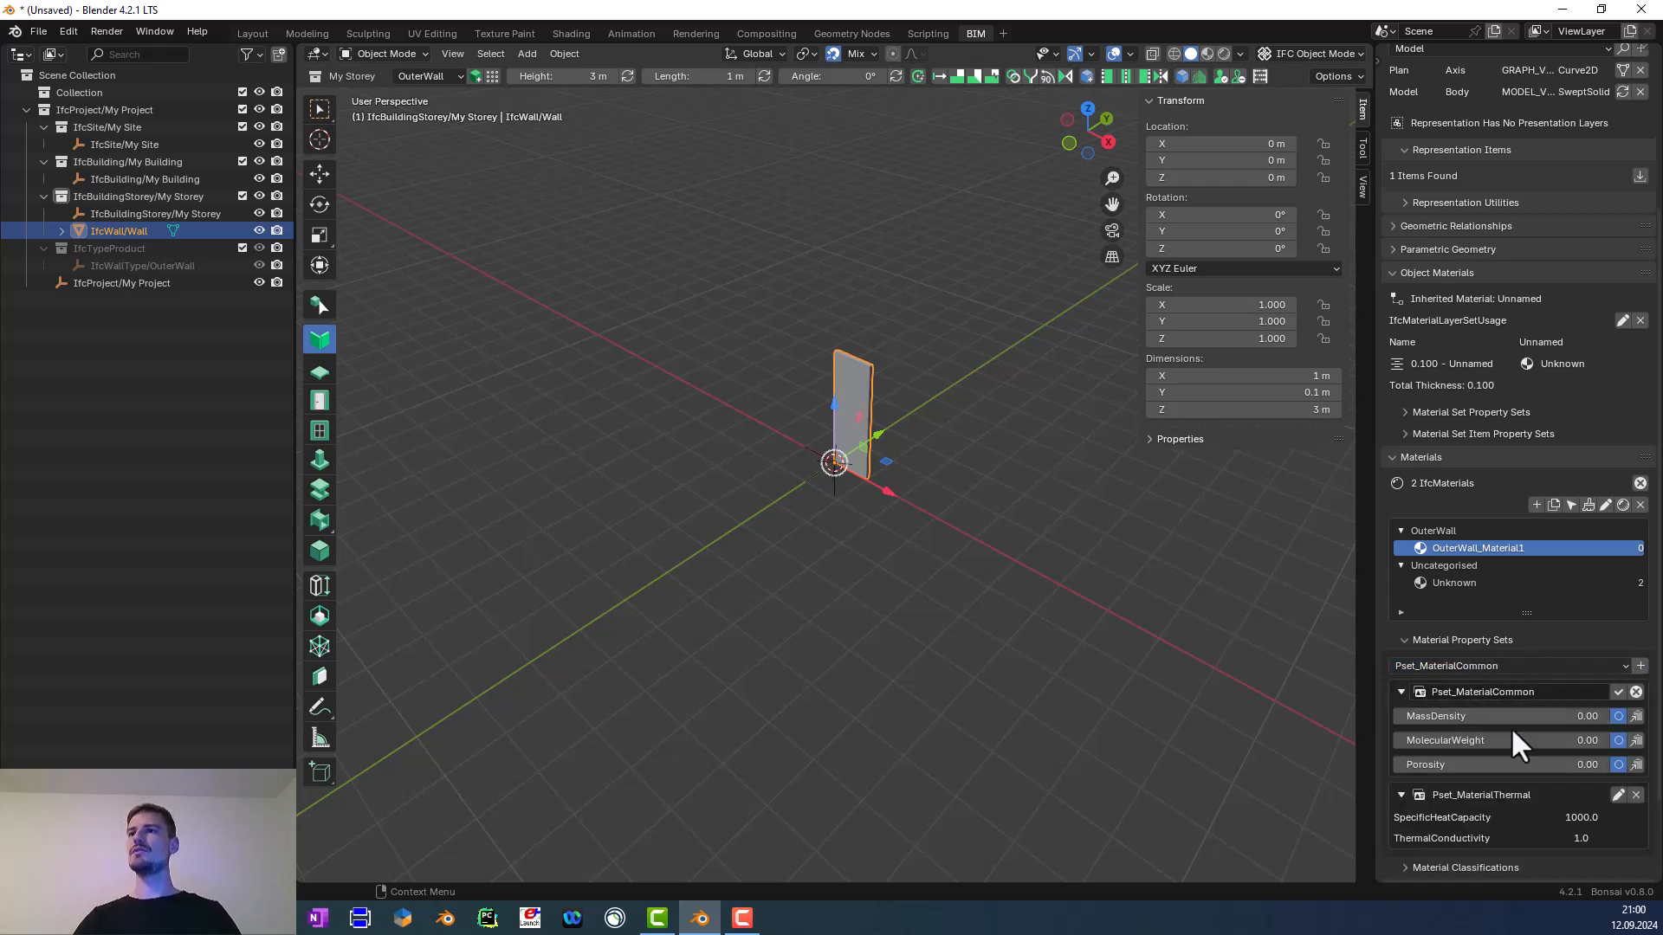
click(1479, 717)
text(1000)
key(Return)
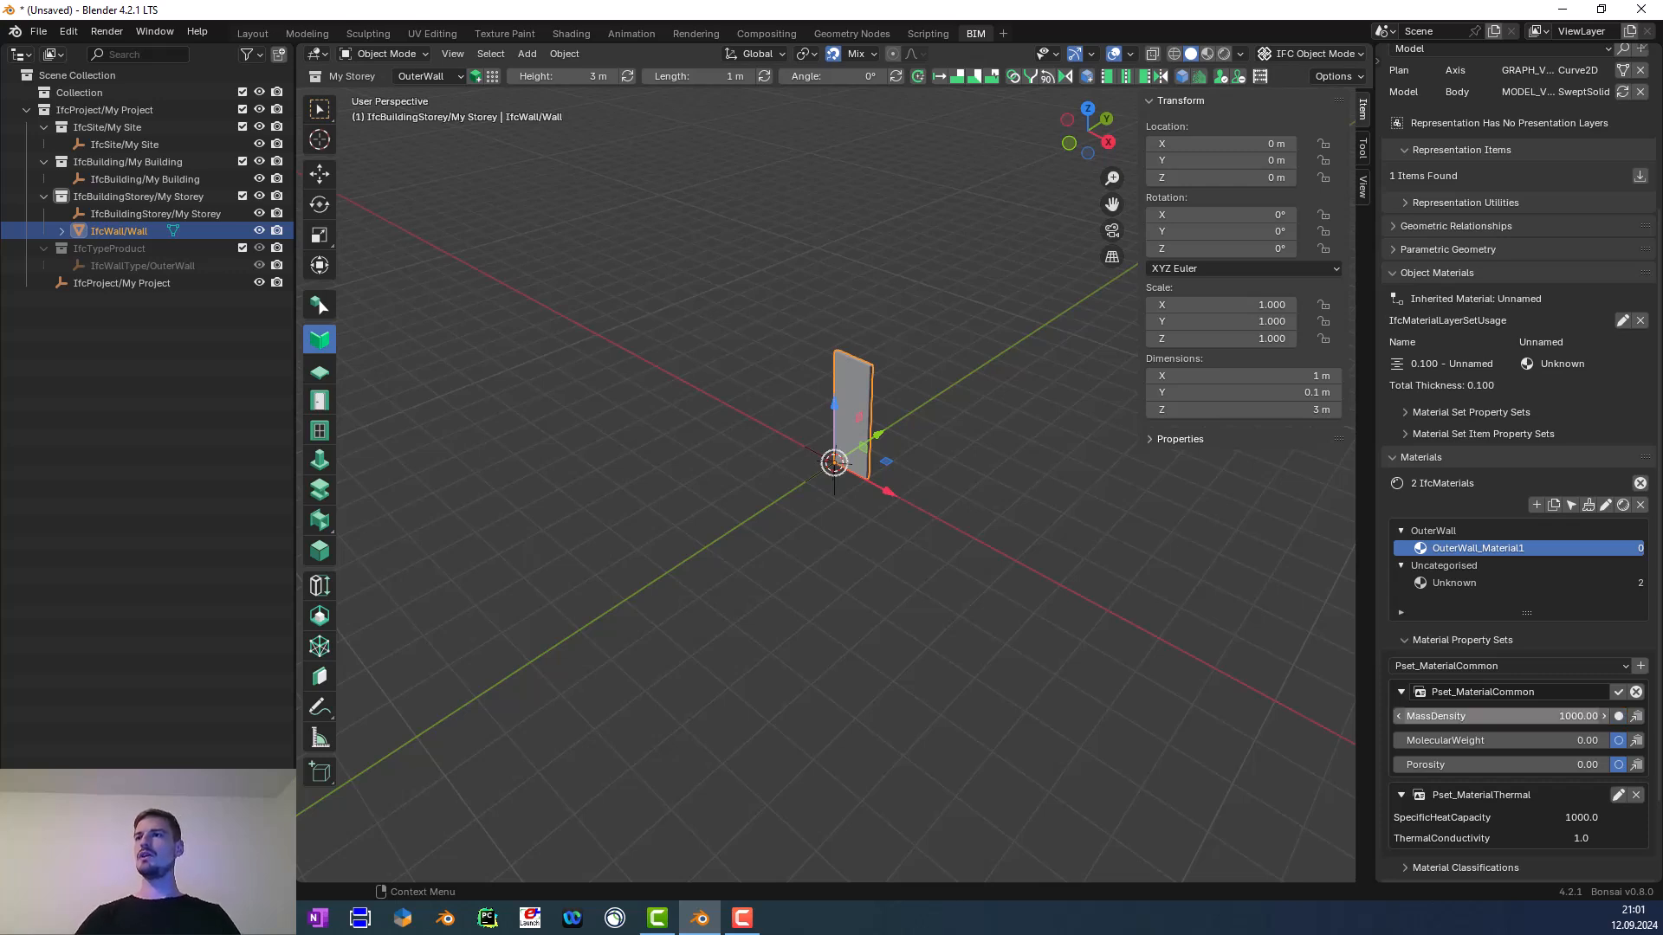
click(1615, 692)
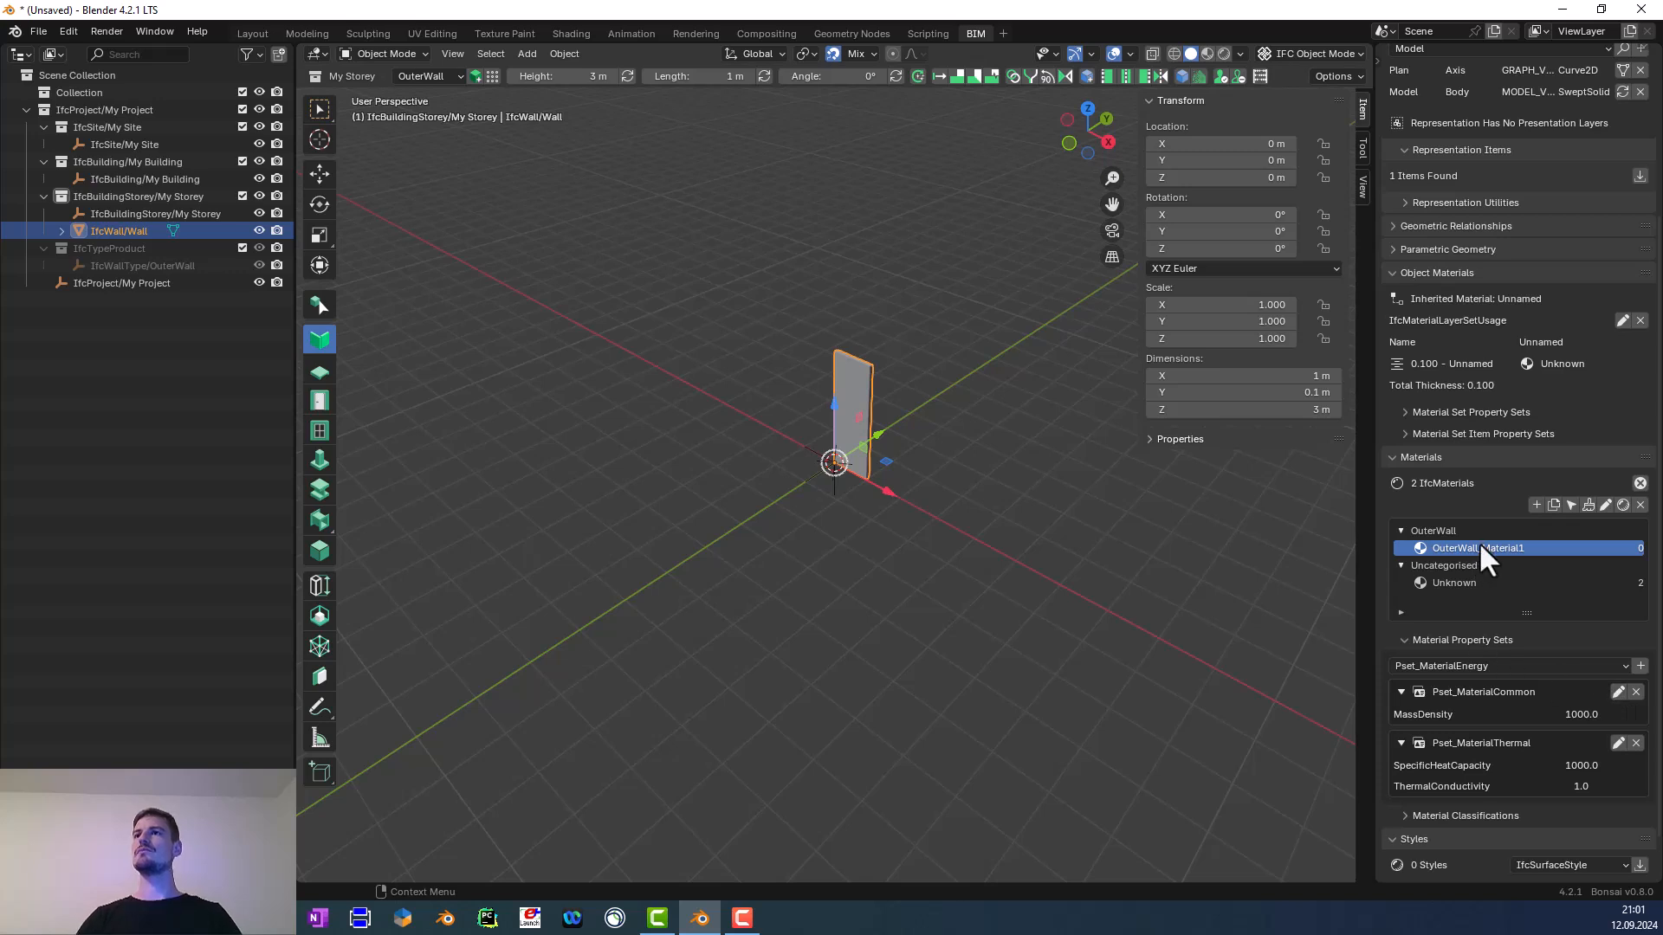
Add a second material named OuterWall_Material2 in the category OuterWall and select it in the material list
click(1530, 508)
click(1558, 517)
click(1561, 518)
key(BackSpace)
text(2)
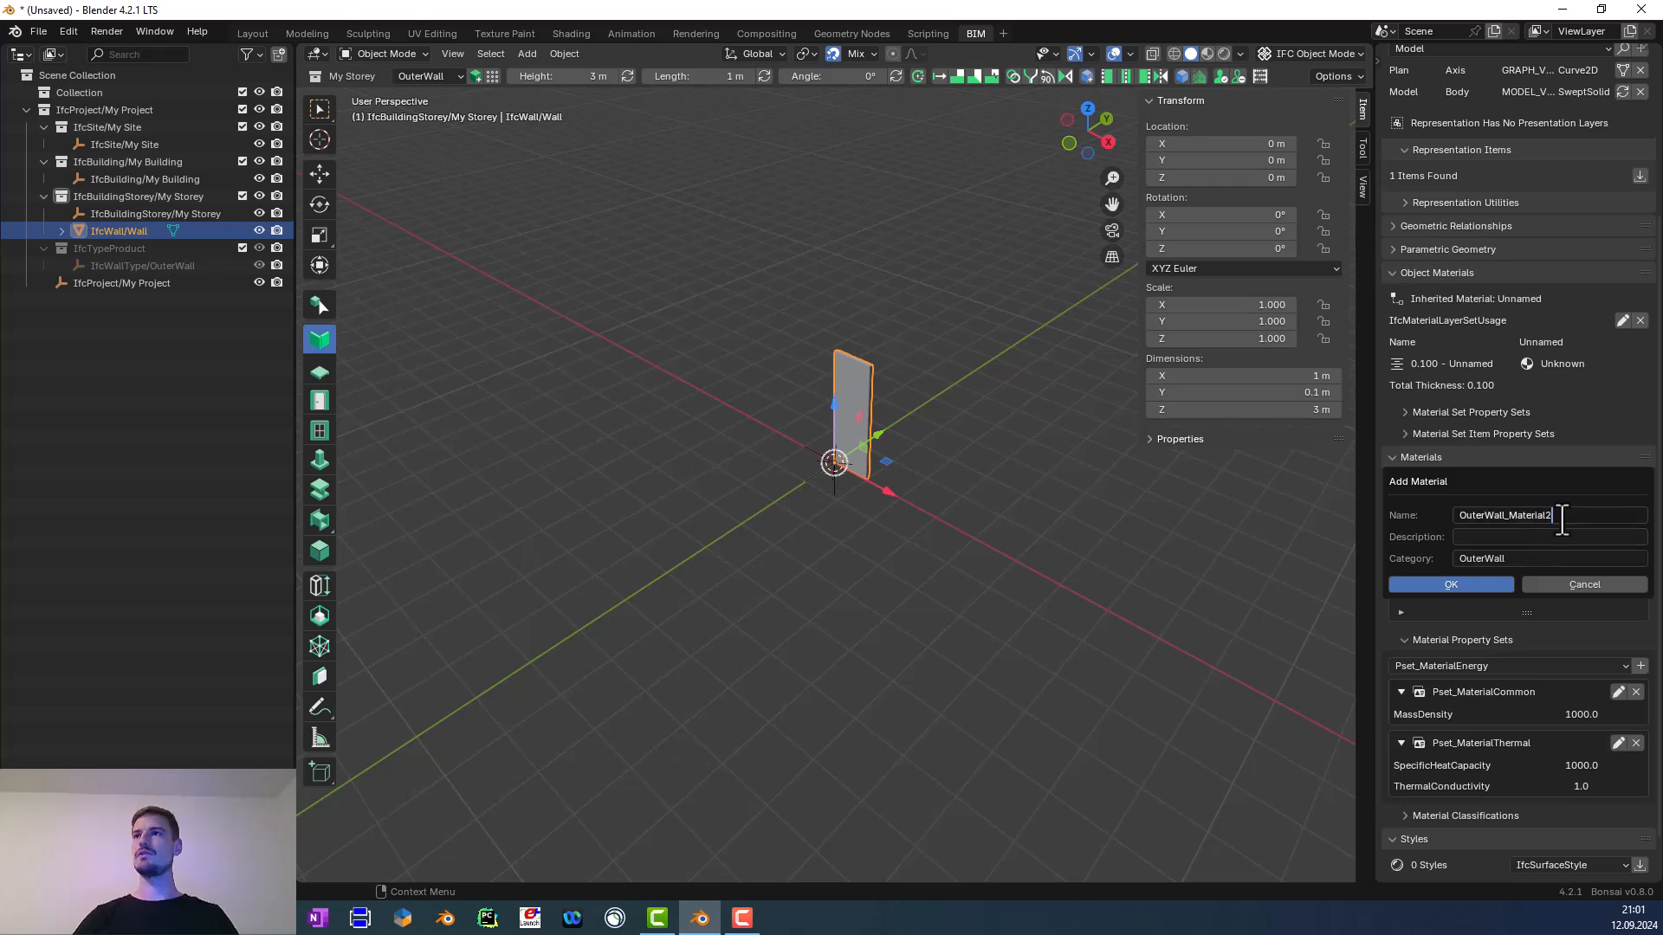
key(Return)
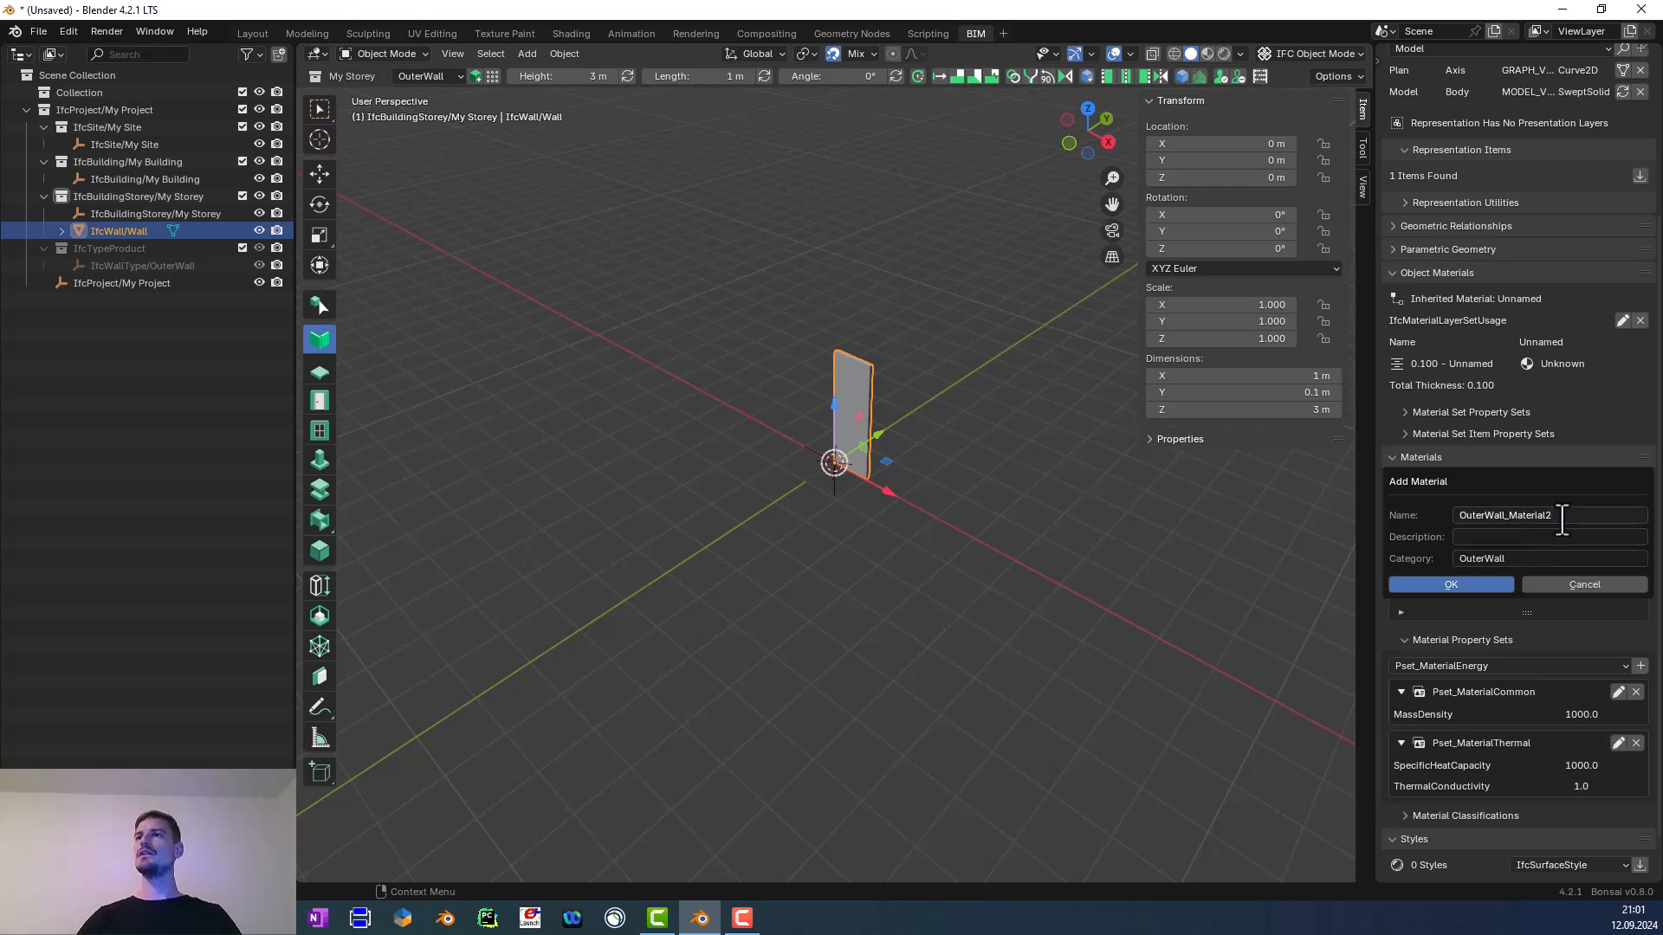
click(1460, 589)
click(1512, 565)
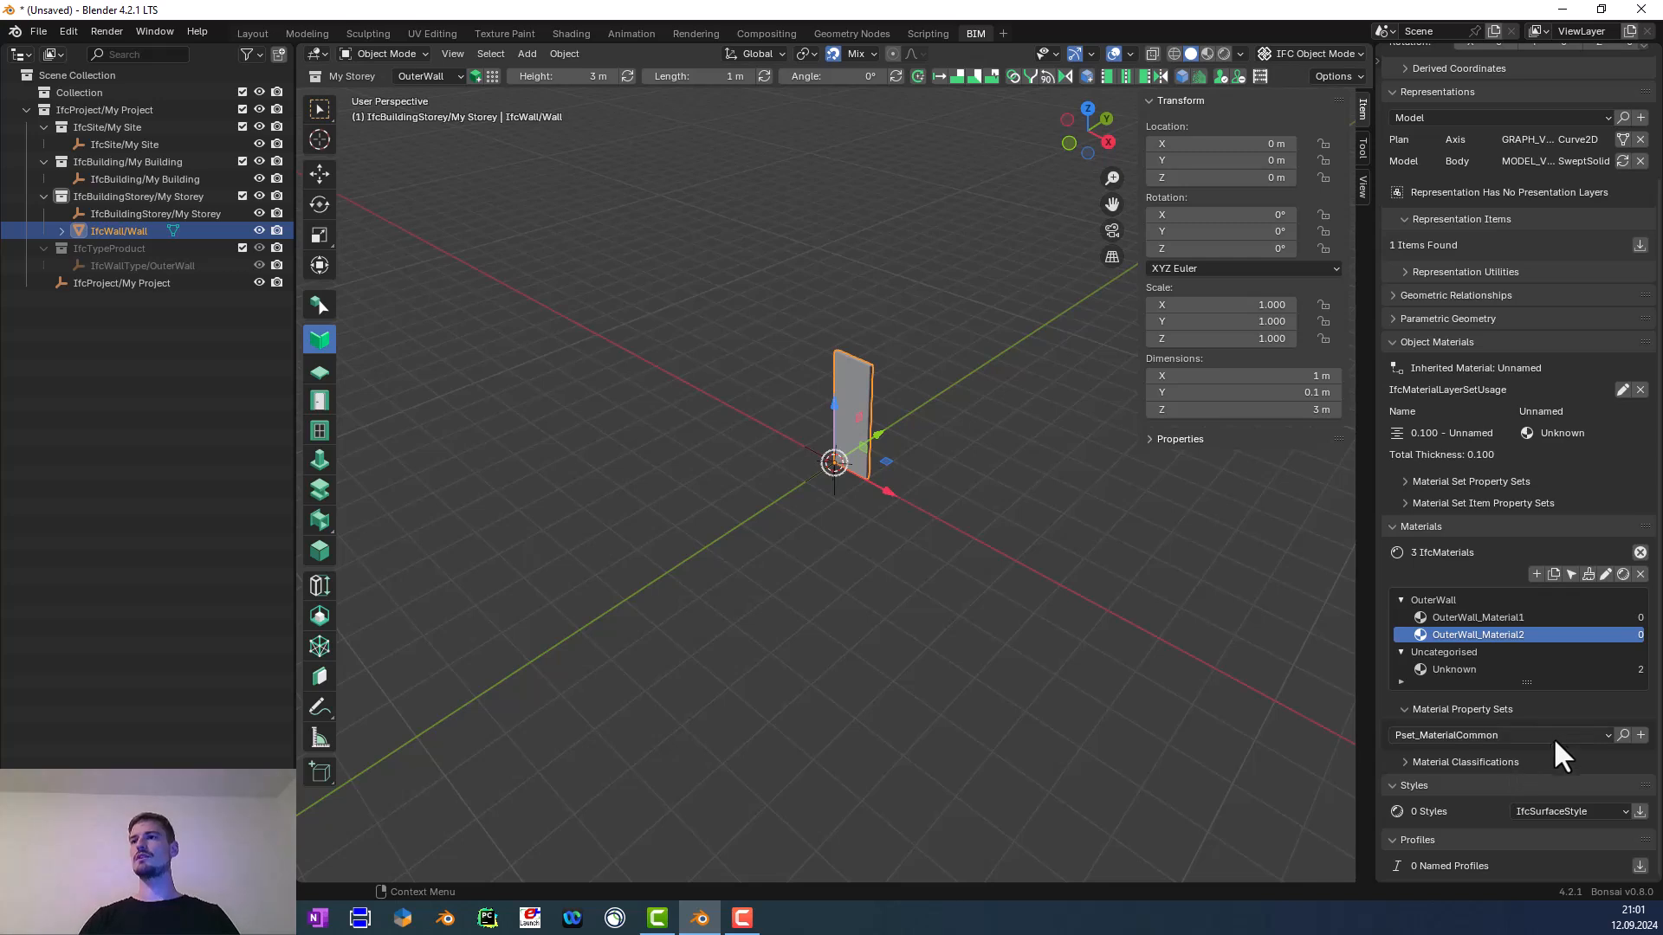
Add Pset_MaterialThermal to OuterWall_Material2 with SpecificHeatCapacity 2000 and ThermalConductivity 1.5, and save it
click(1577, 730)
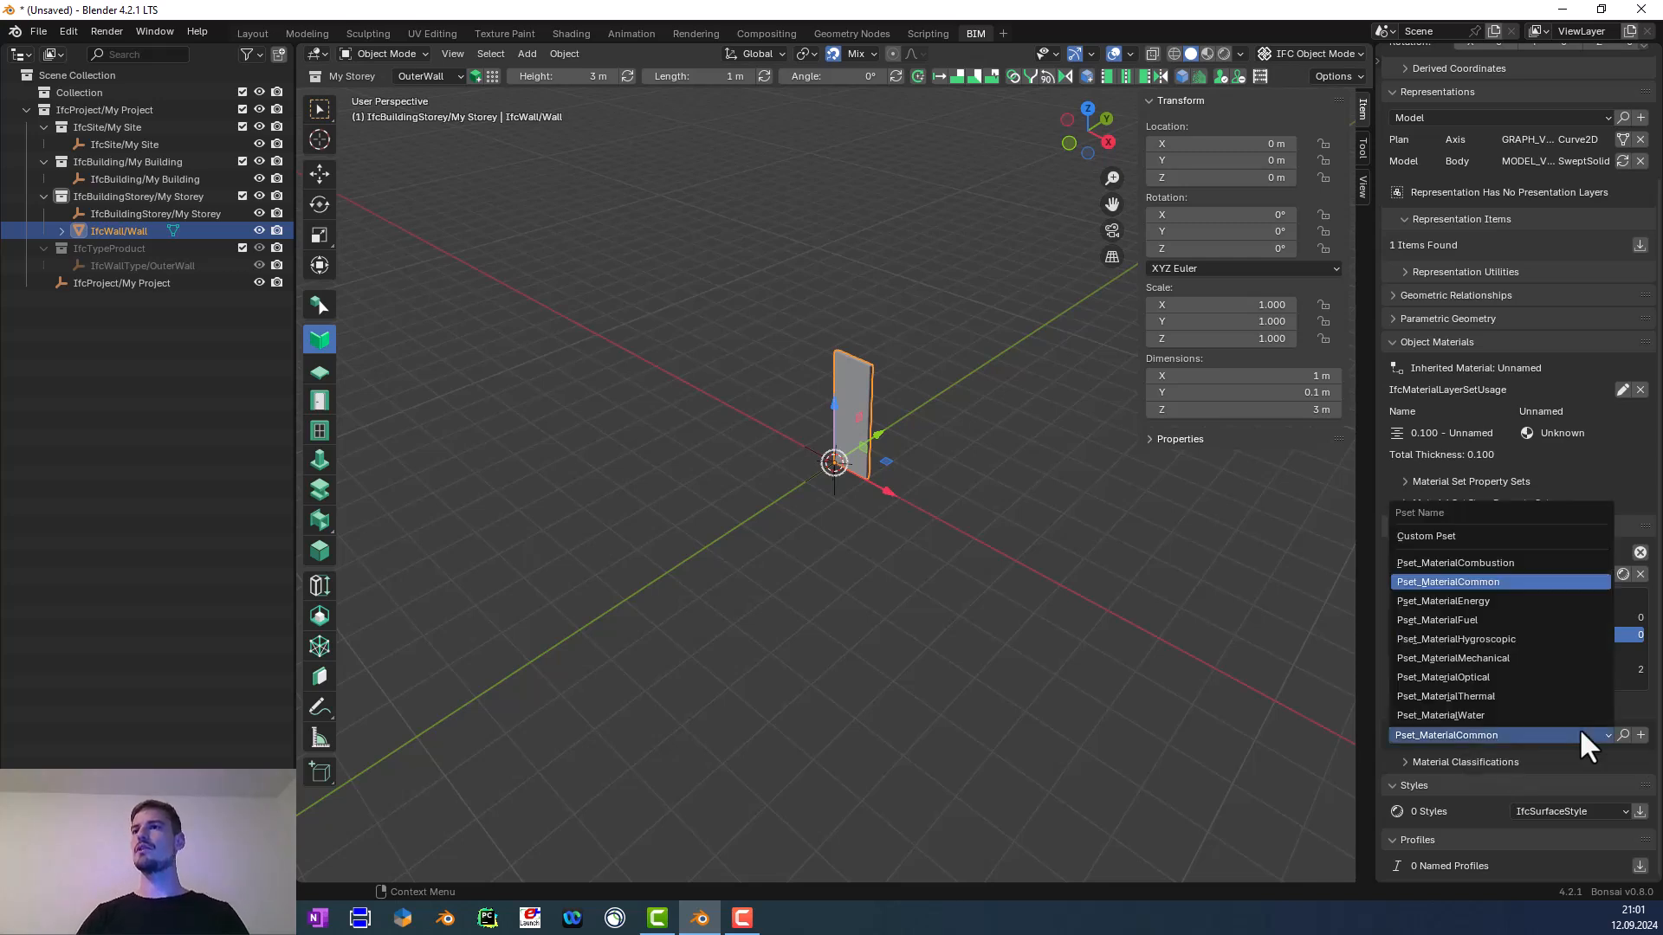
click(1504, 694)
click(1640, 736)
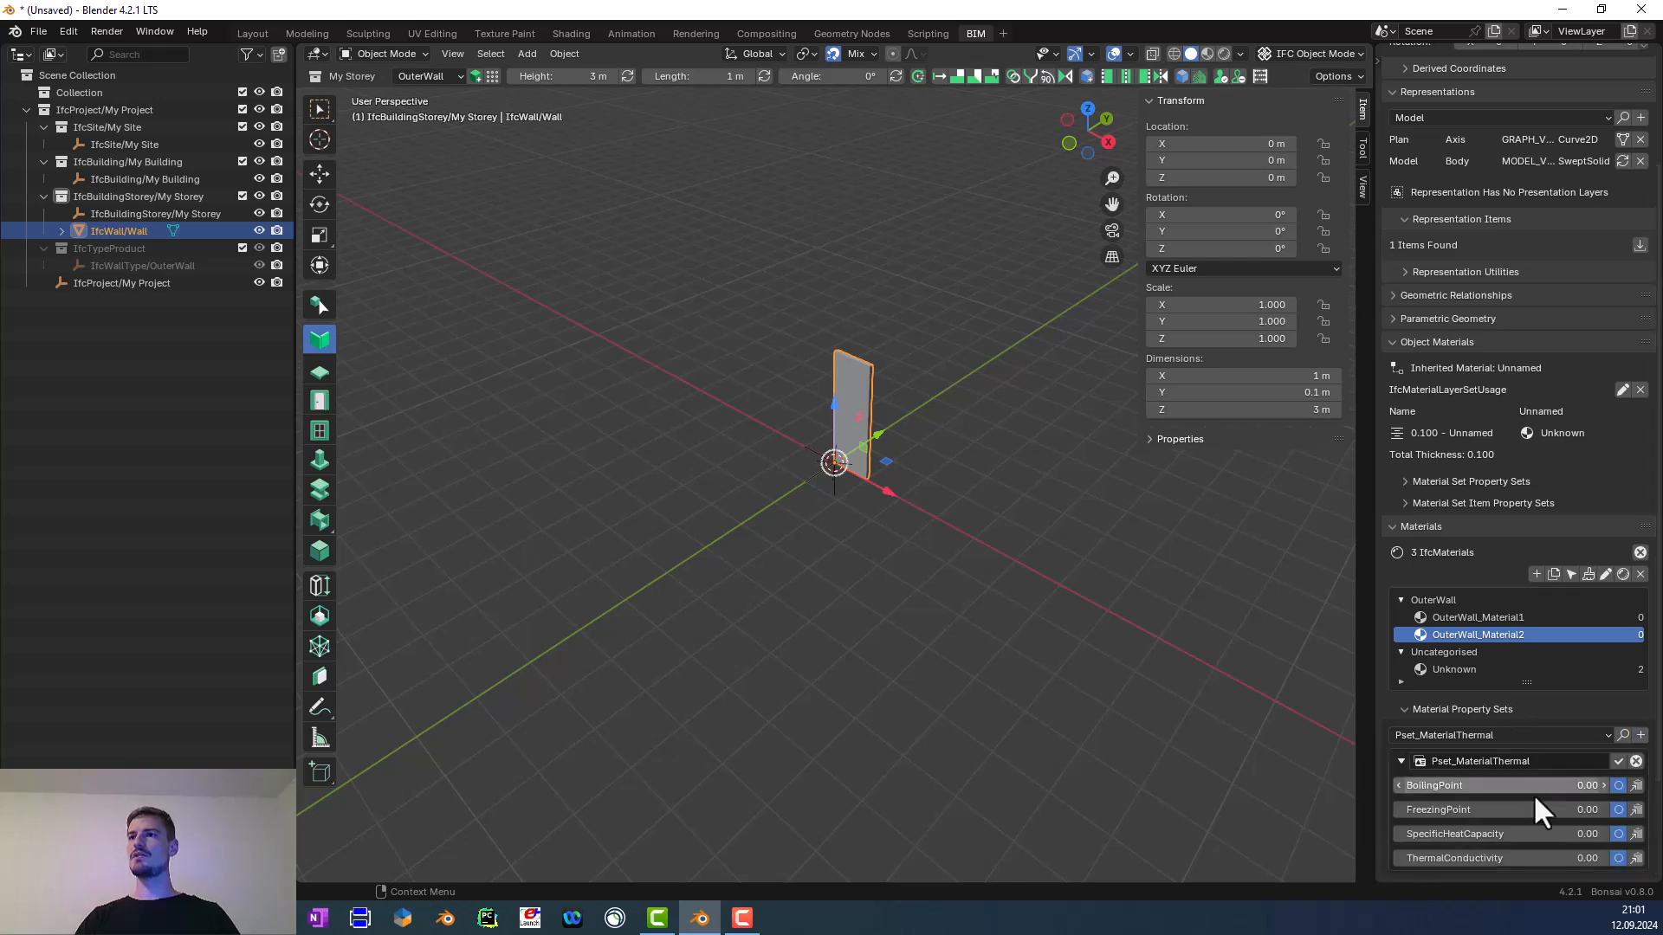
click(1526, 835)
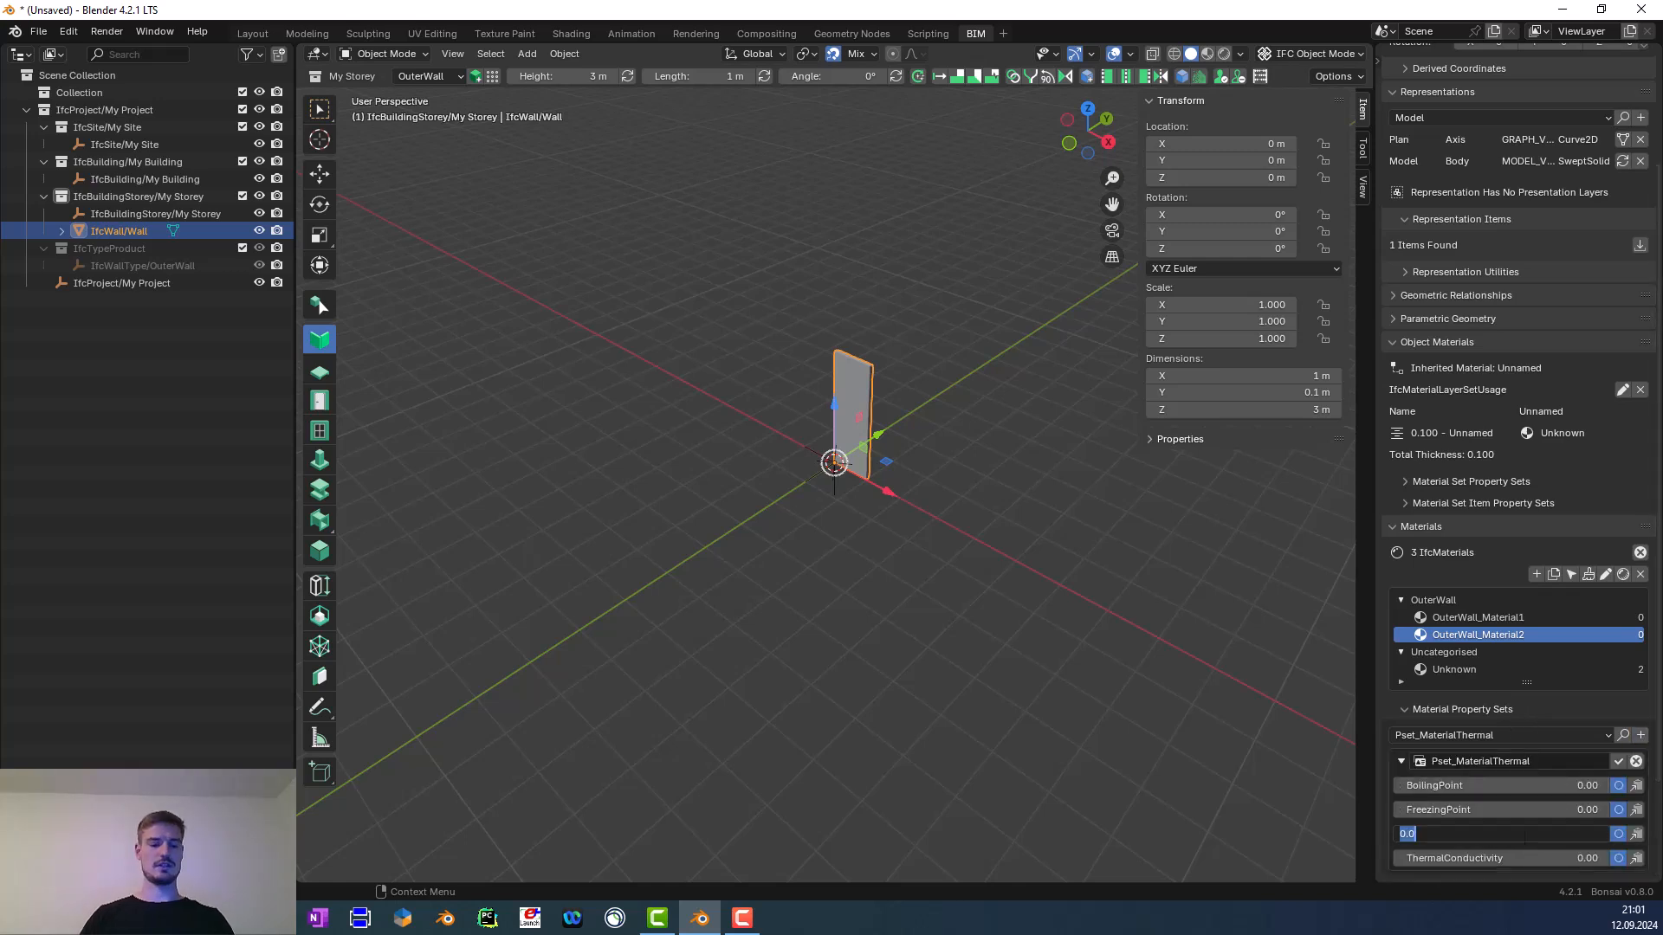
text(20)
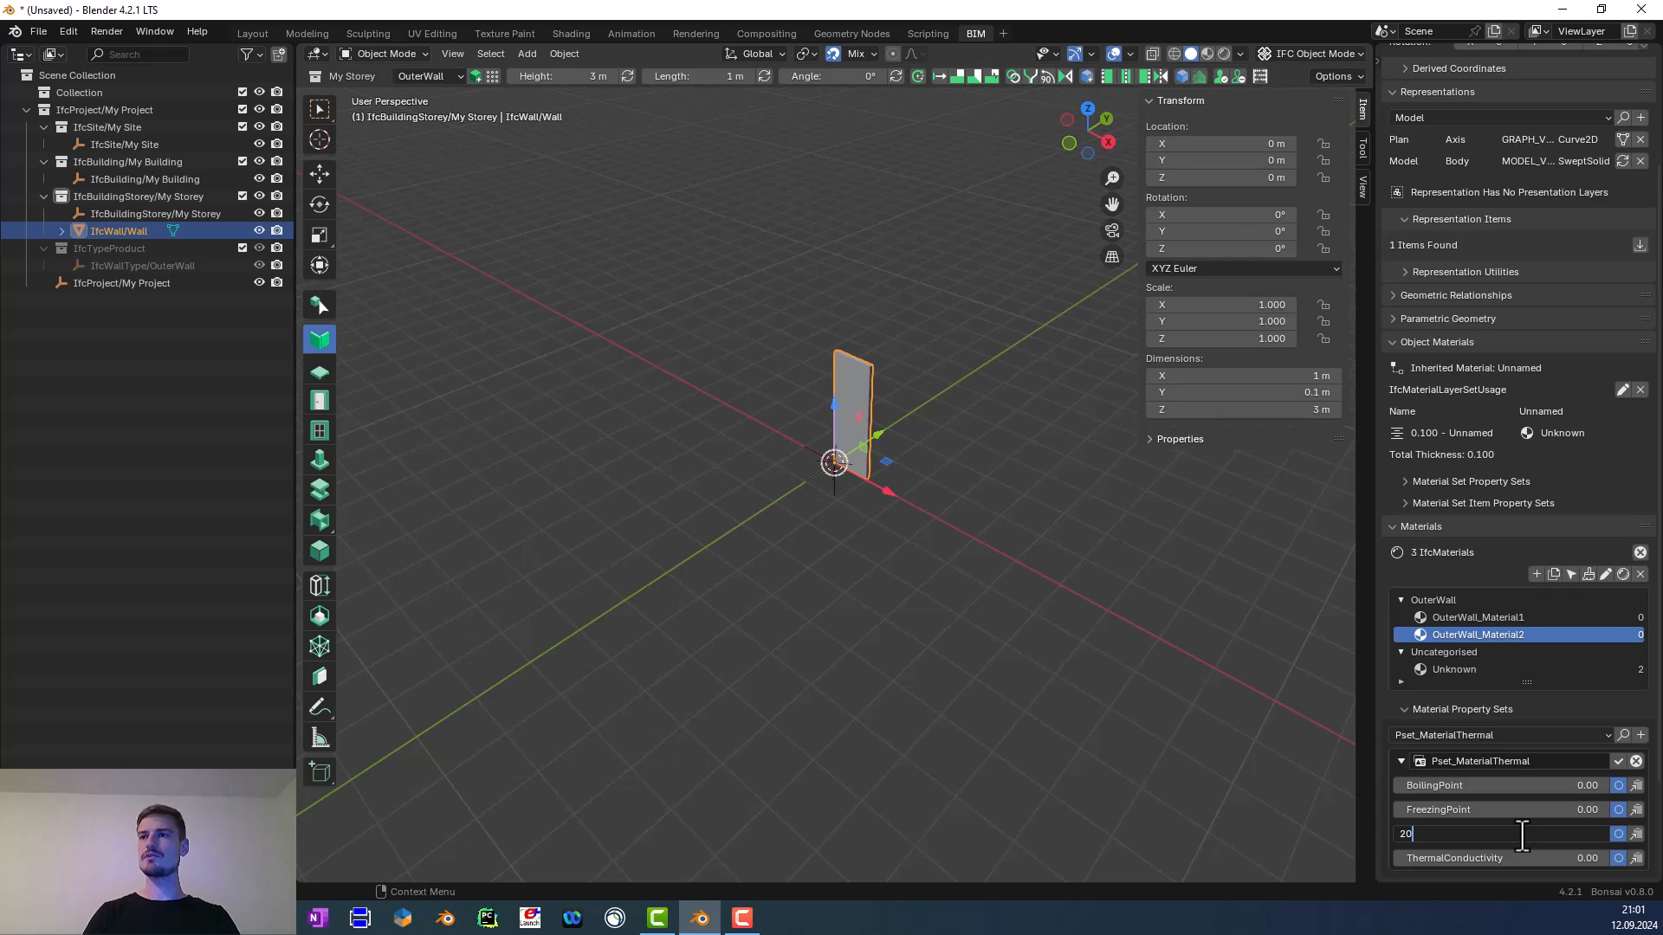
text(00)
key(Return)
click(1522, 857)
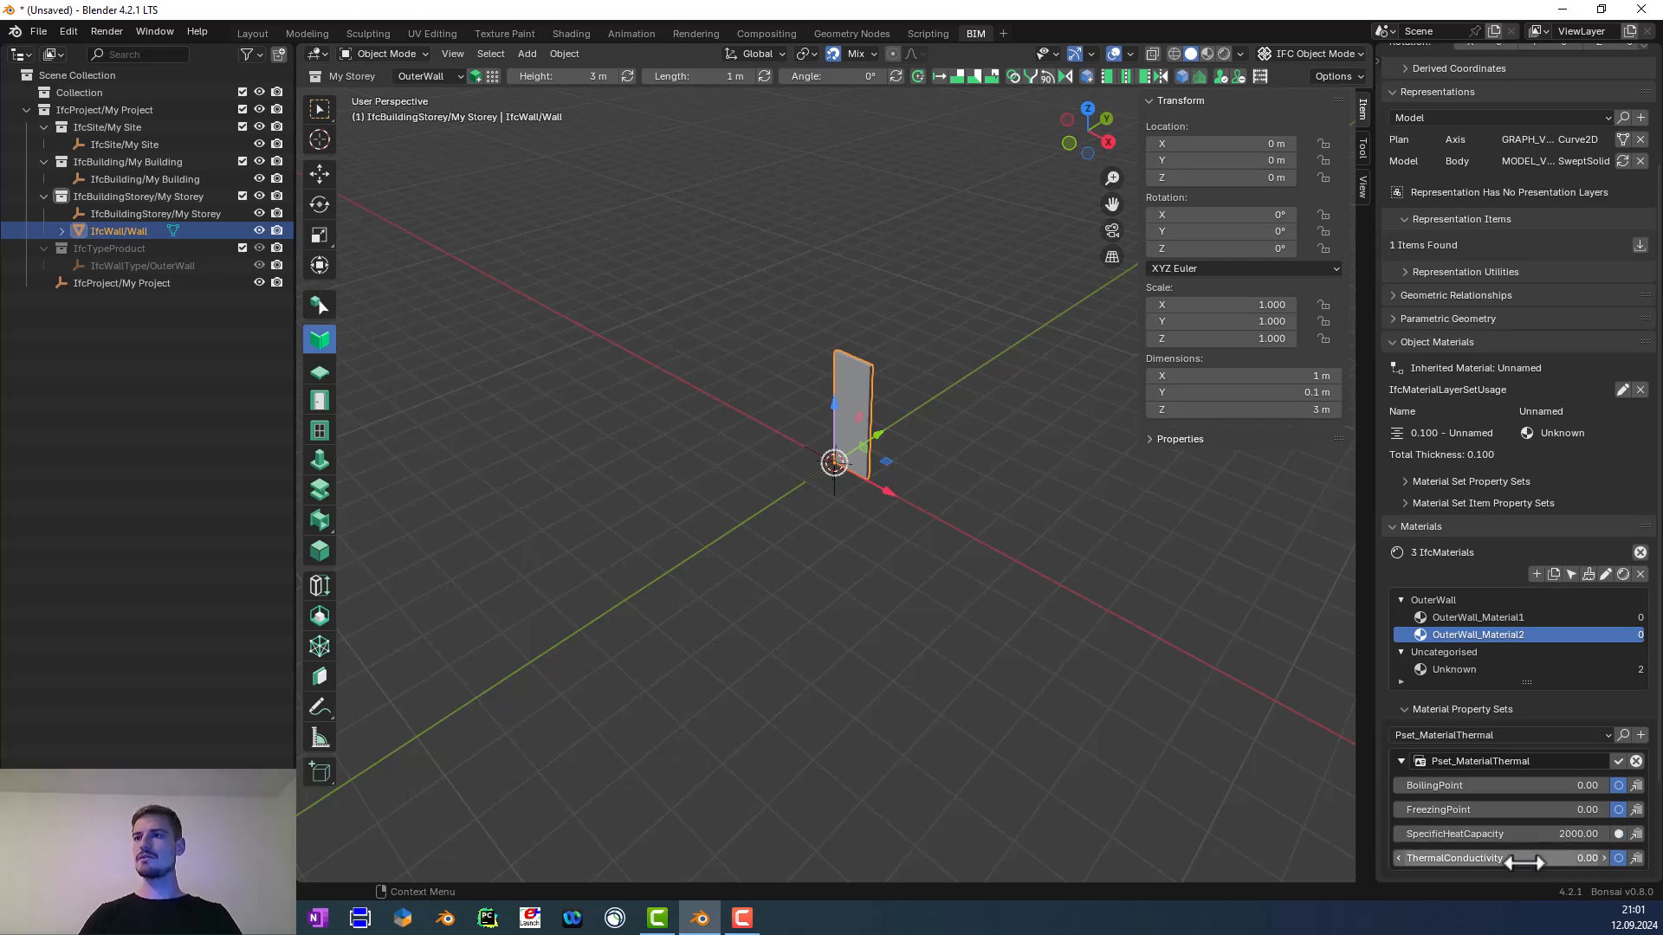
text(1.5)
key(Return)
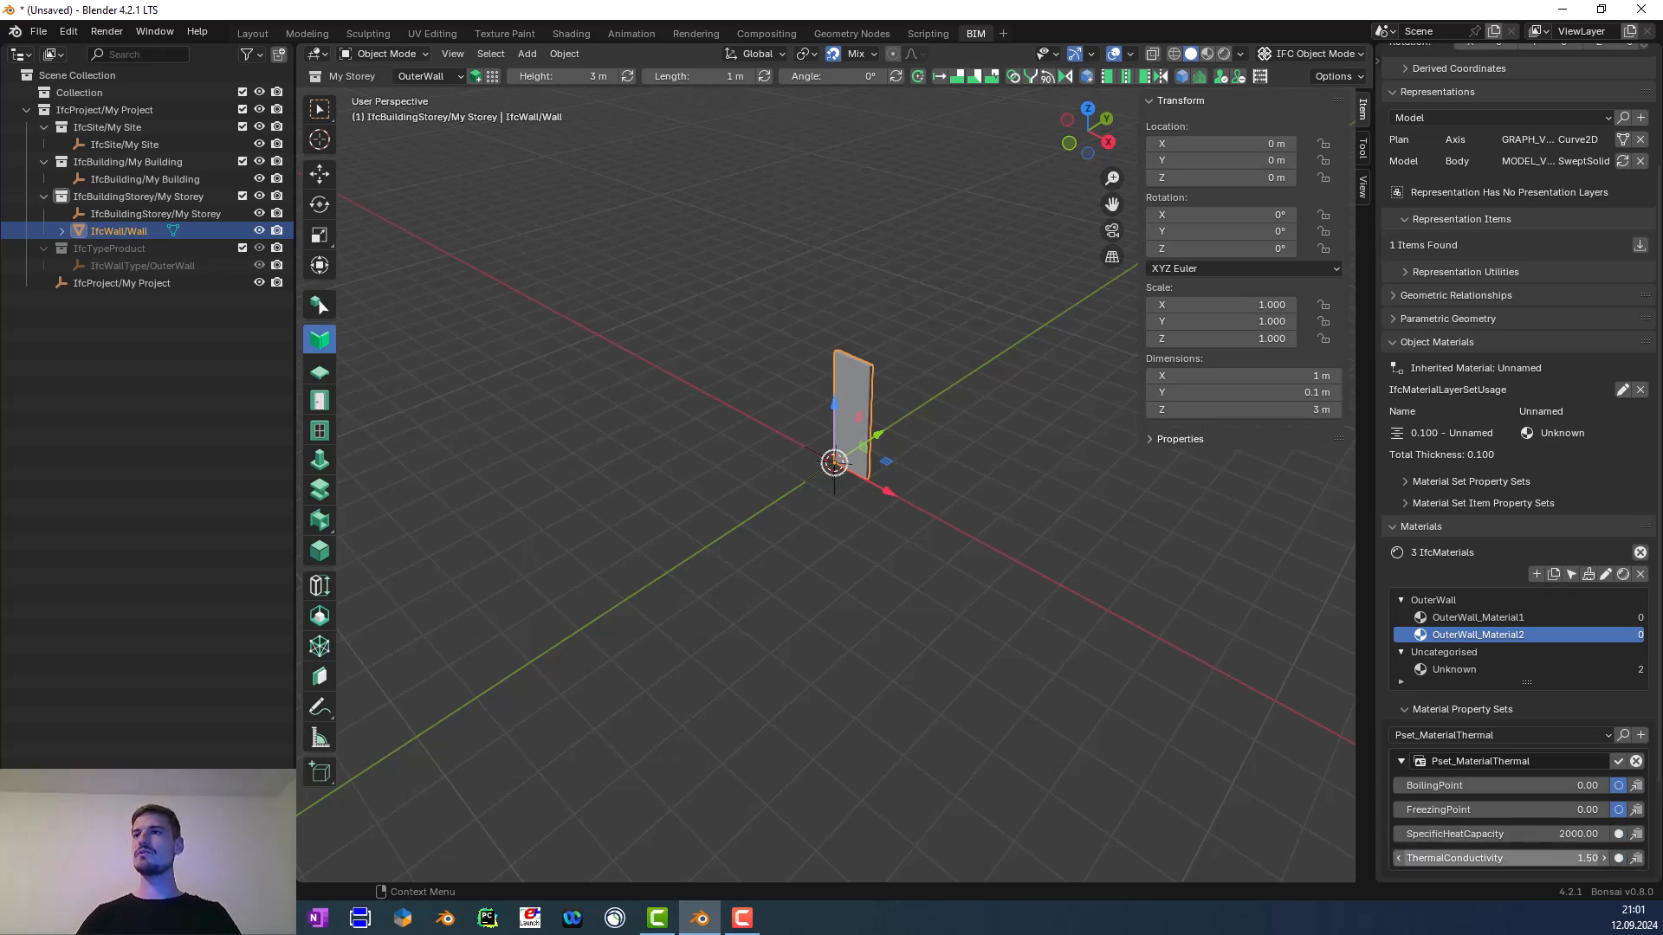
click(1617, 761)
Add Pset_MaterialCommon to OuterWall_Material2 with a MassDensity of 1500 and save it
click(1570, 735)
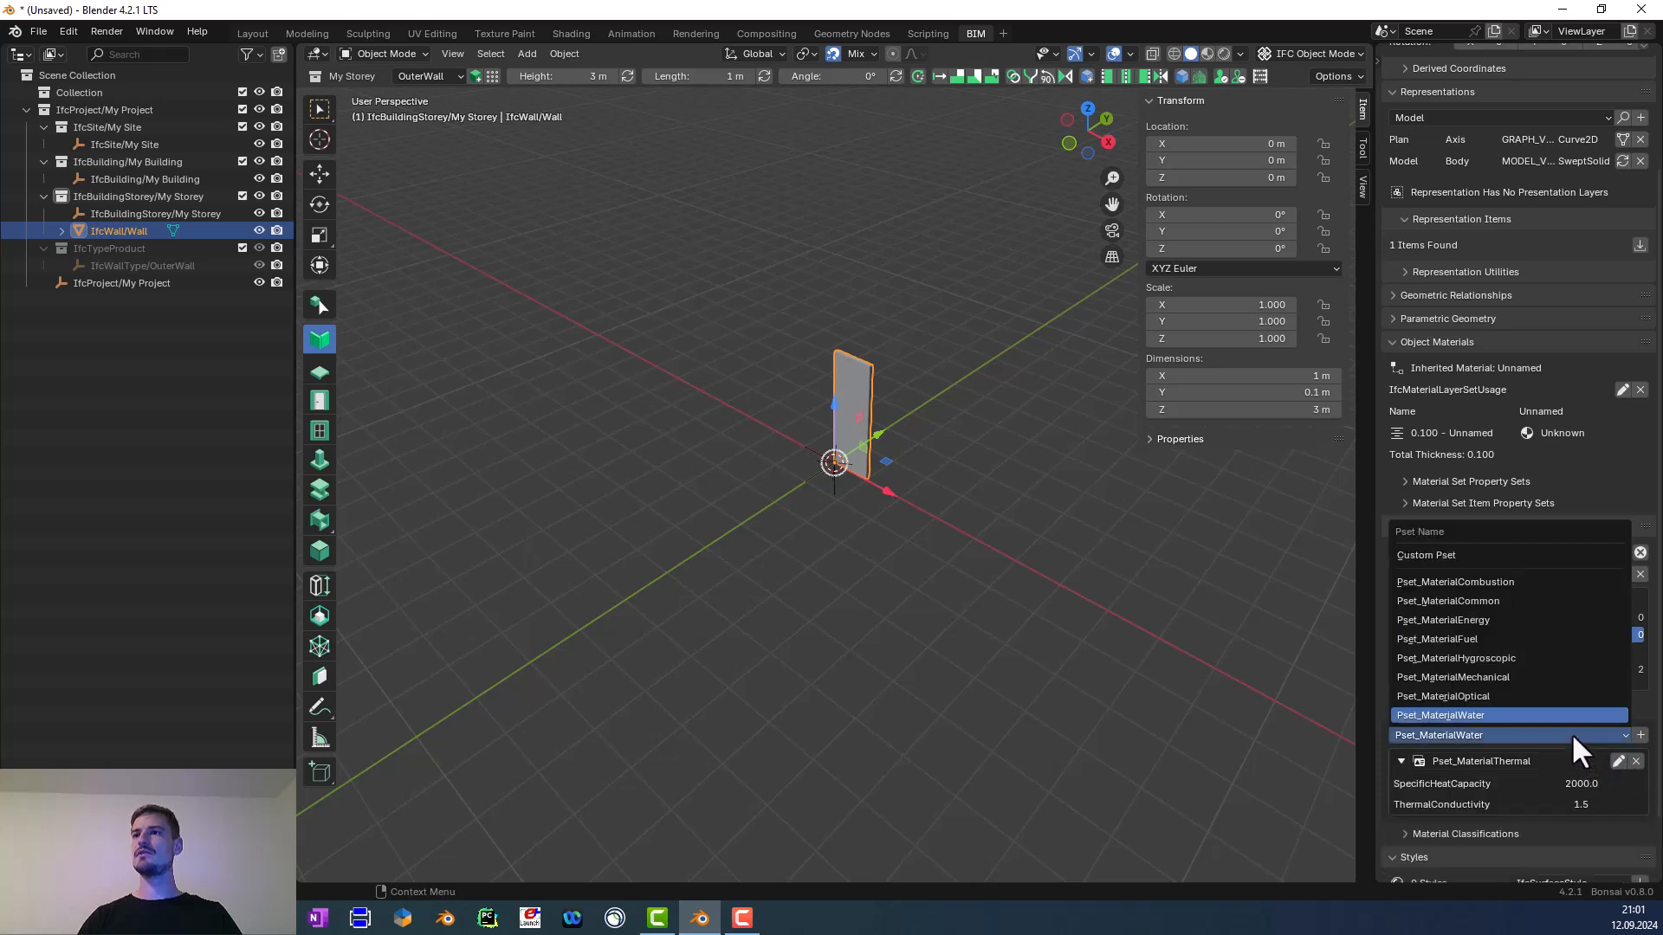
click(1474, 599)
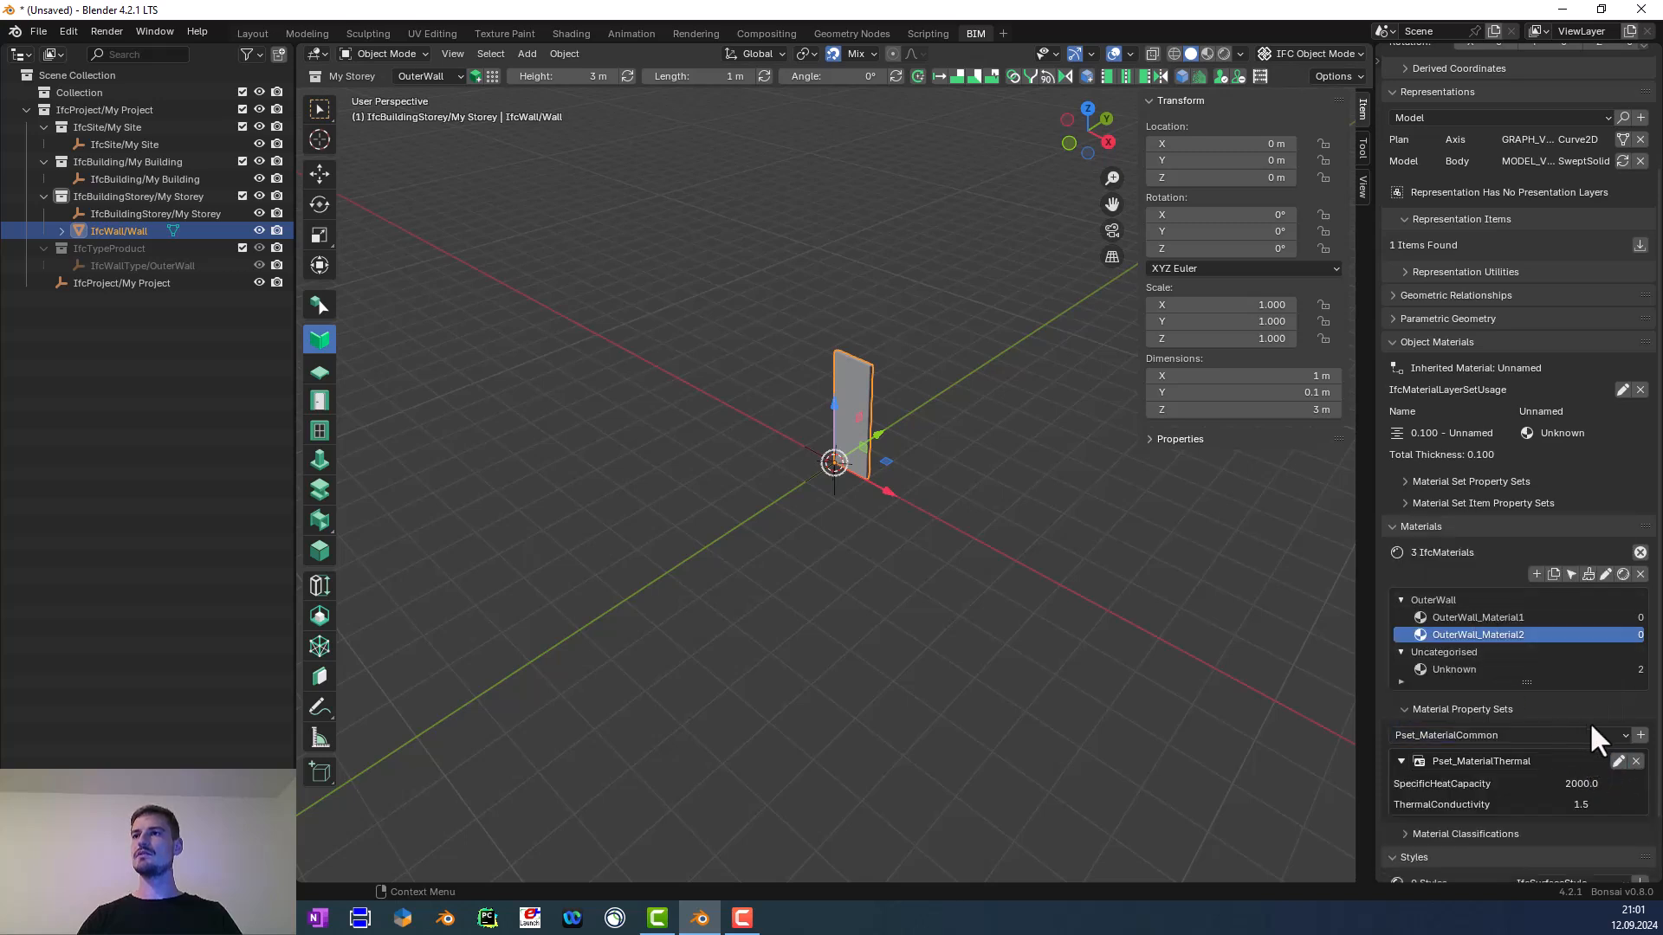
click(1639, 735)
click(1535, 784)
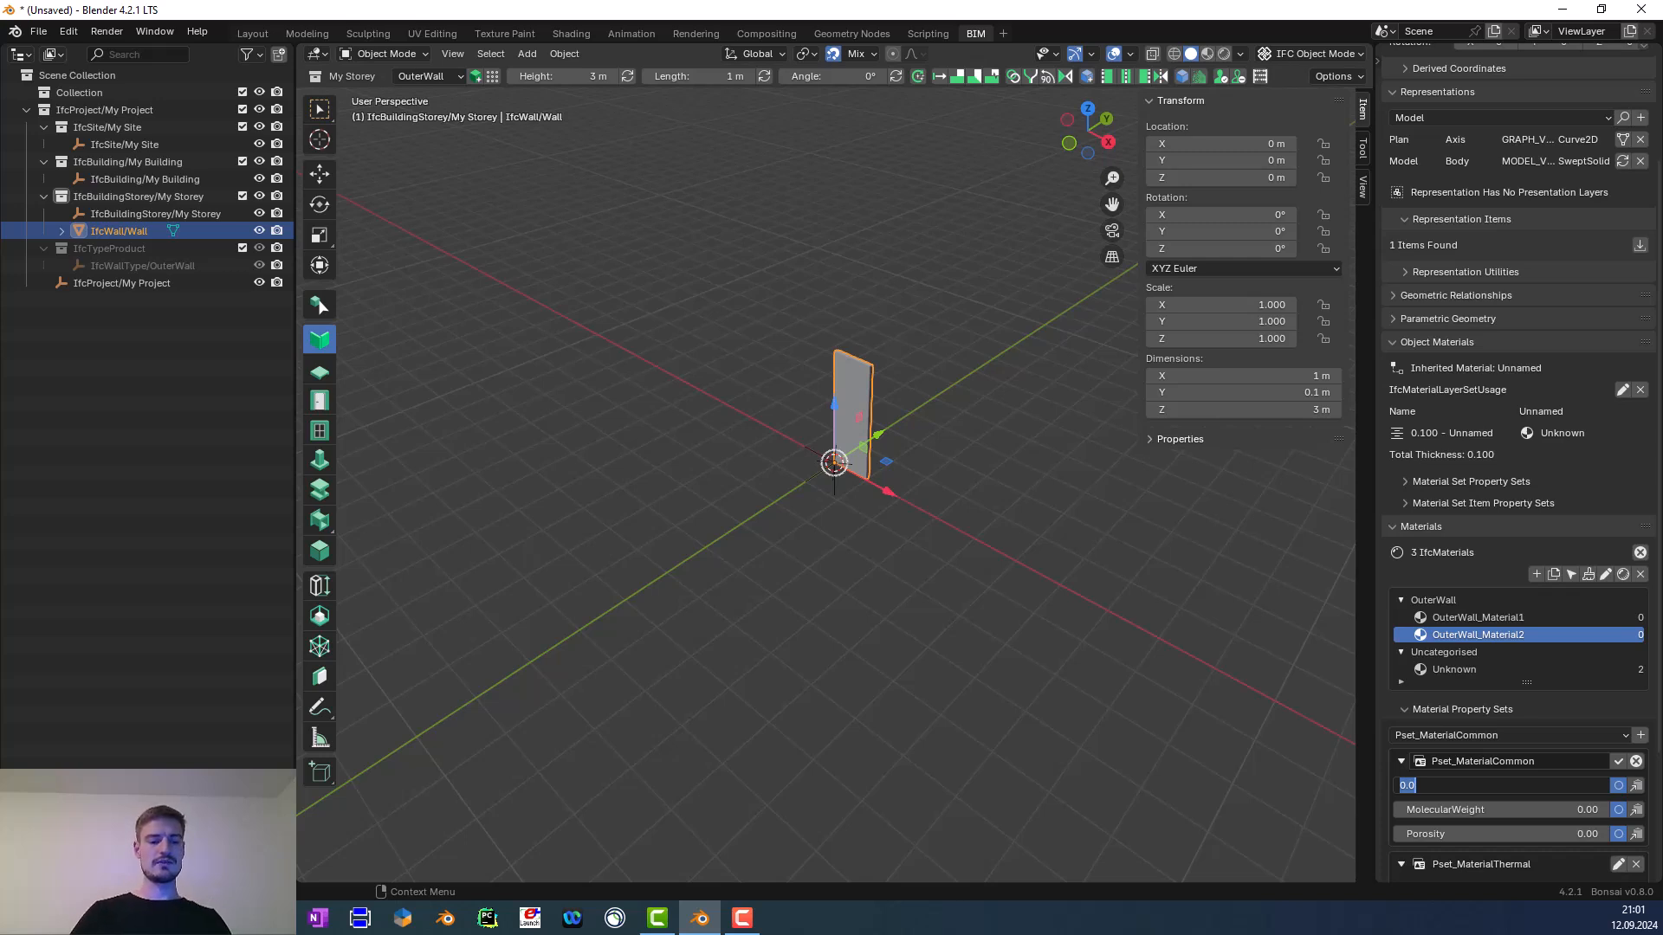
text(1500)
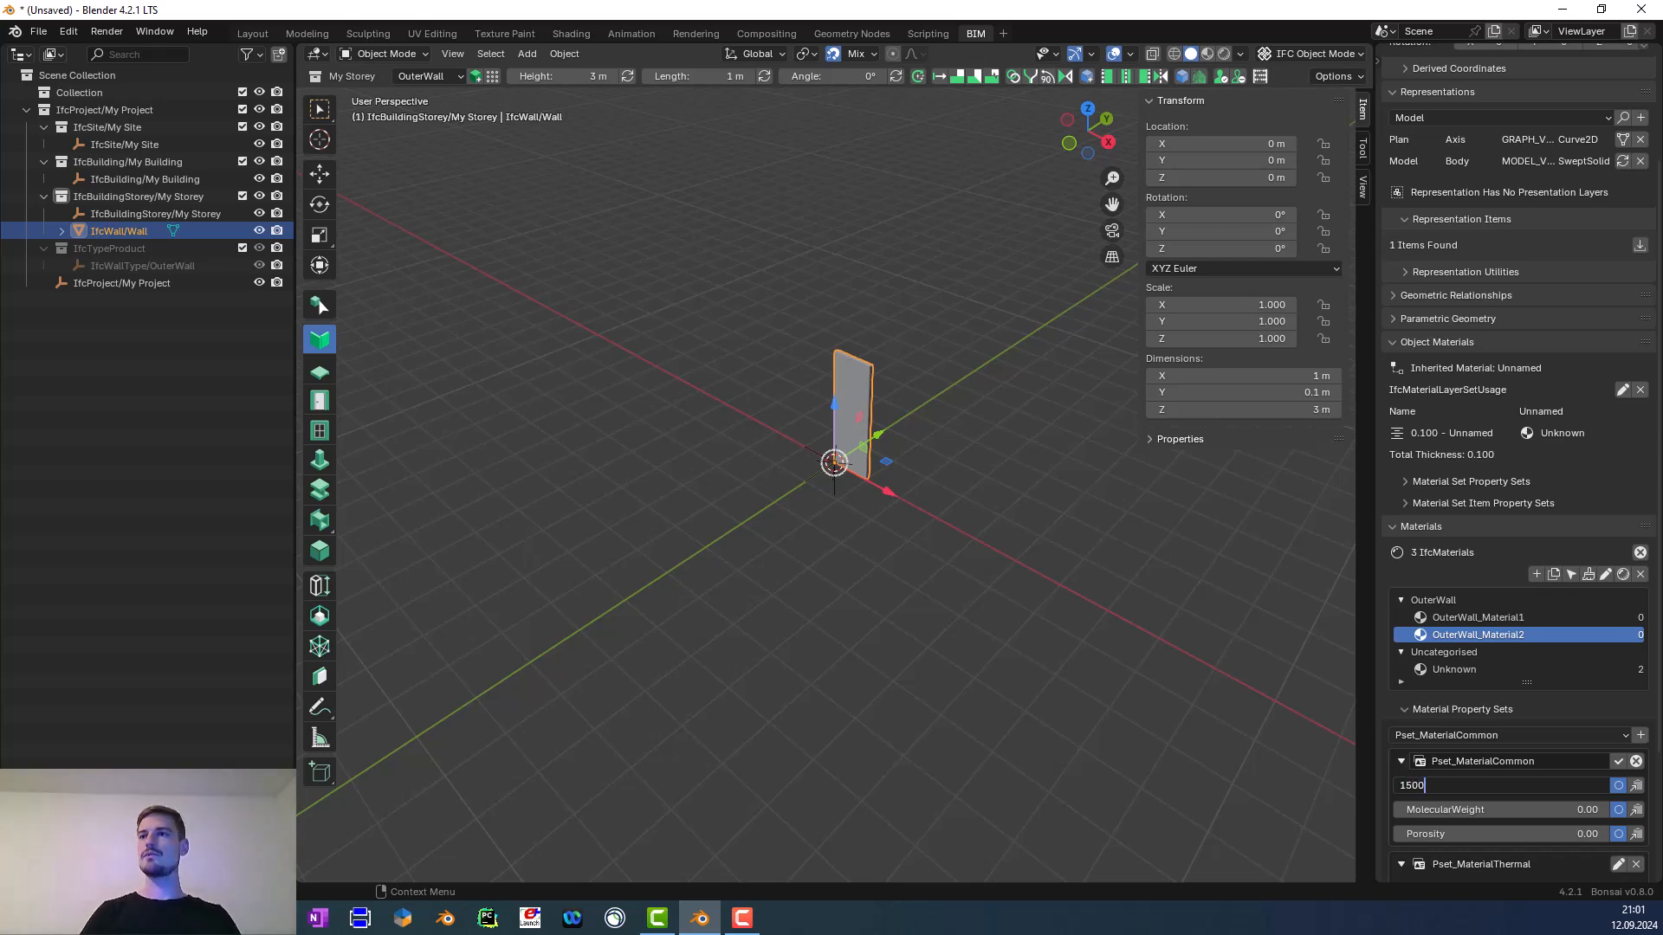
key(Return)
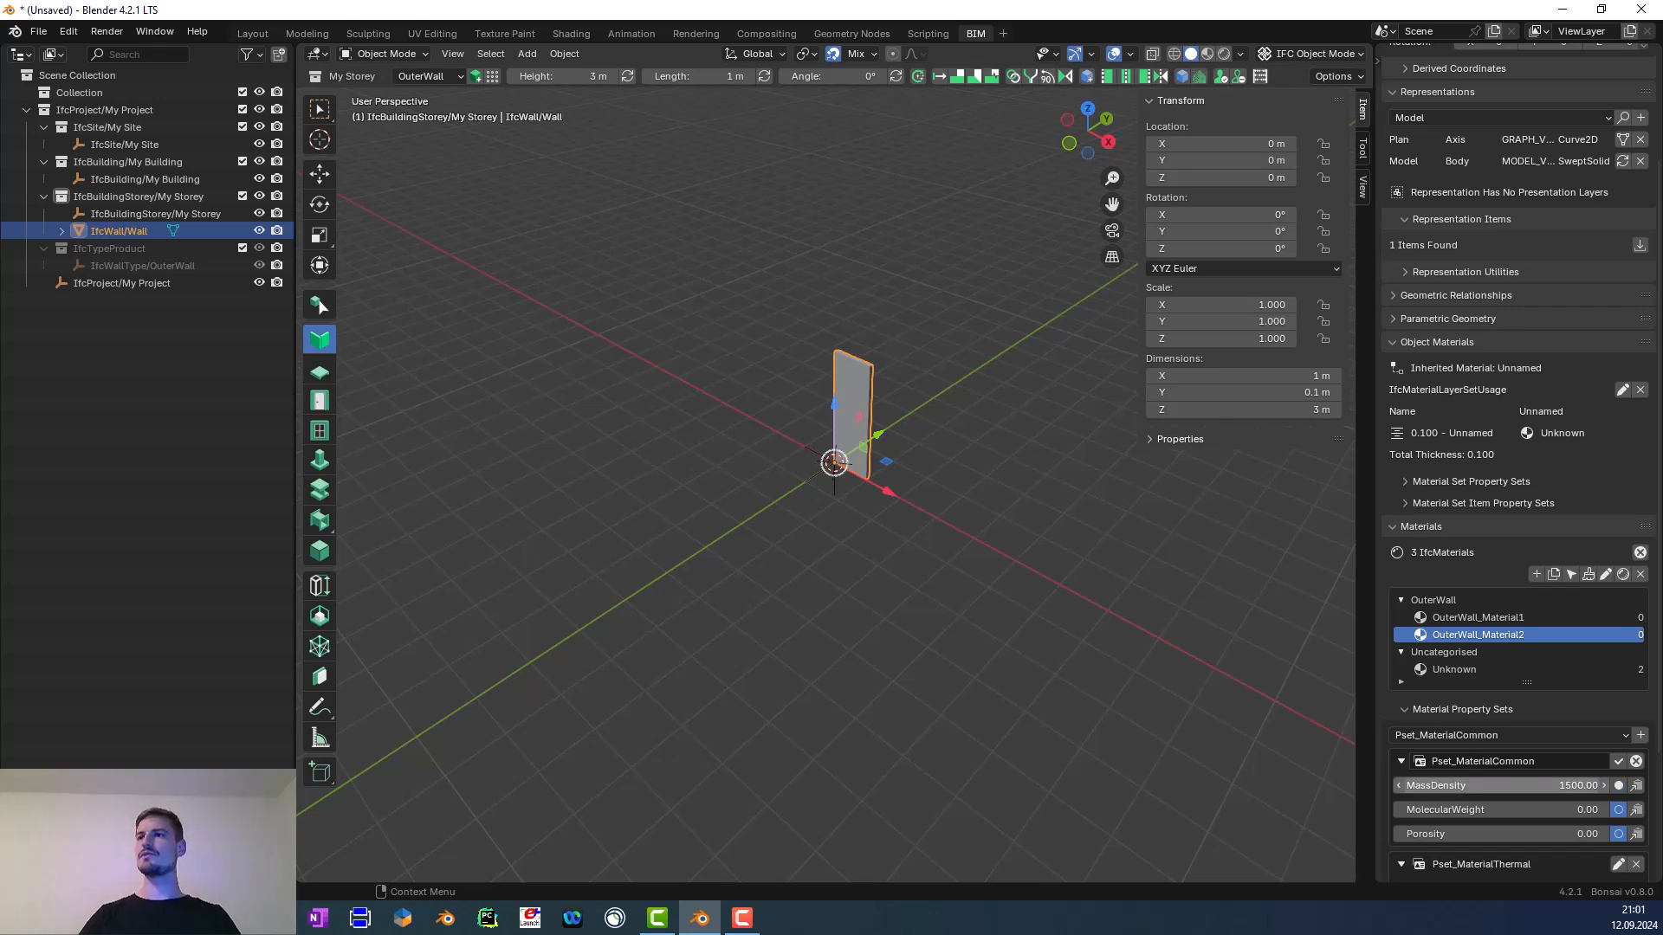
click(1615, 761)
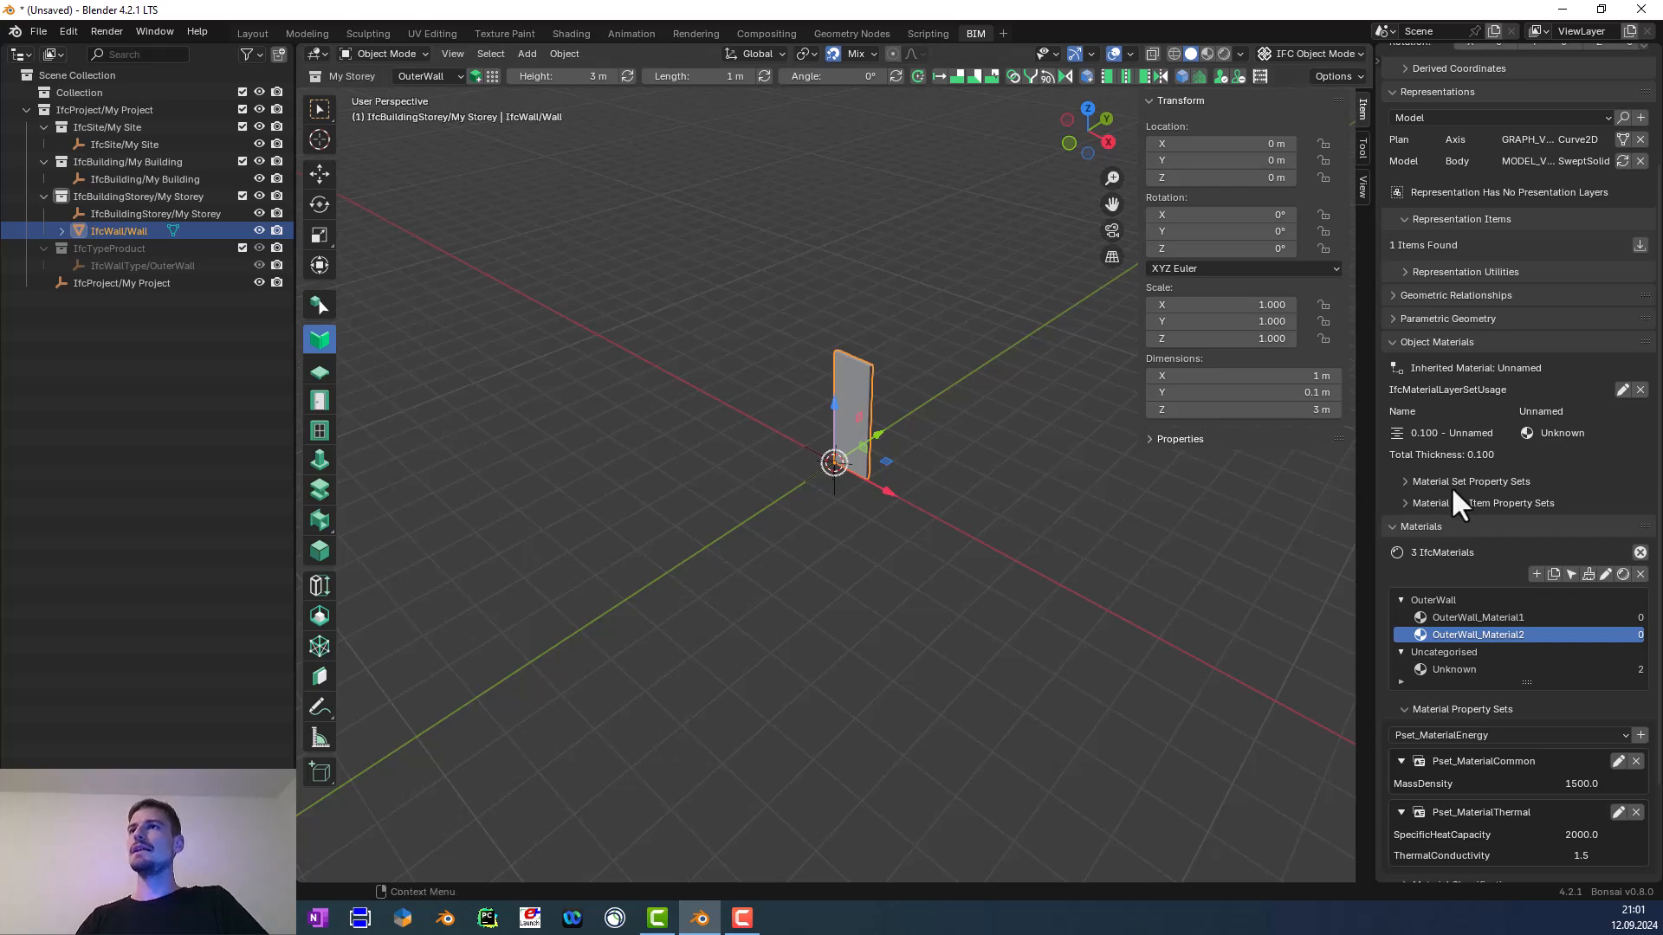
Edit the wall's existing material layer to a thickness of 0.05 with material OuterWall_Material1, and save the layer
click(1618, 388)
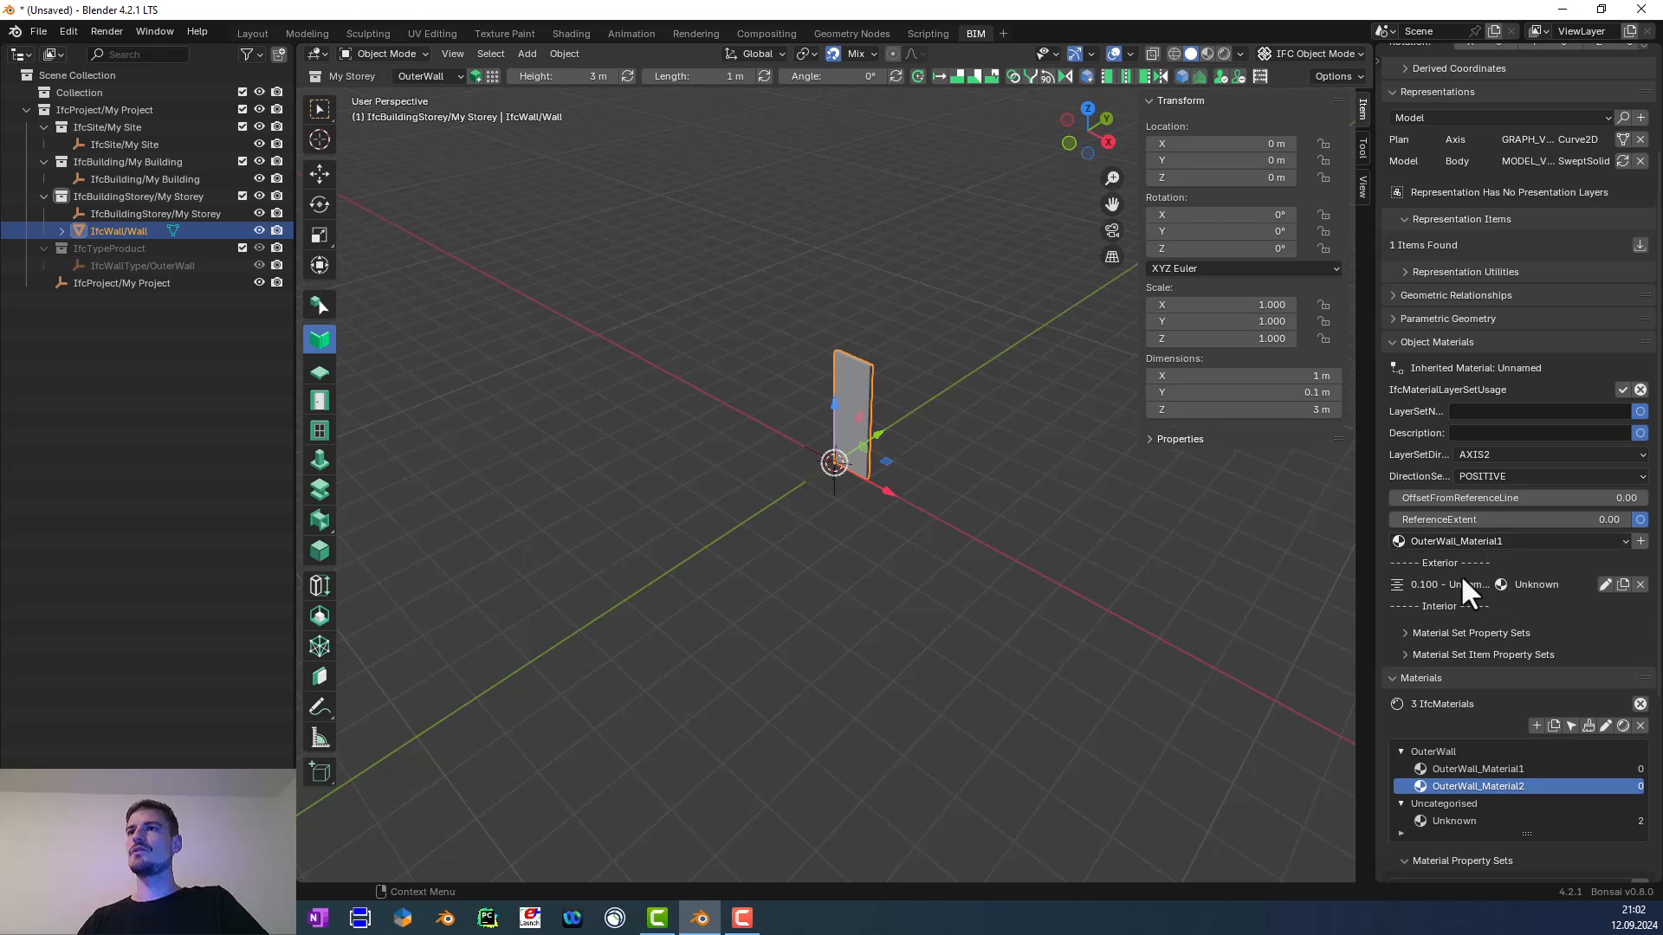
click(1604, 584)
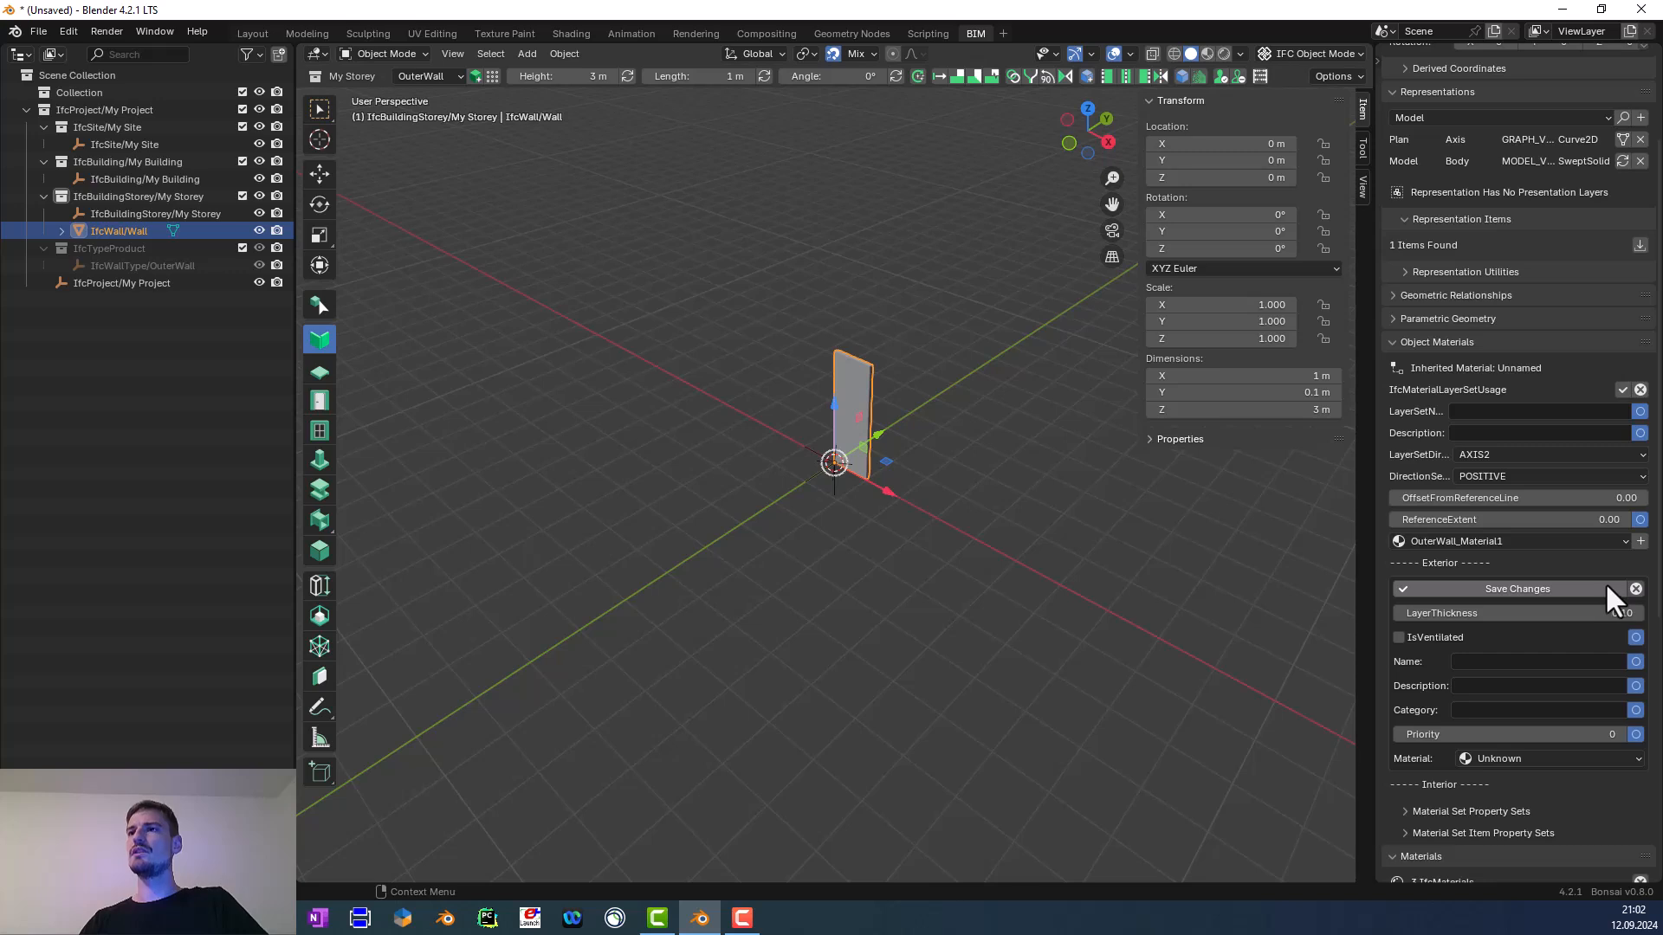
right_click(1533, 612)
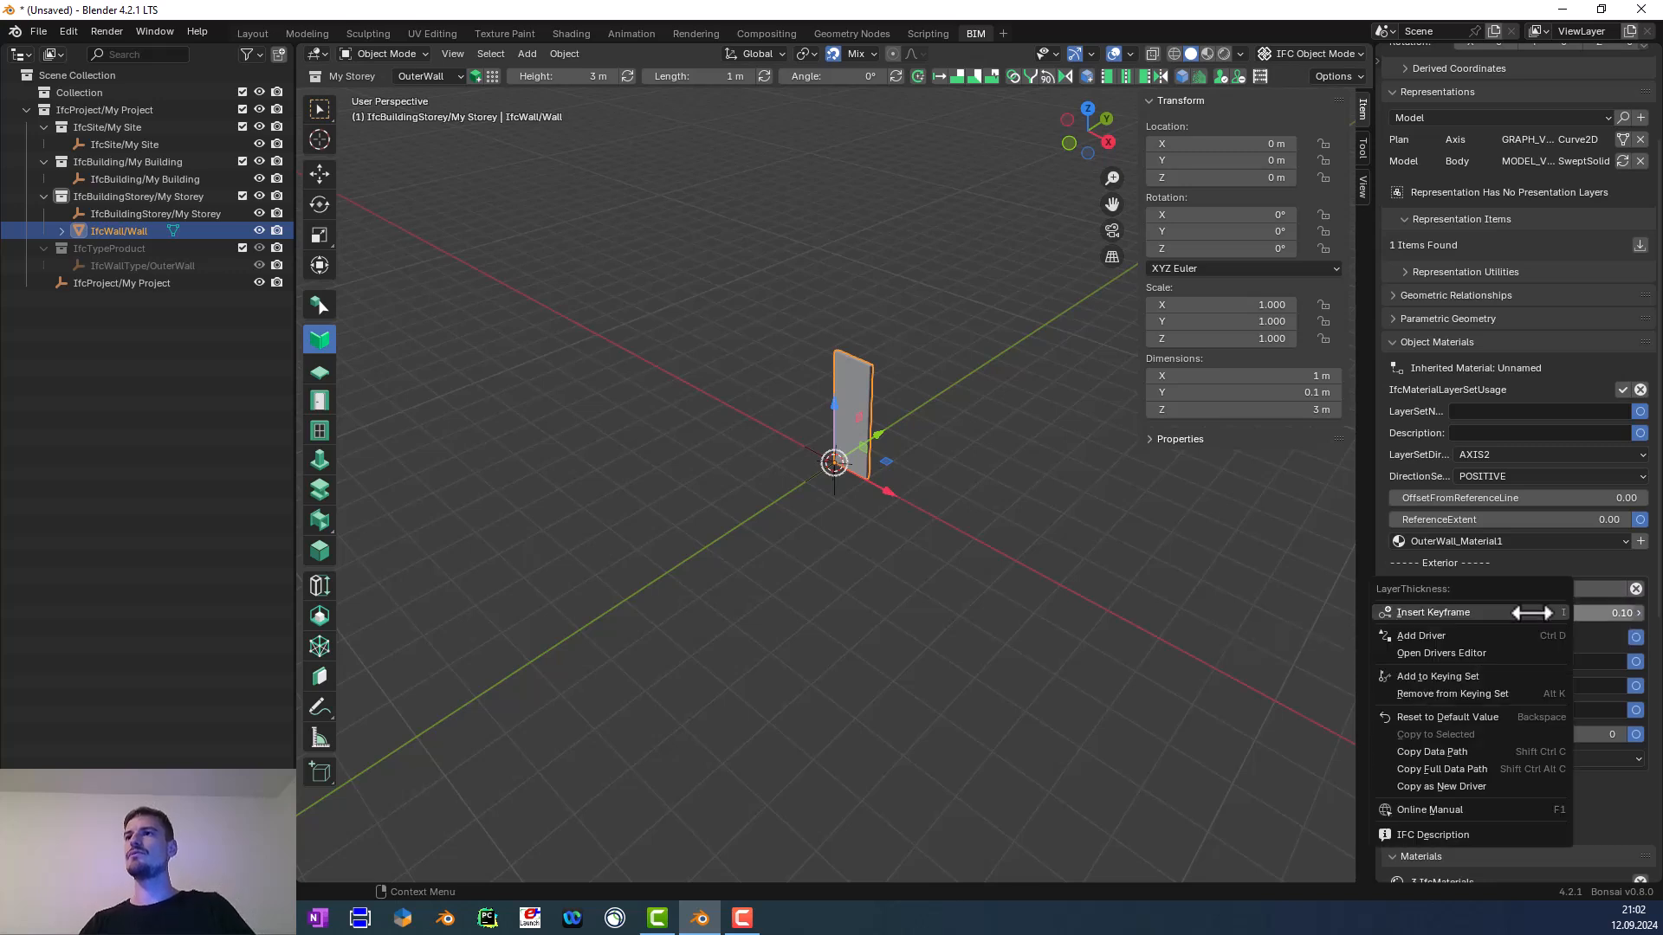
click(1600, 624)
click(1599, 623)
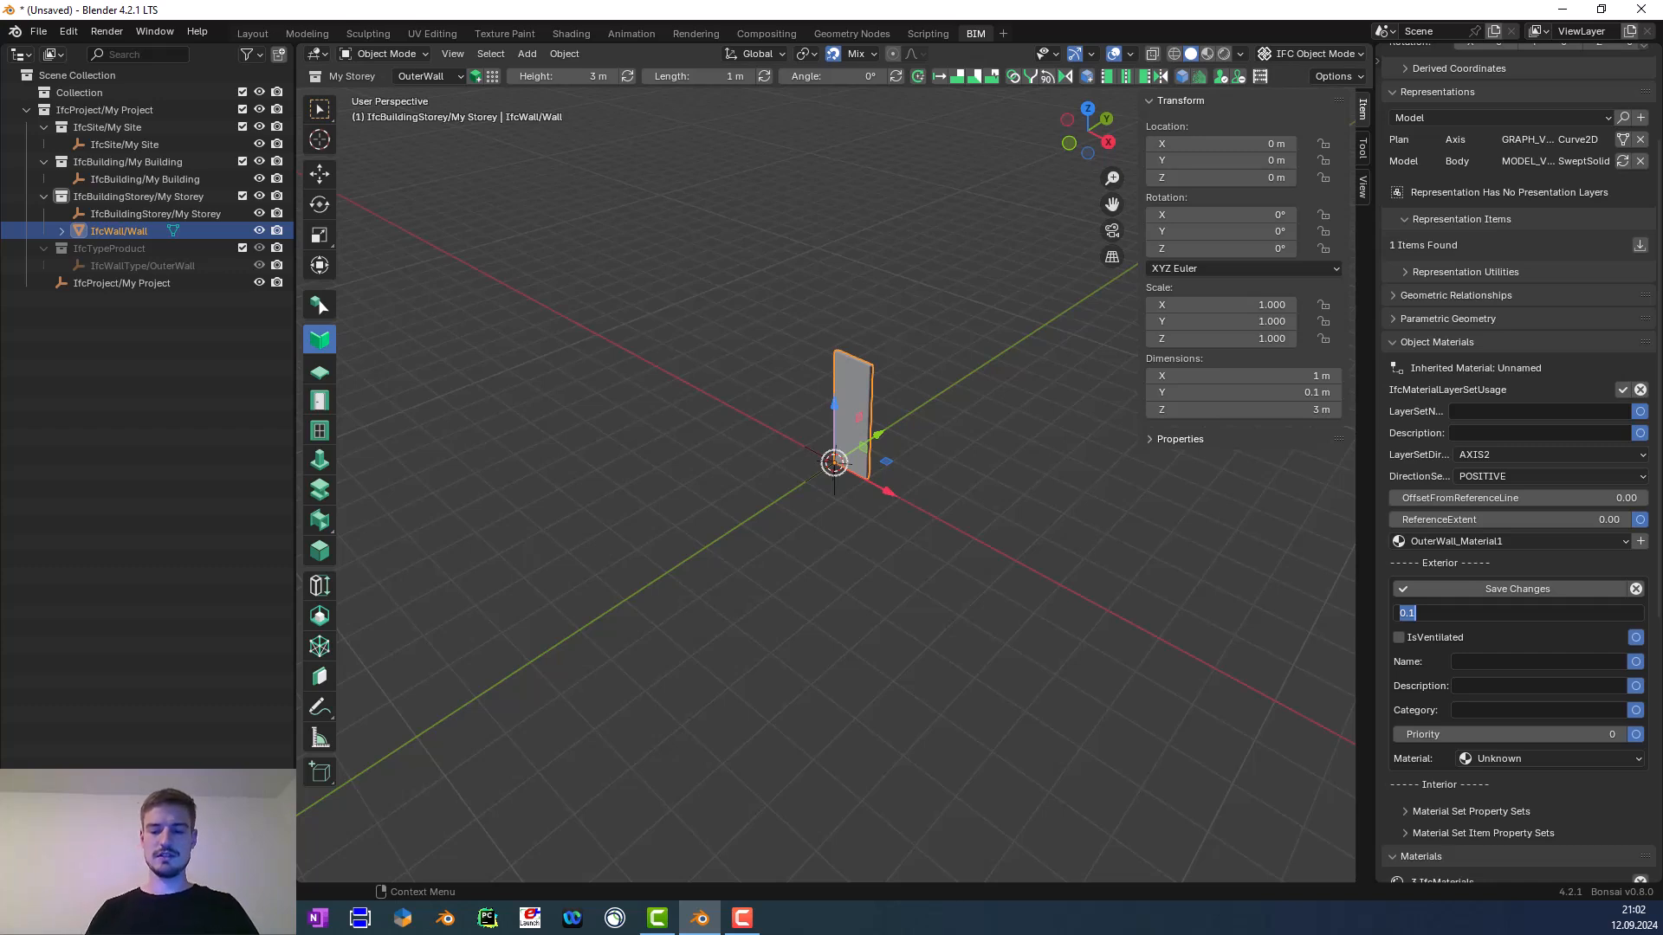
text(0.05)
key(Return)
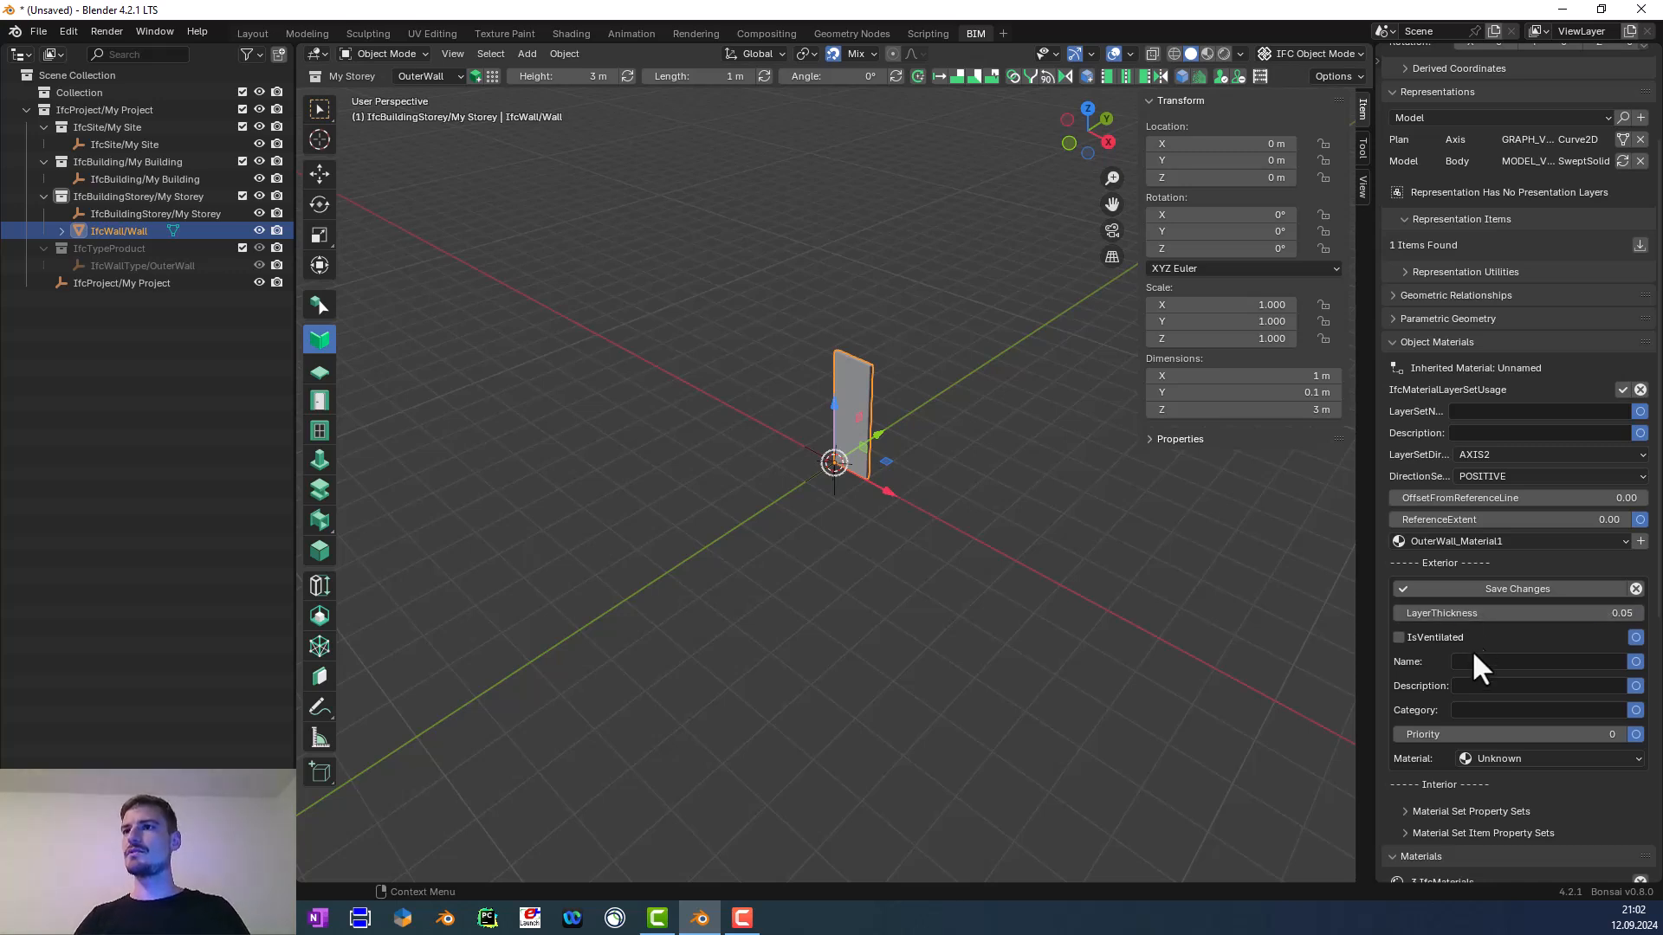
click(1493, 759)
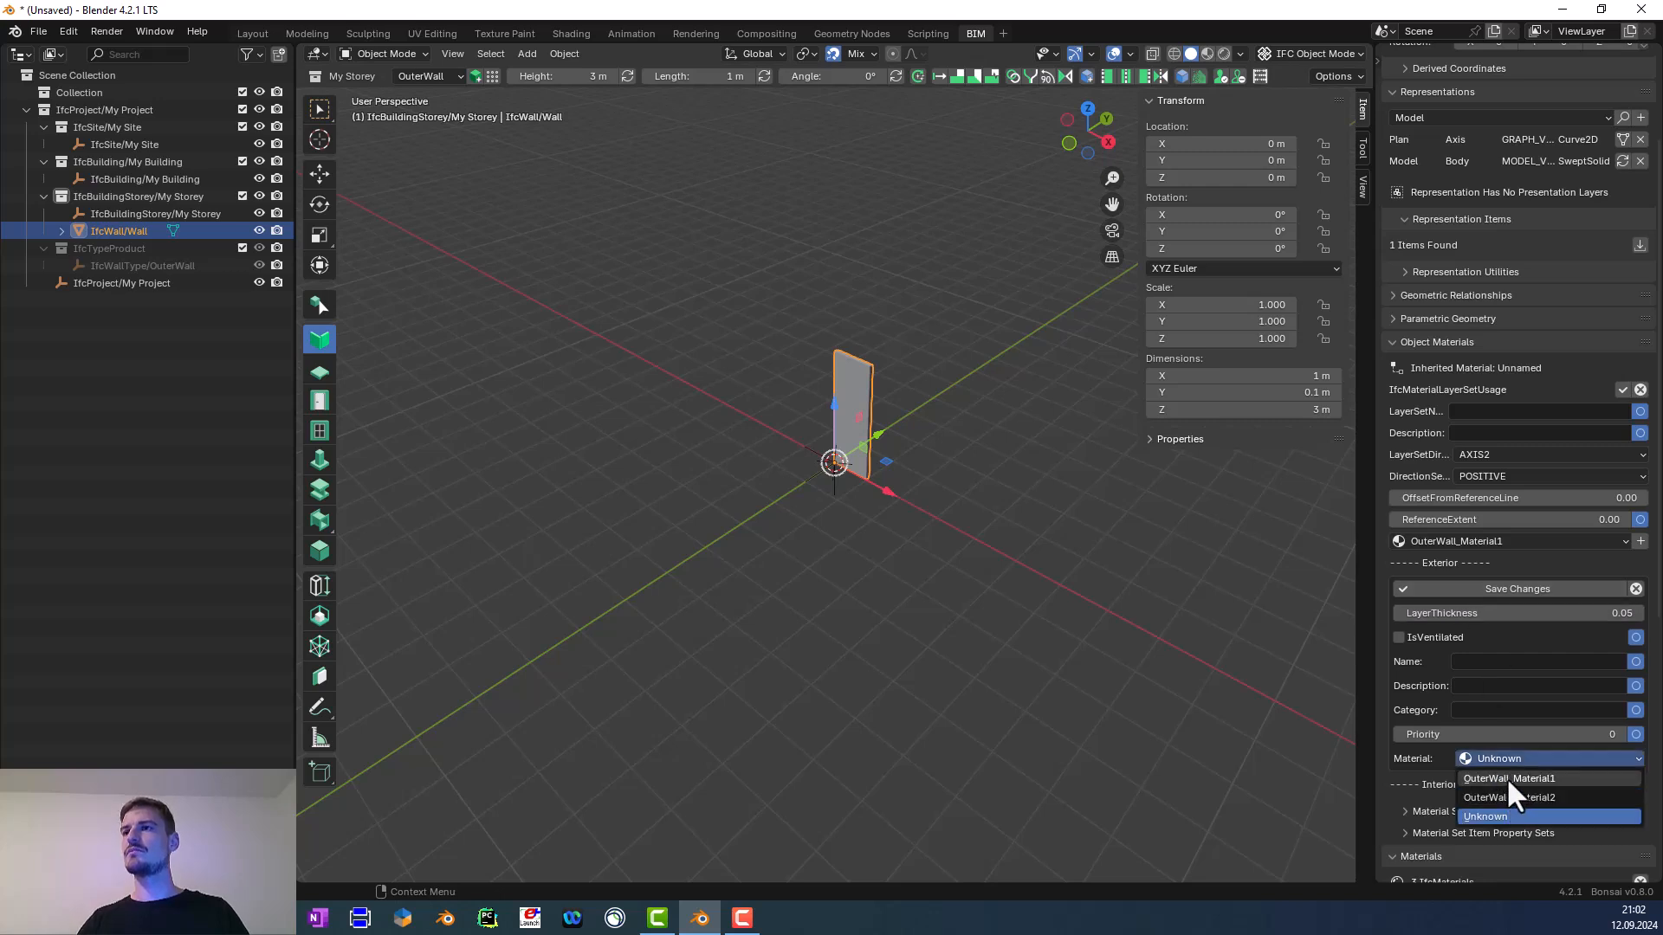
click(1505, 776)
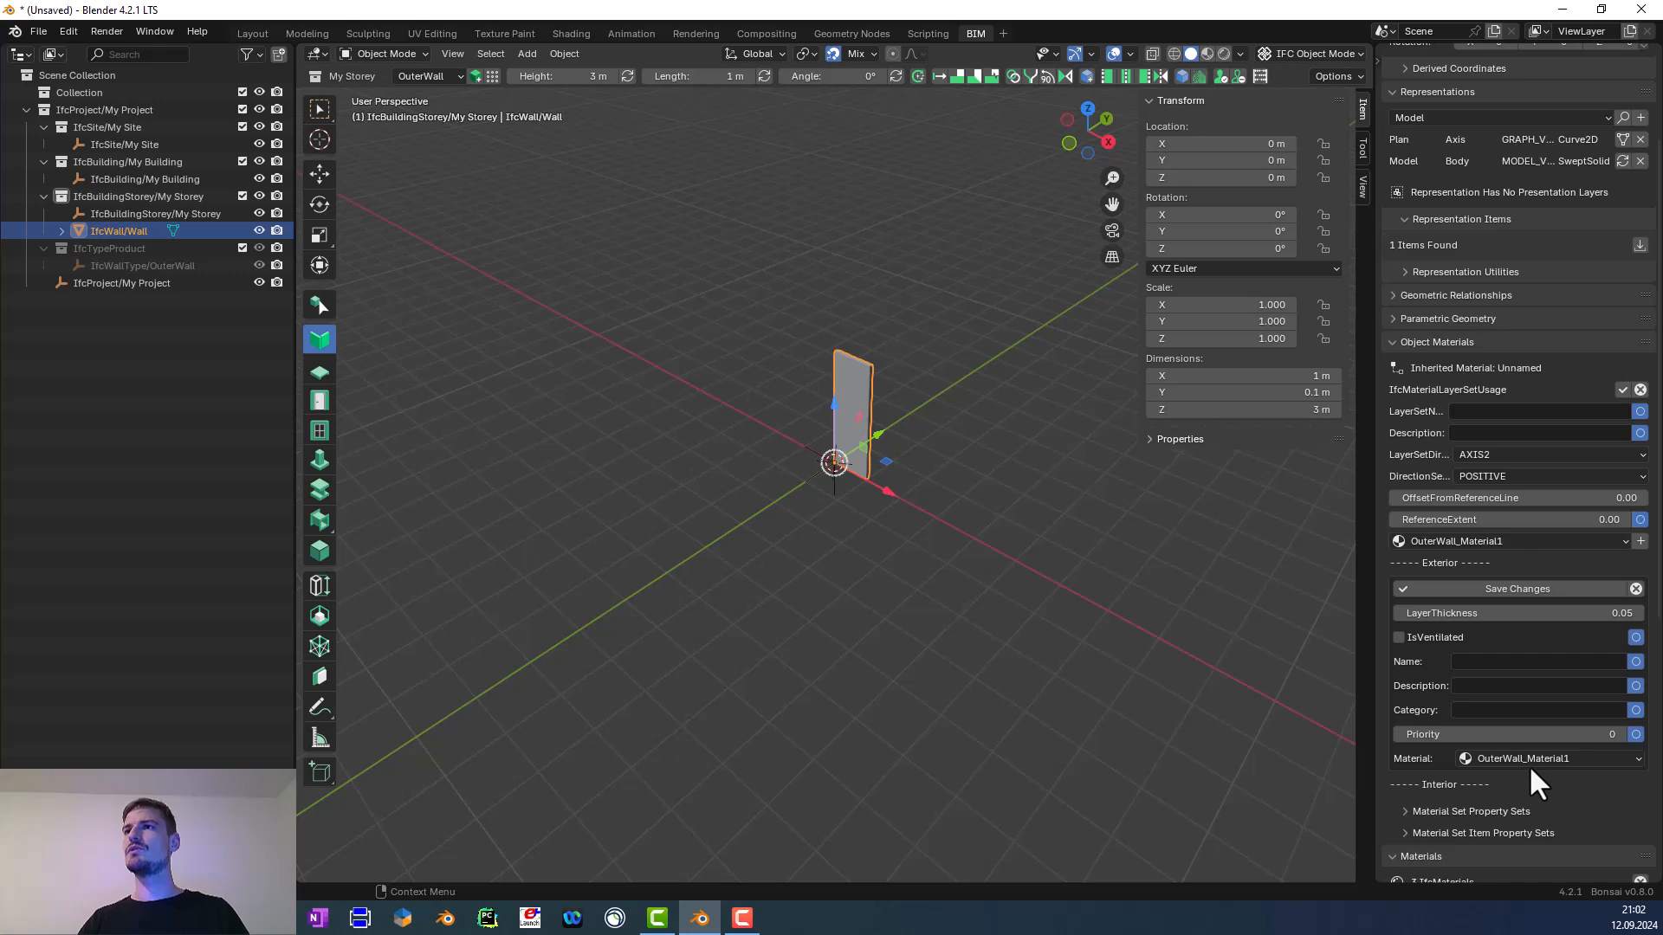
click(1498, 588)
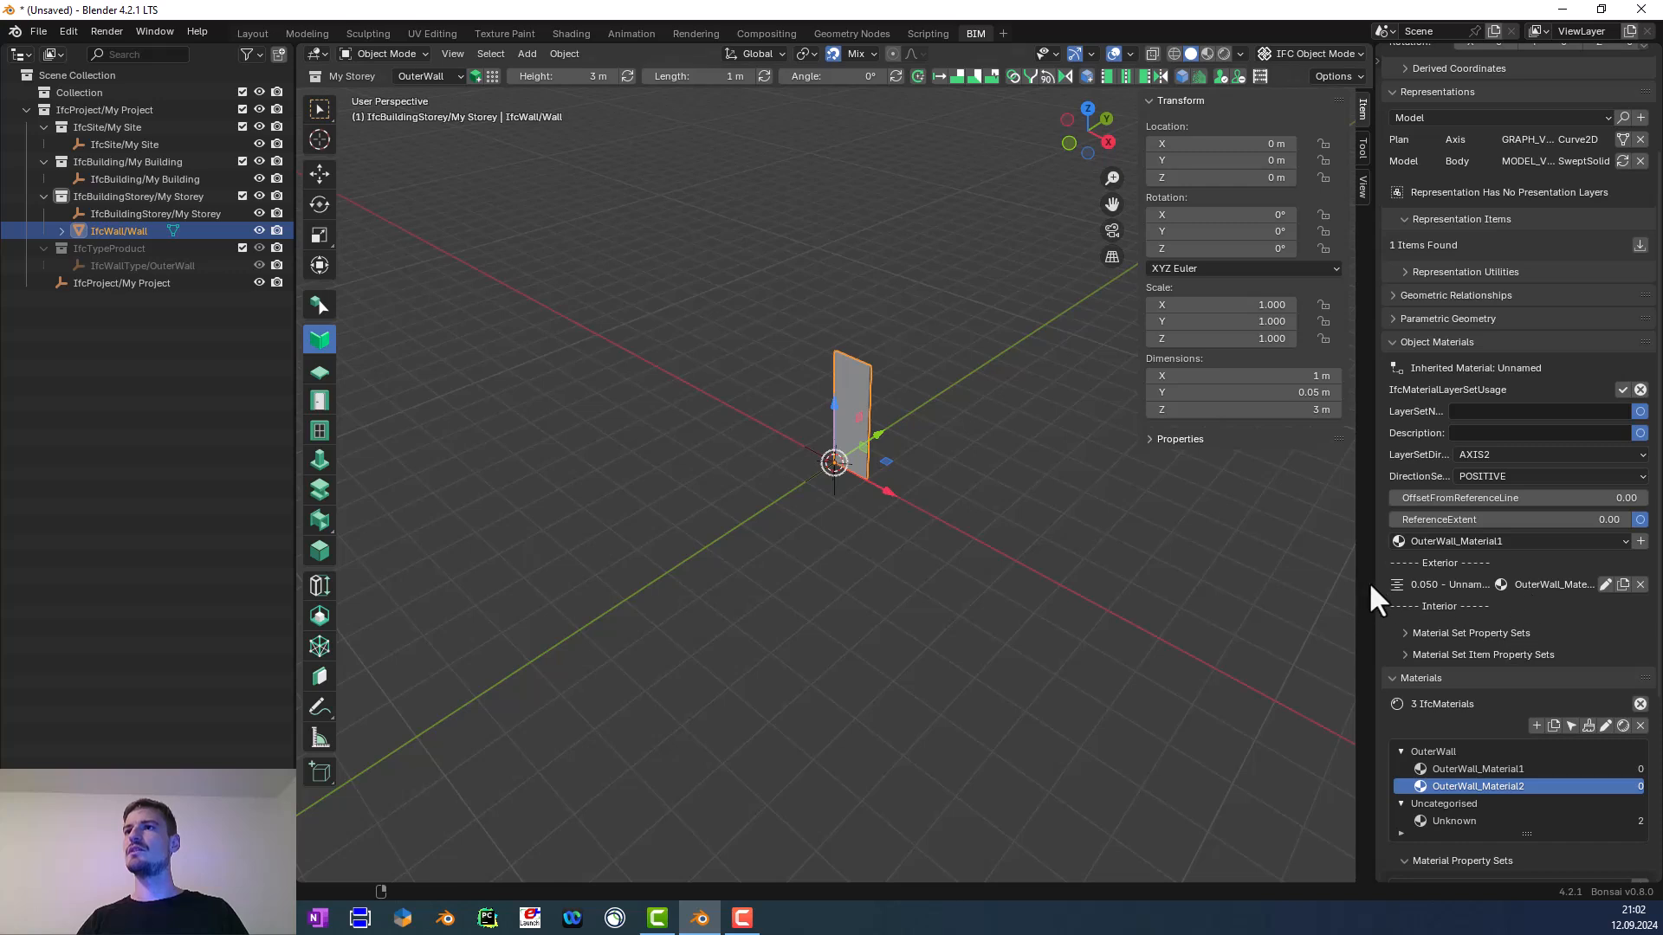
Widen the properties area and name the OuterWall_Material1 layer exterior, saving the change
drag(1366, 582, 1167, 582)
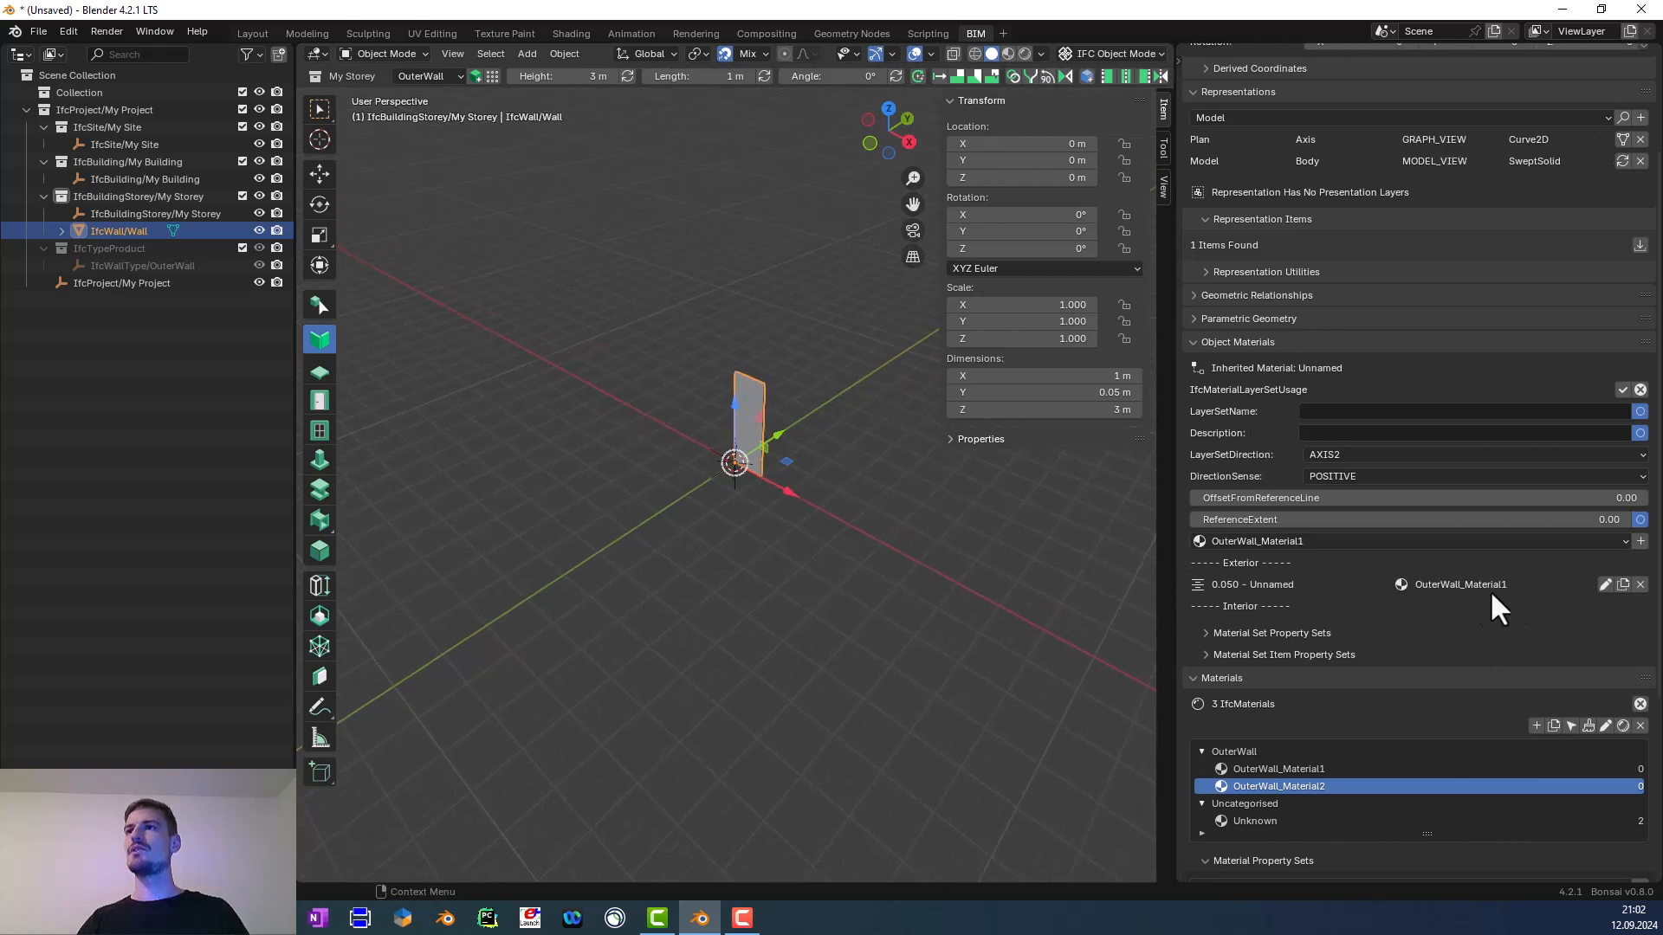
click(1604, 584)
click(1317, 661)
text(exterior)
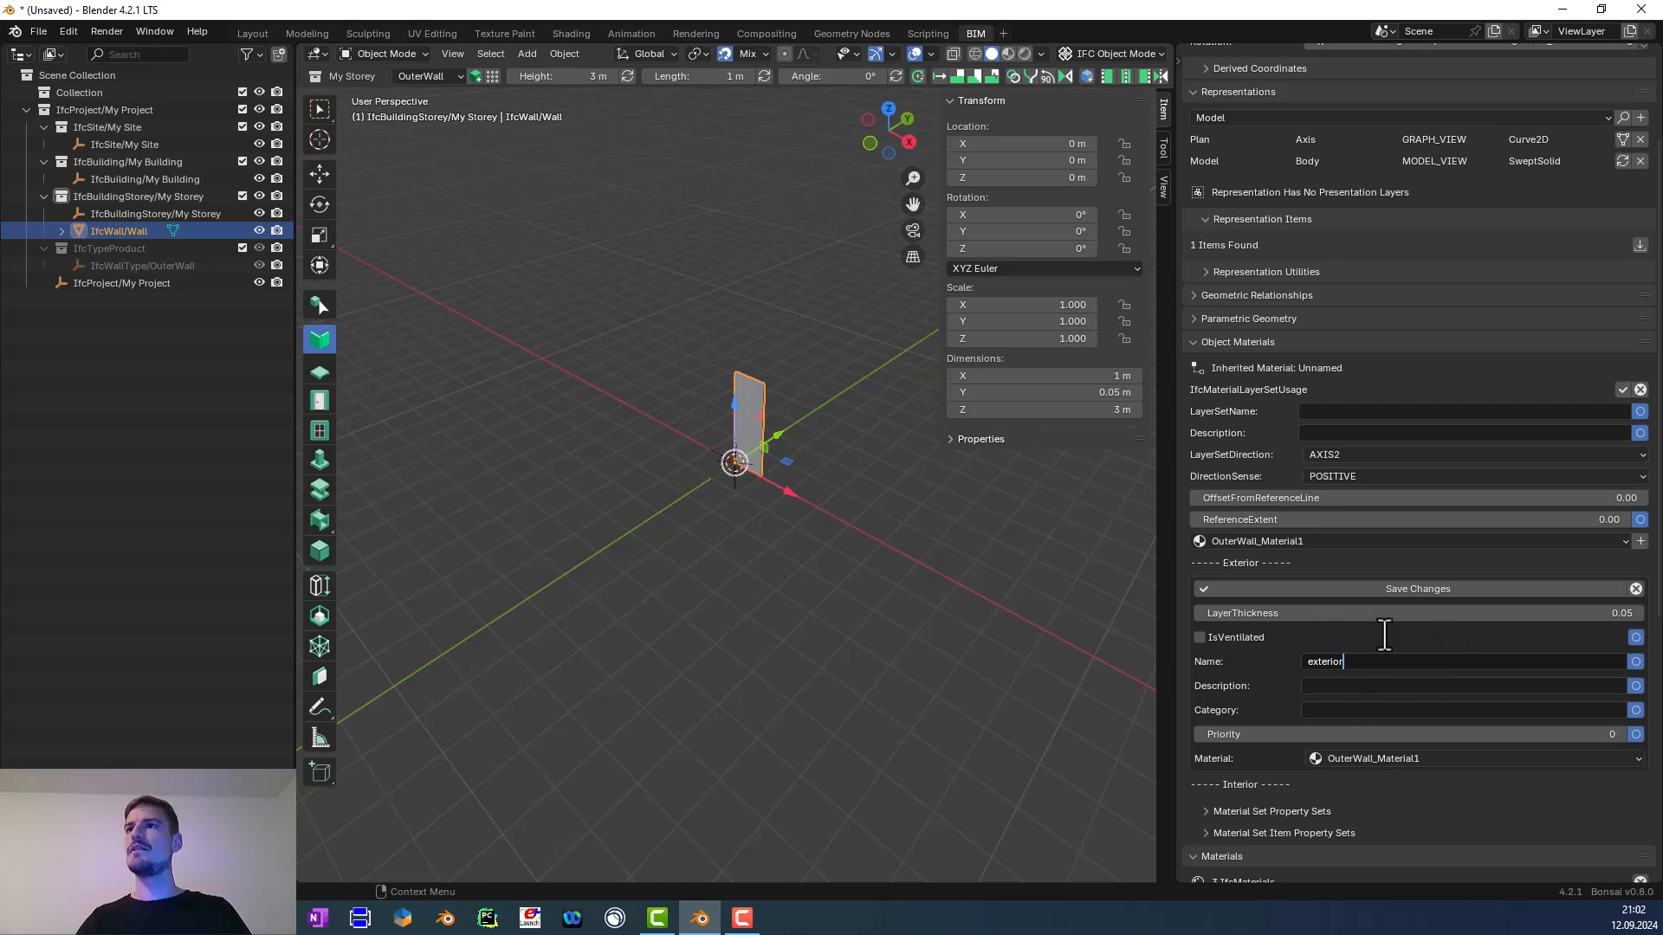
click(1370, 586)
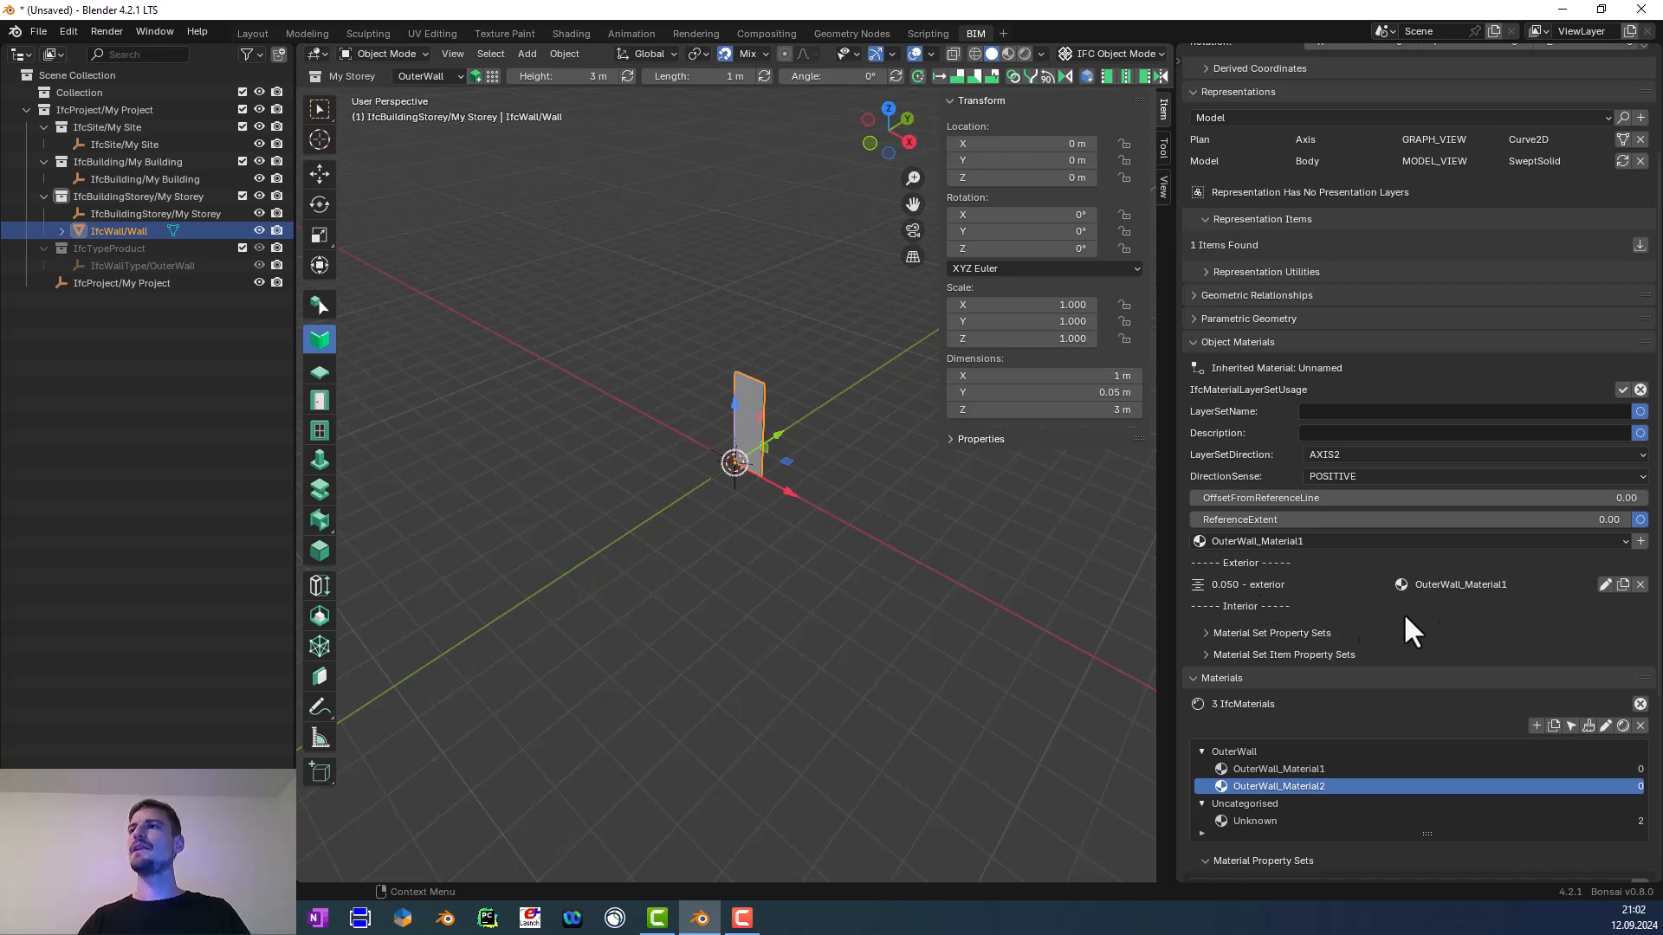
Add a second layer with OuterWall_Material2 to the wall's material layer set
click(1630, 539)
click(1286, 605)
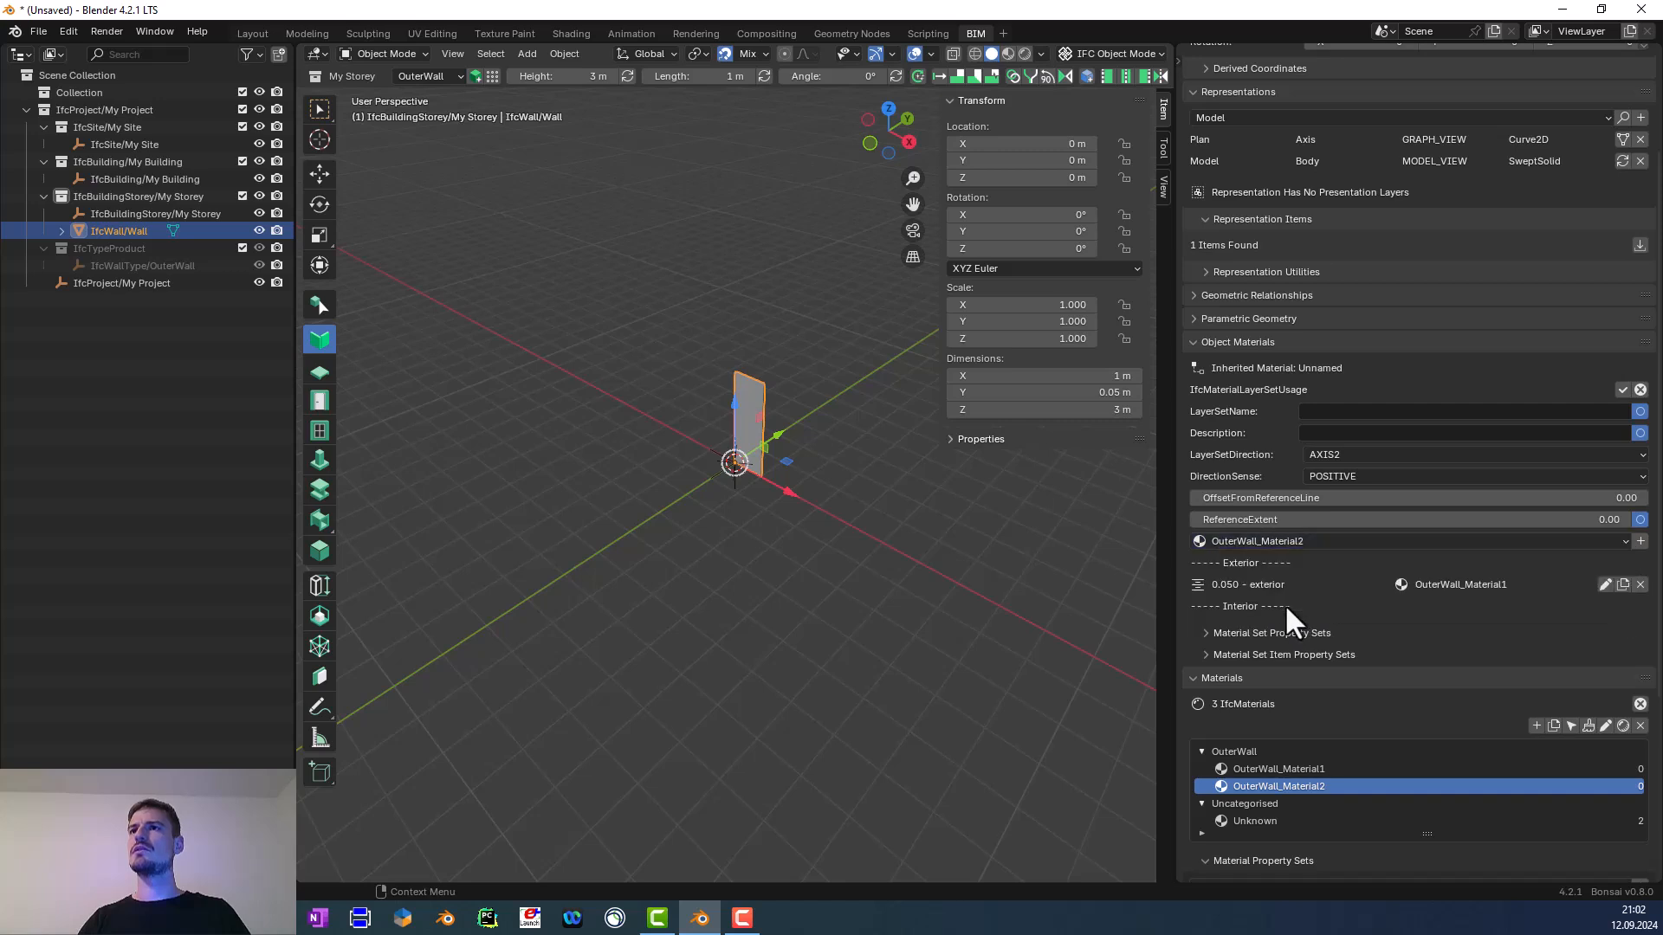
click(1640, 542)
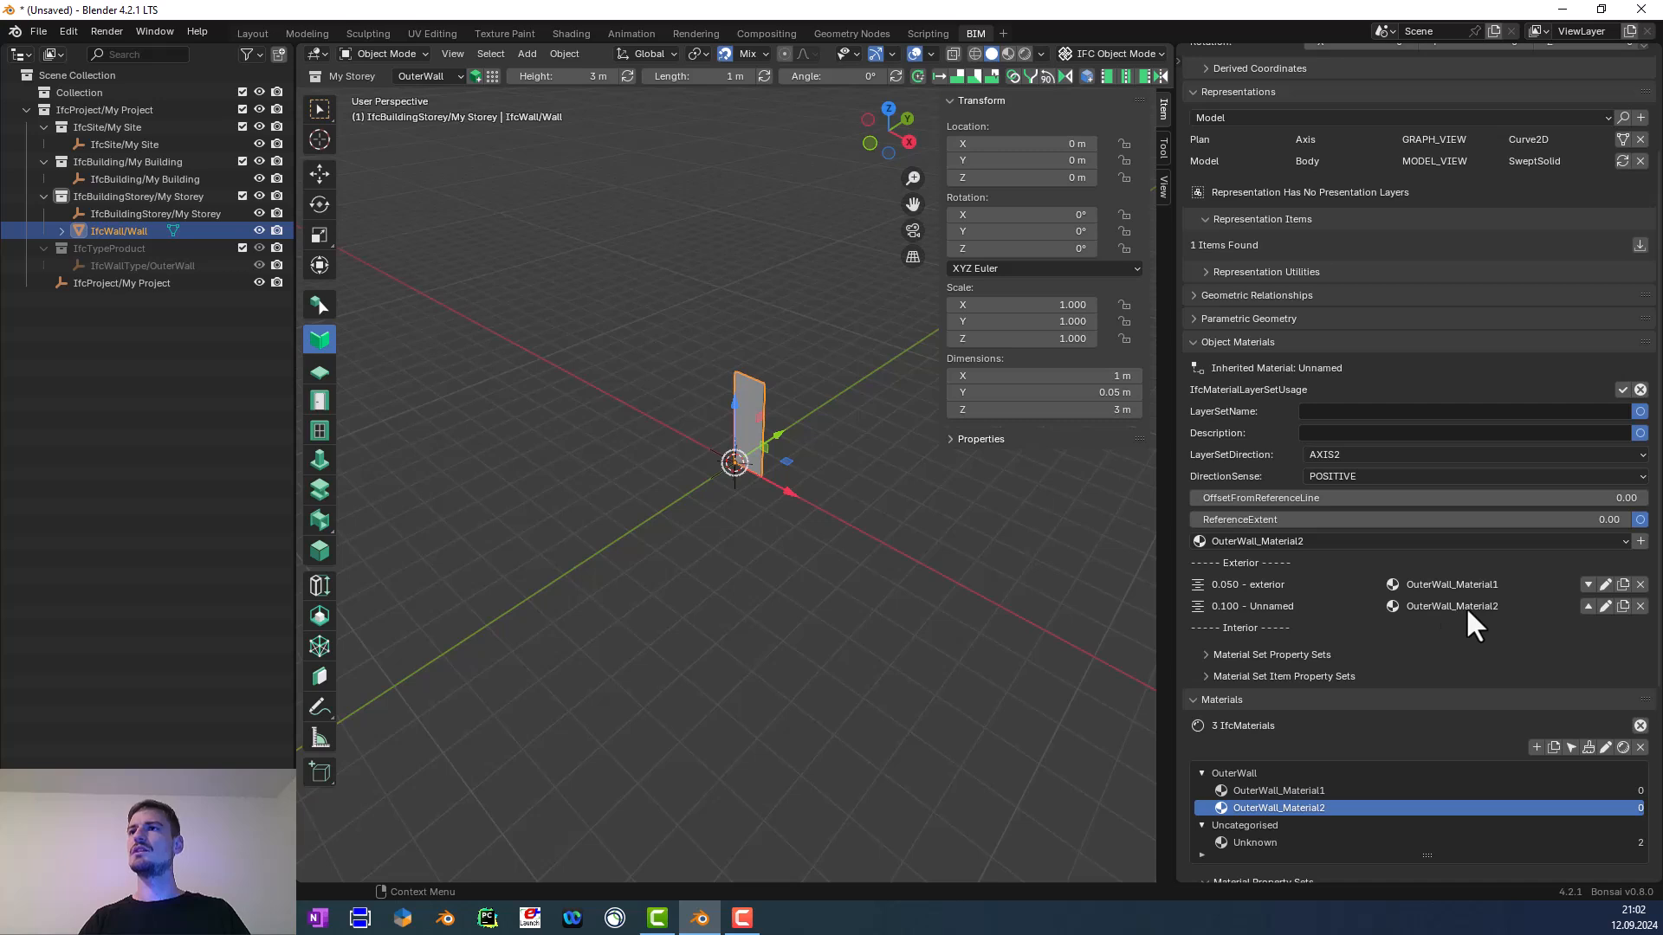
Set the thickness of the OuterWall_Material2 layer to 0.2 and save the layer
click(1604, 601)
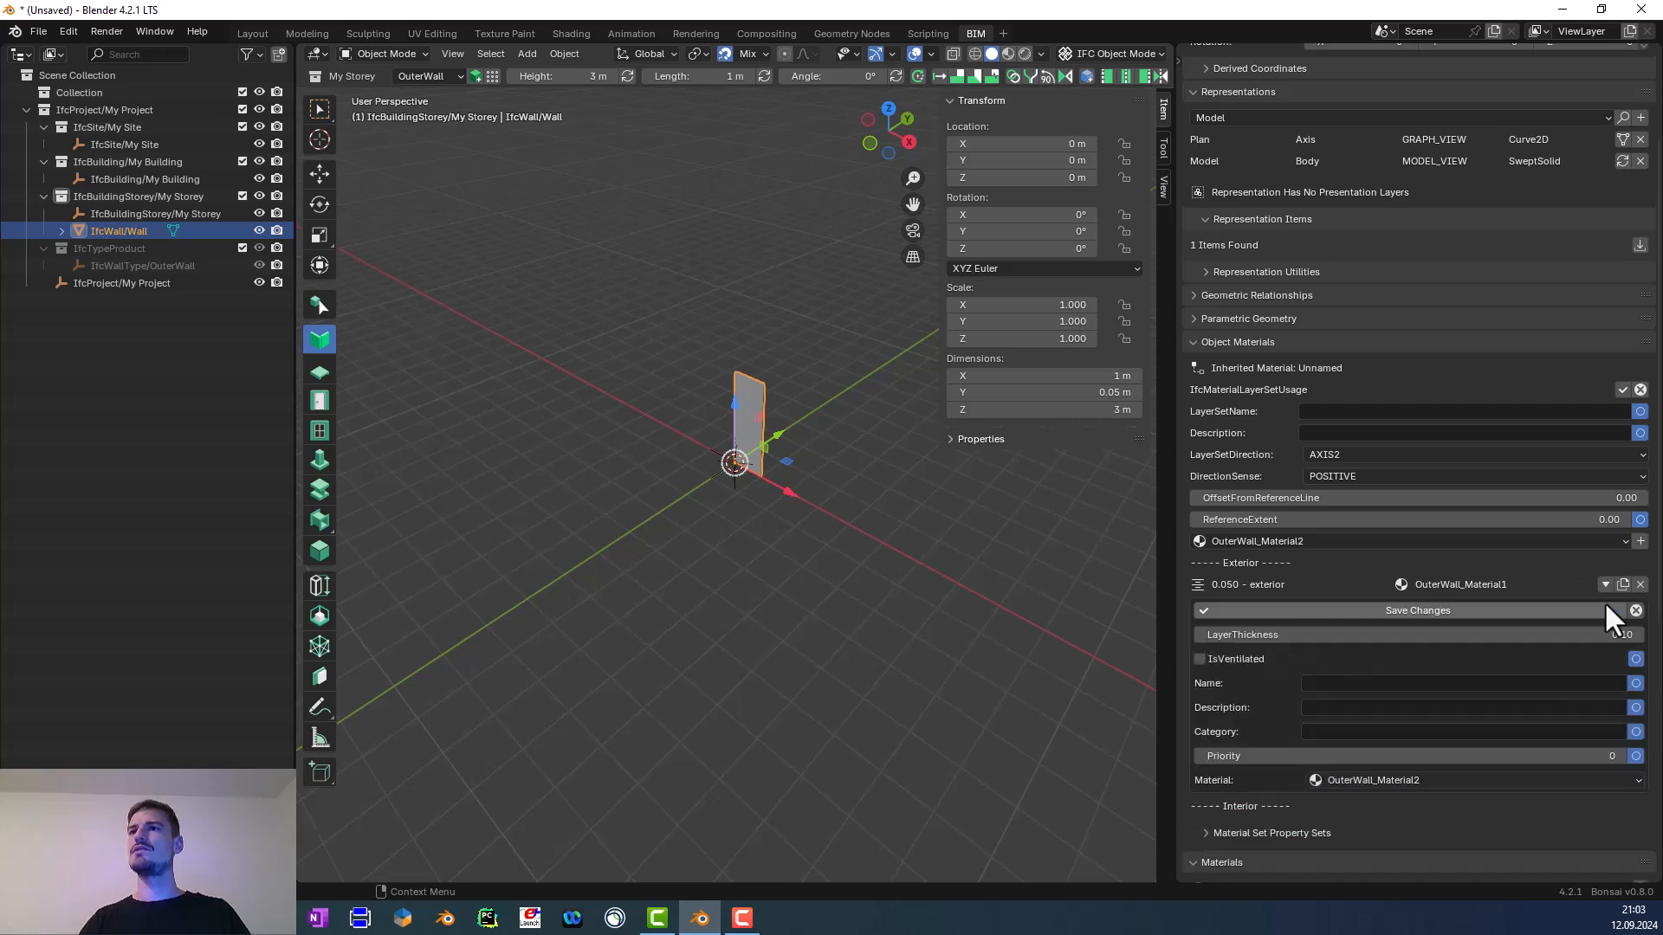
click(1593, 635)
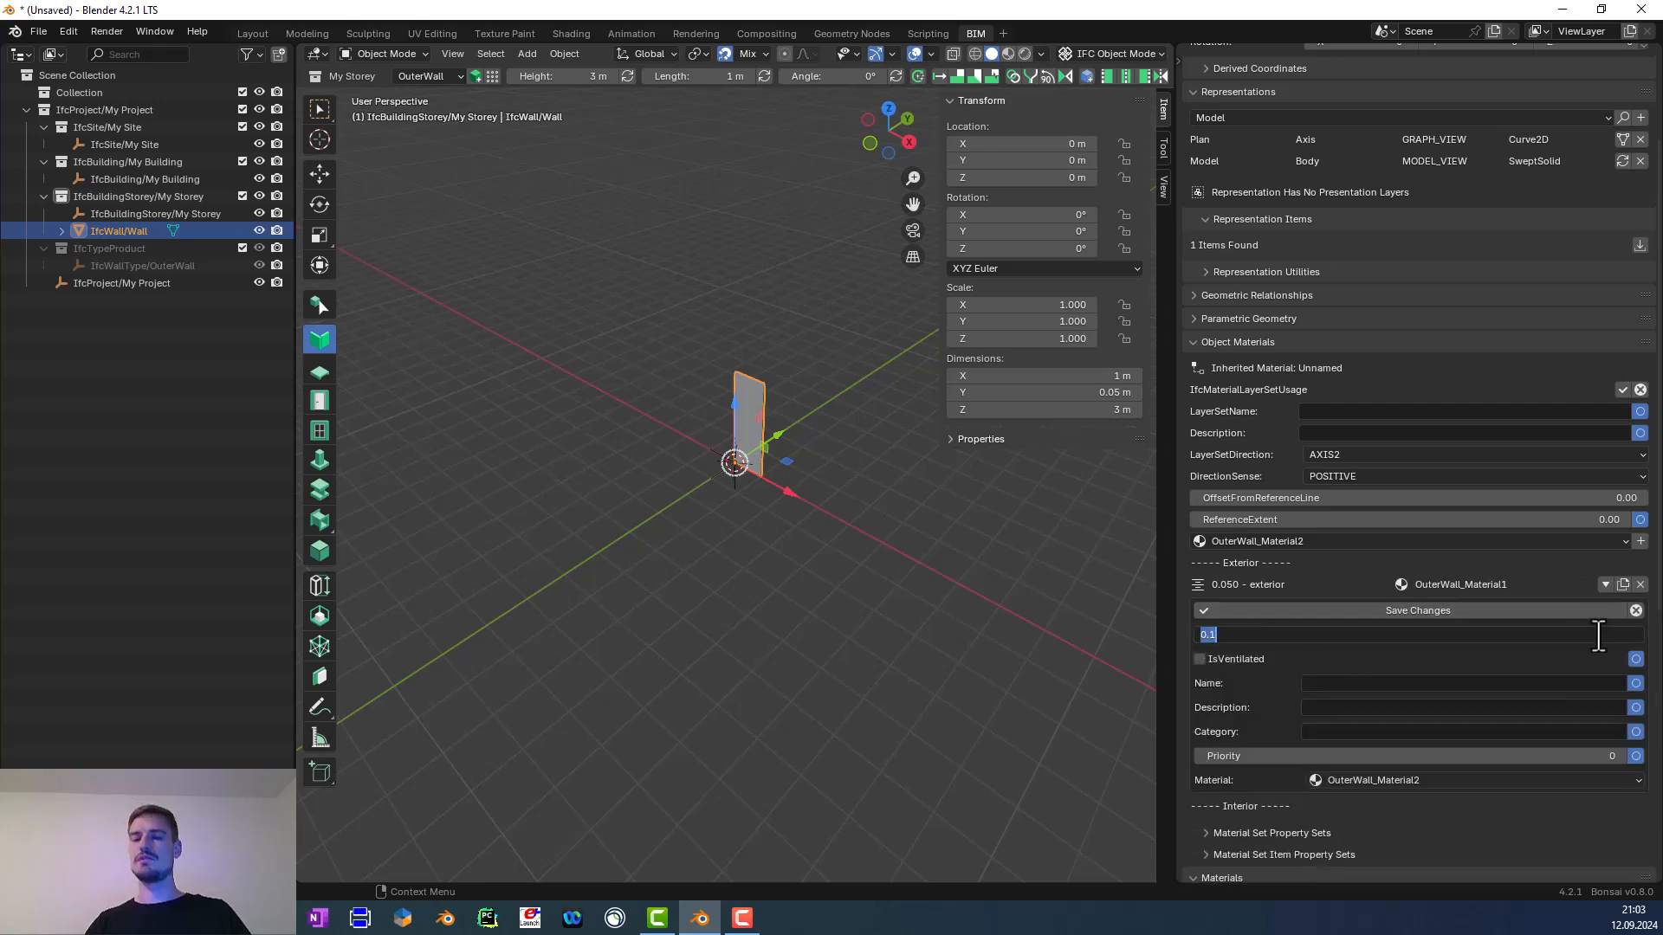
text(0)
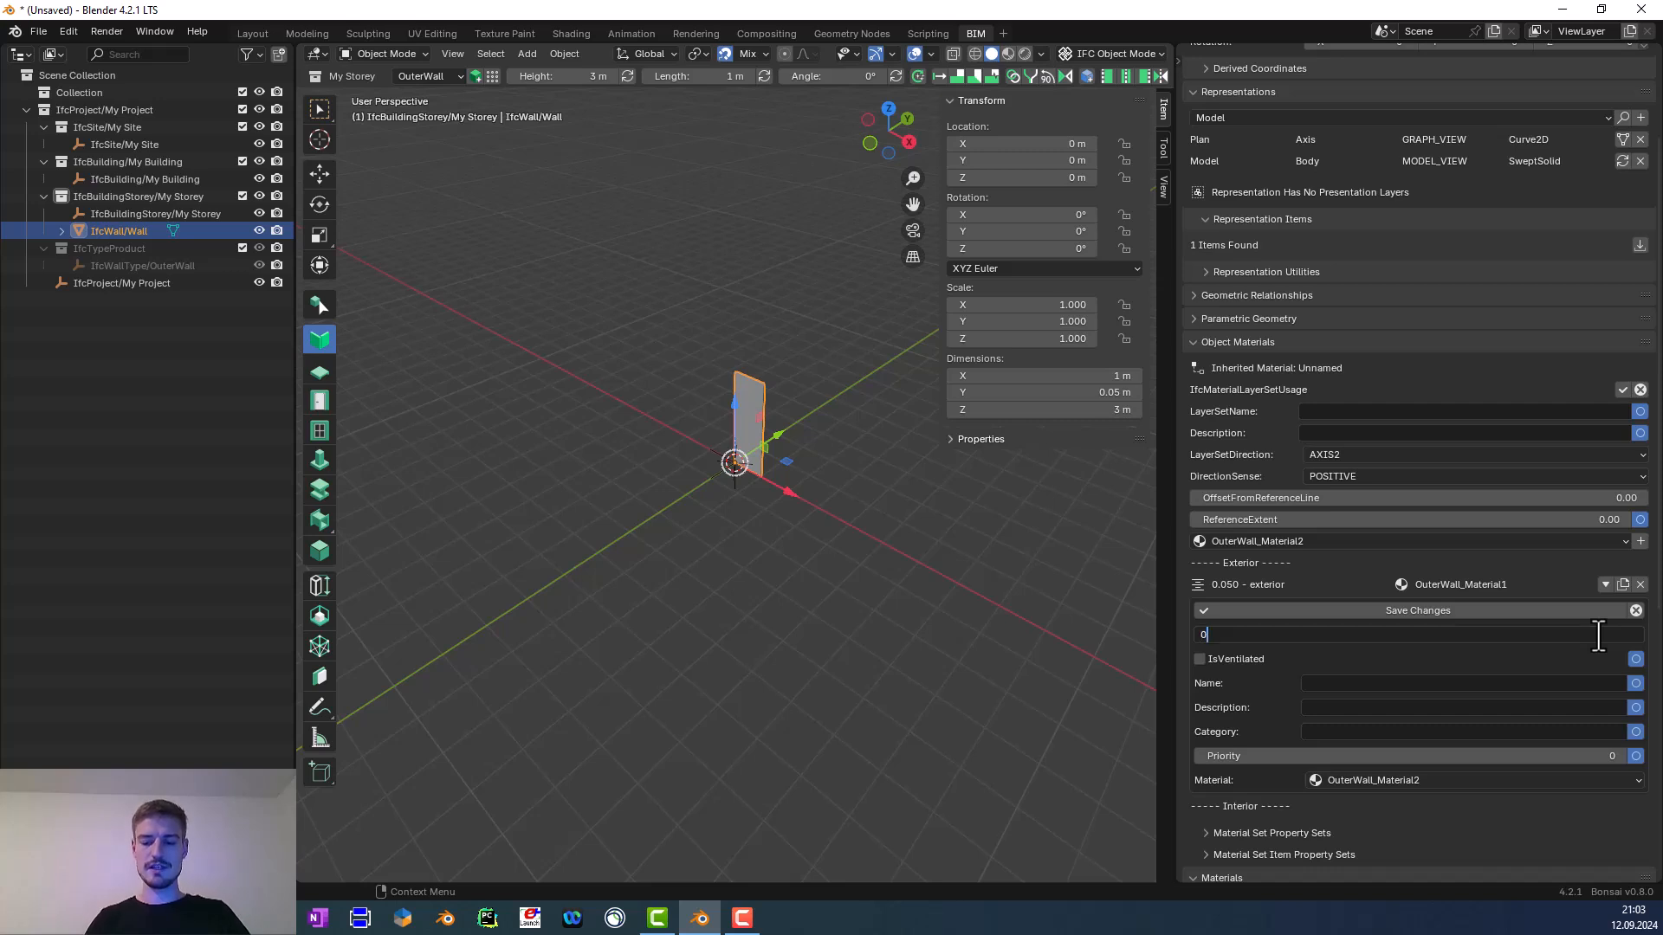
text(.2)
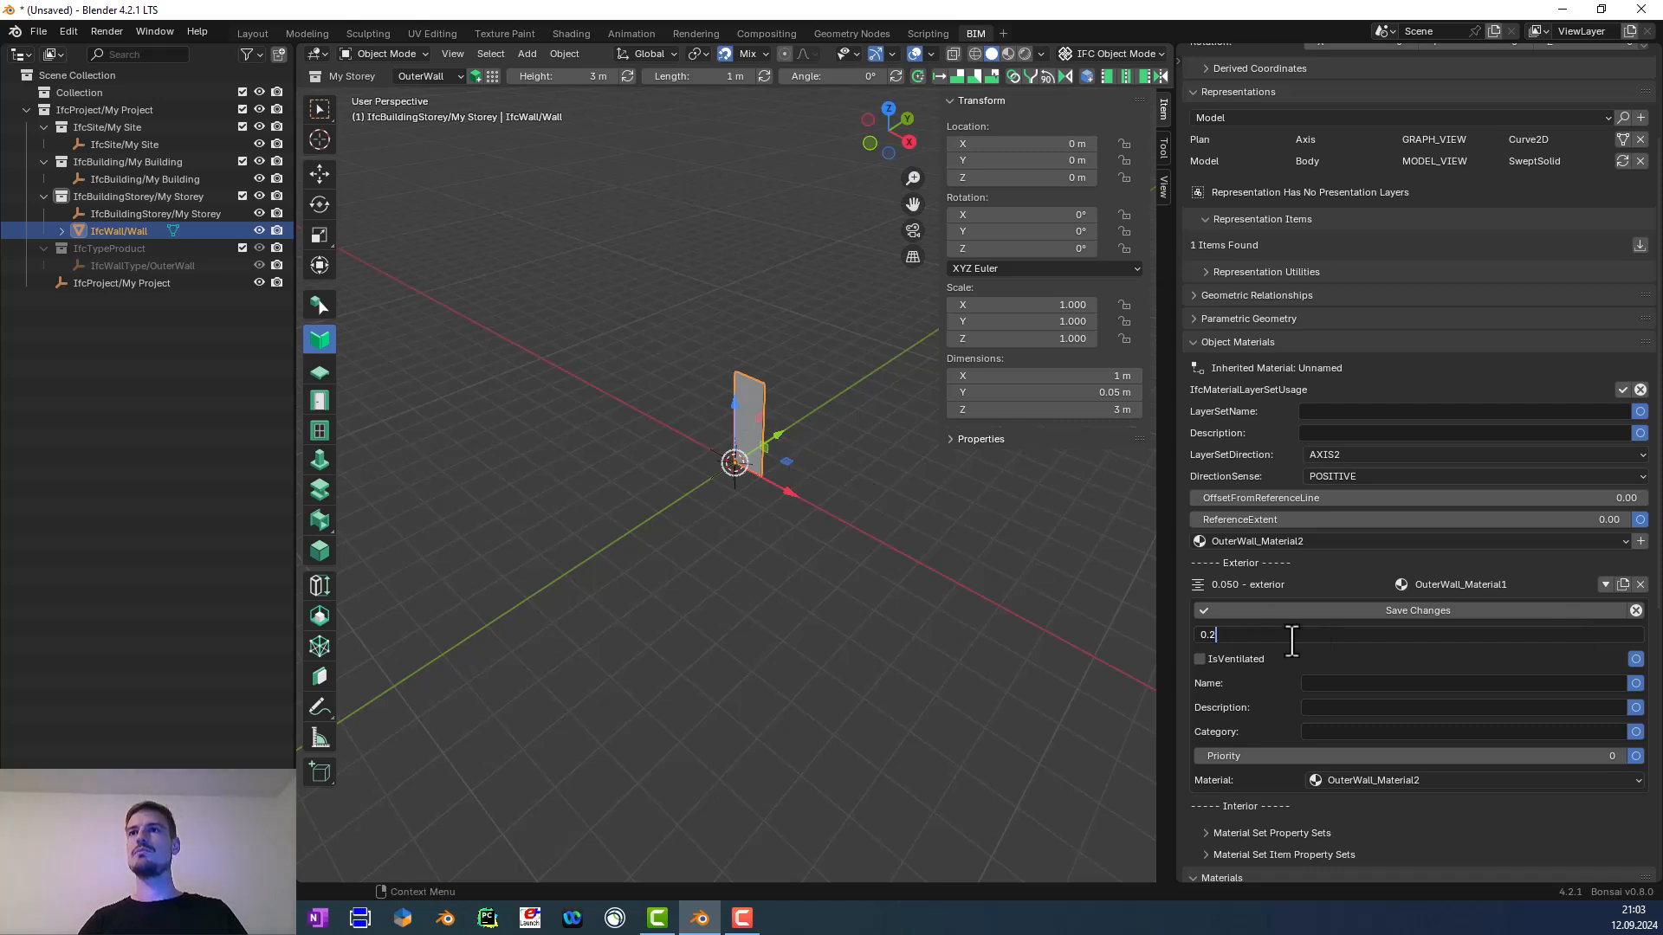
key(Return)
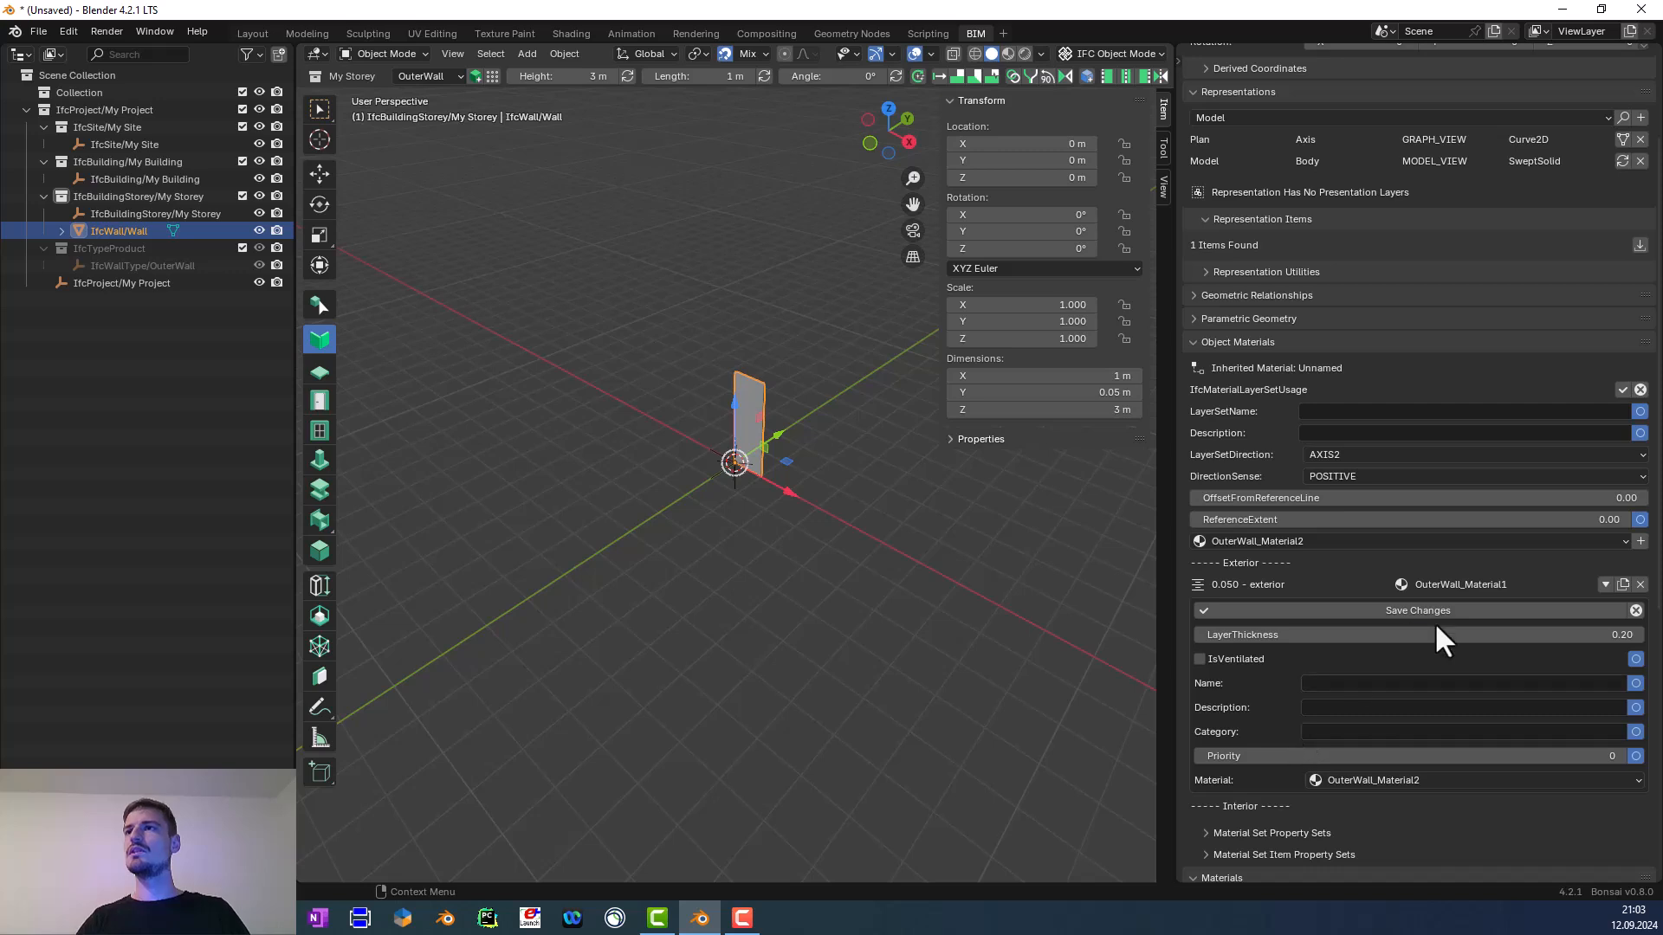
click(1395, 610)
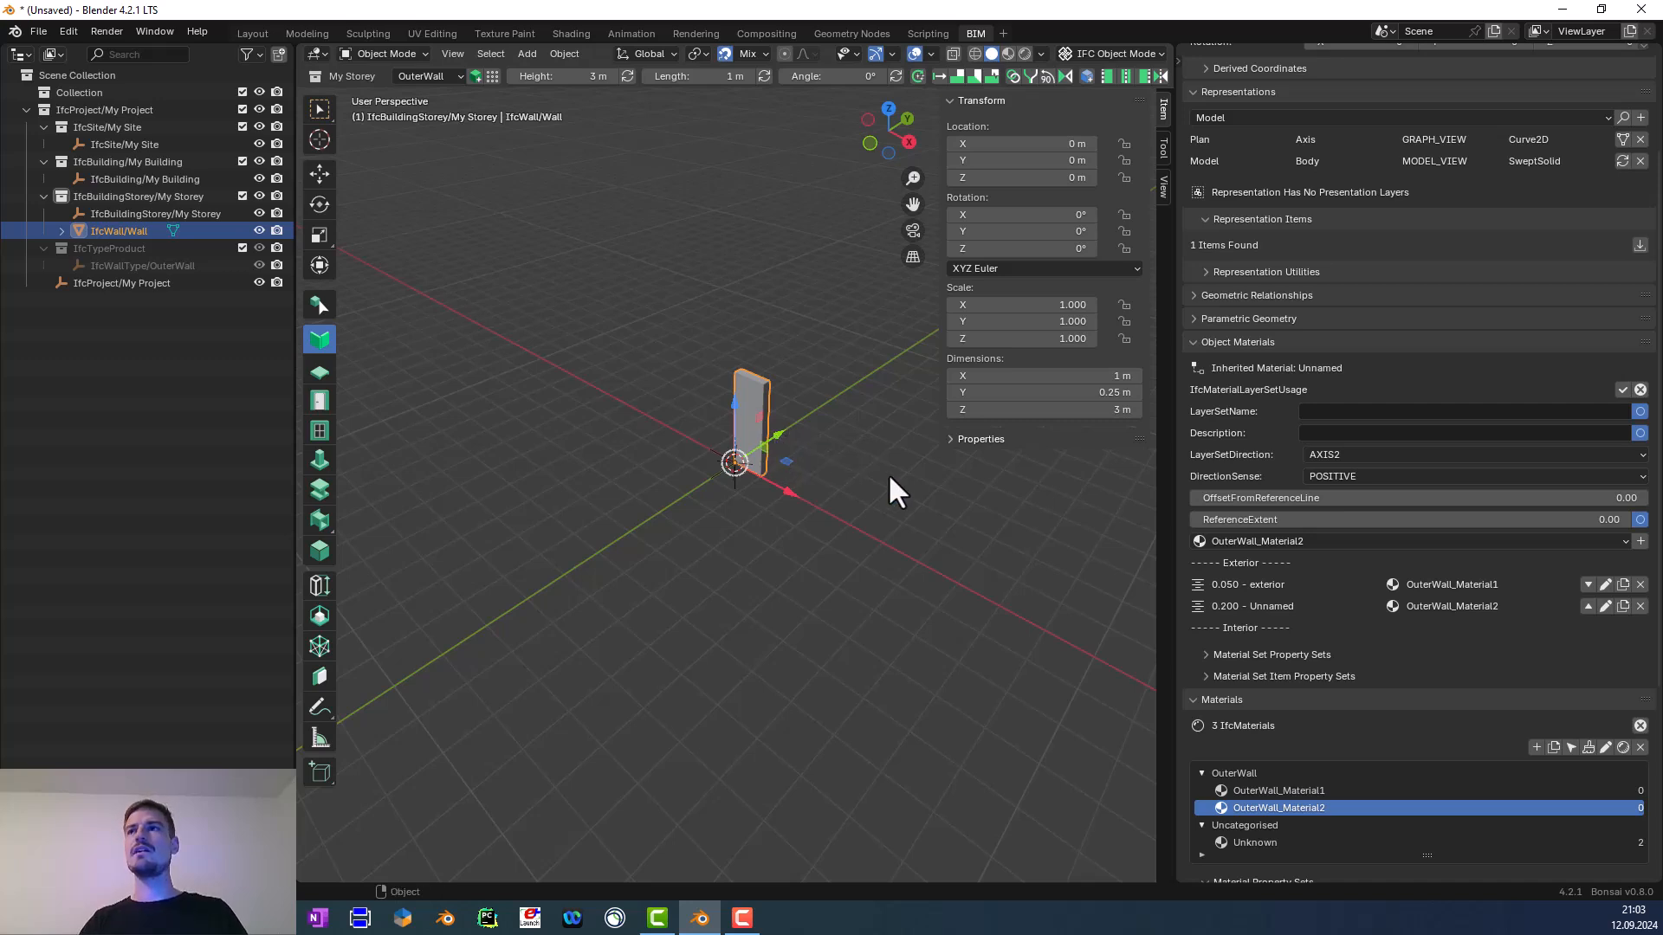
Name the OuterWall_Material2 layer interior and save the change
click(1605, 605)
click(1324, 683)
text(interior)
click(1358, 608)
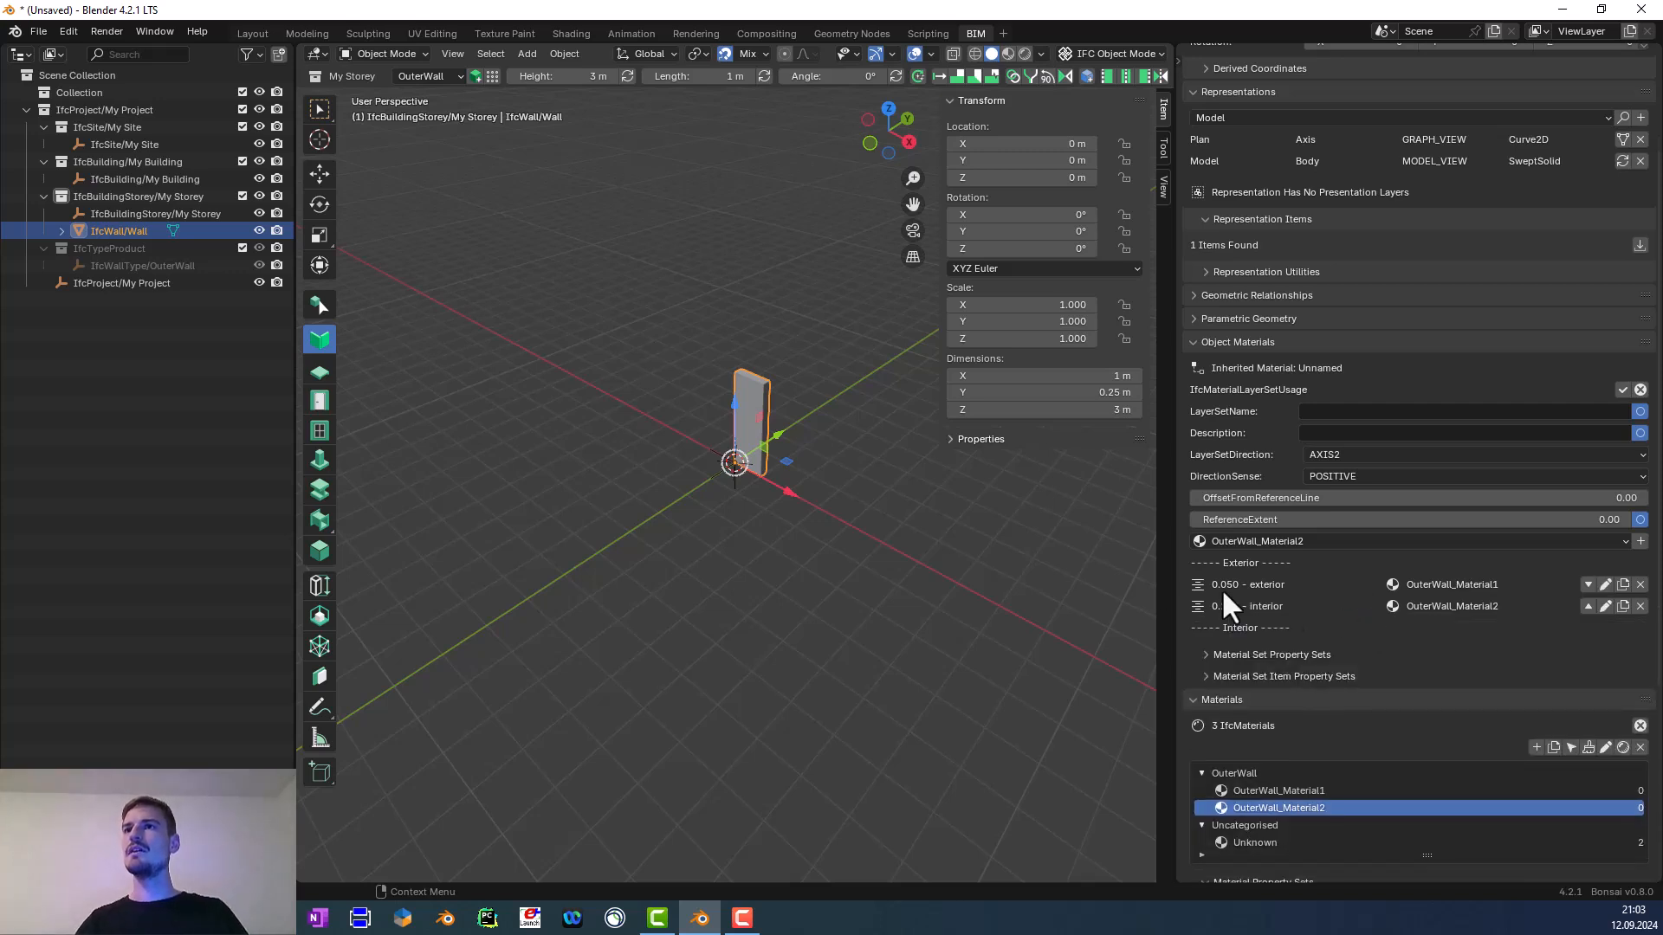
Deselect the wall and examine the Wall tool's available types and the Slab, Door and Window tool settings
click(1048, 567)
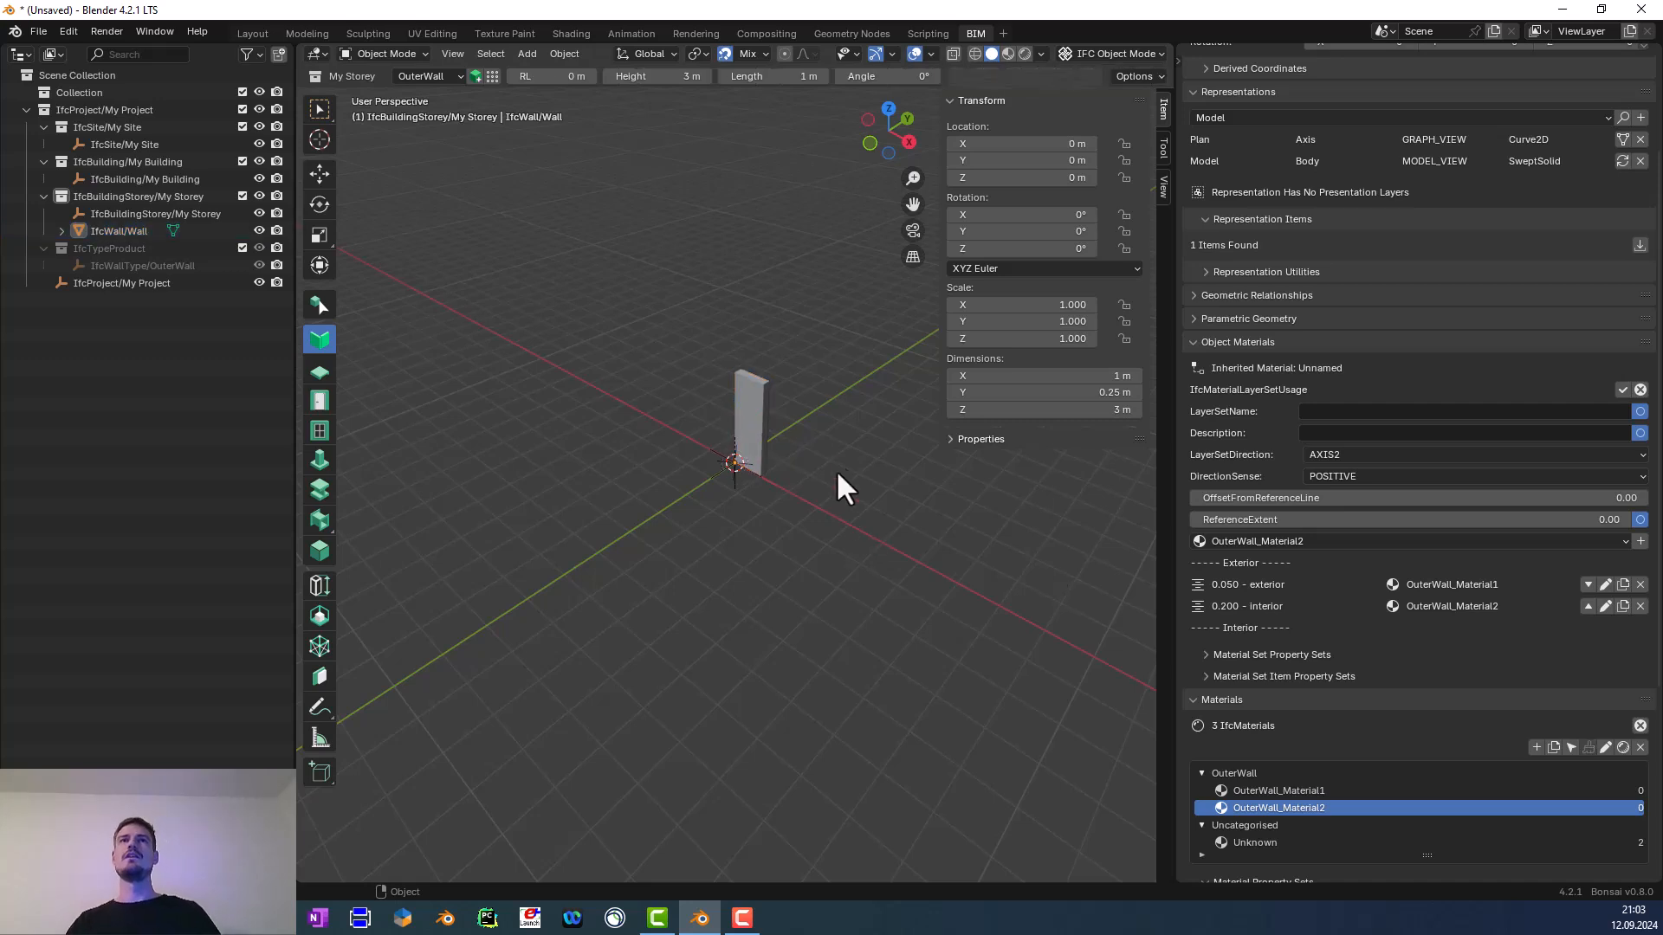
click(320, 342)
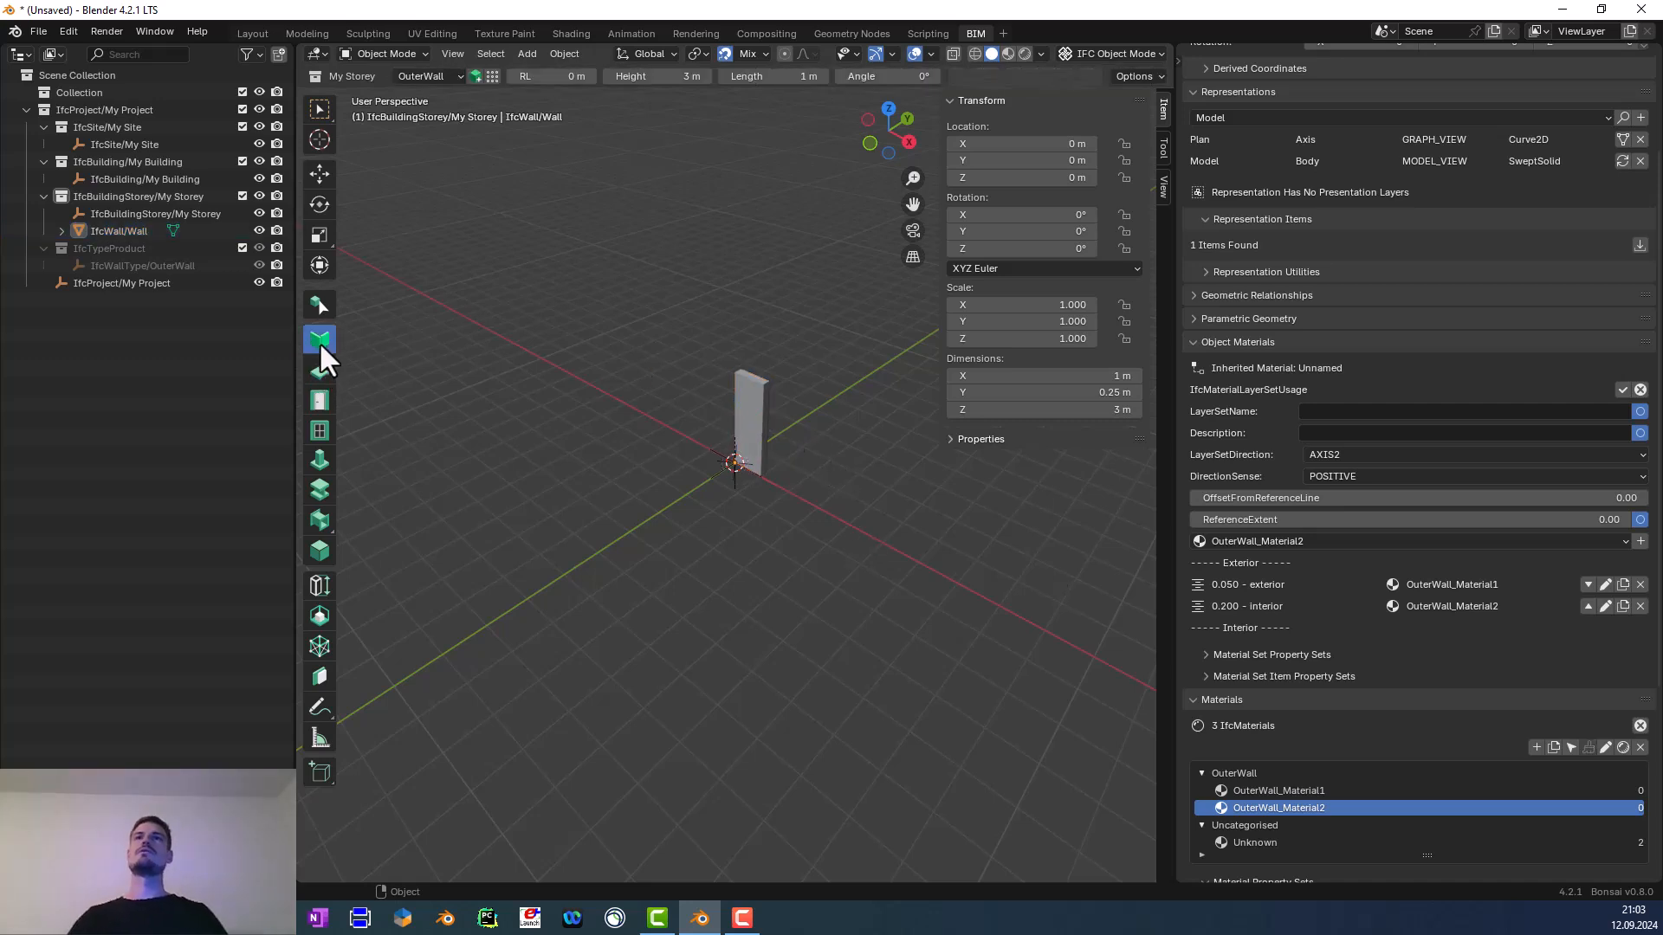
click(1162, 143)
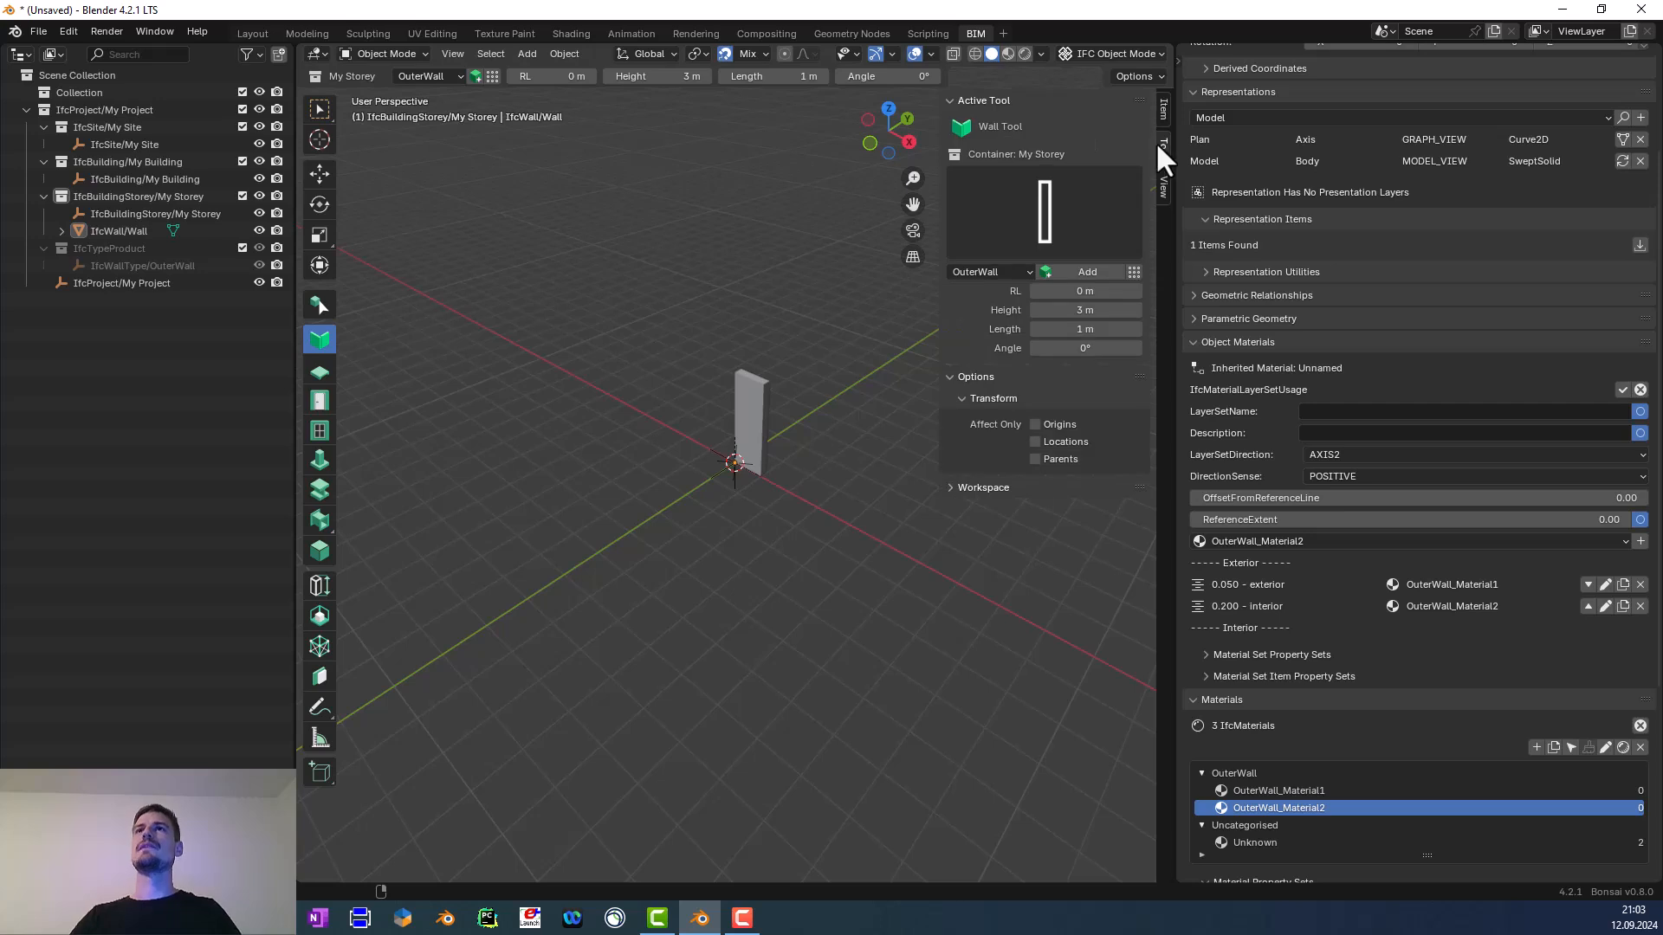
click(1010, 271)
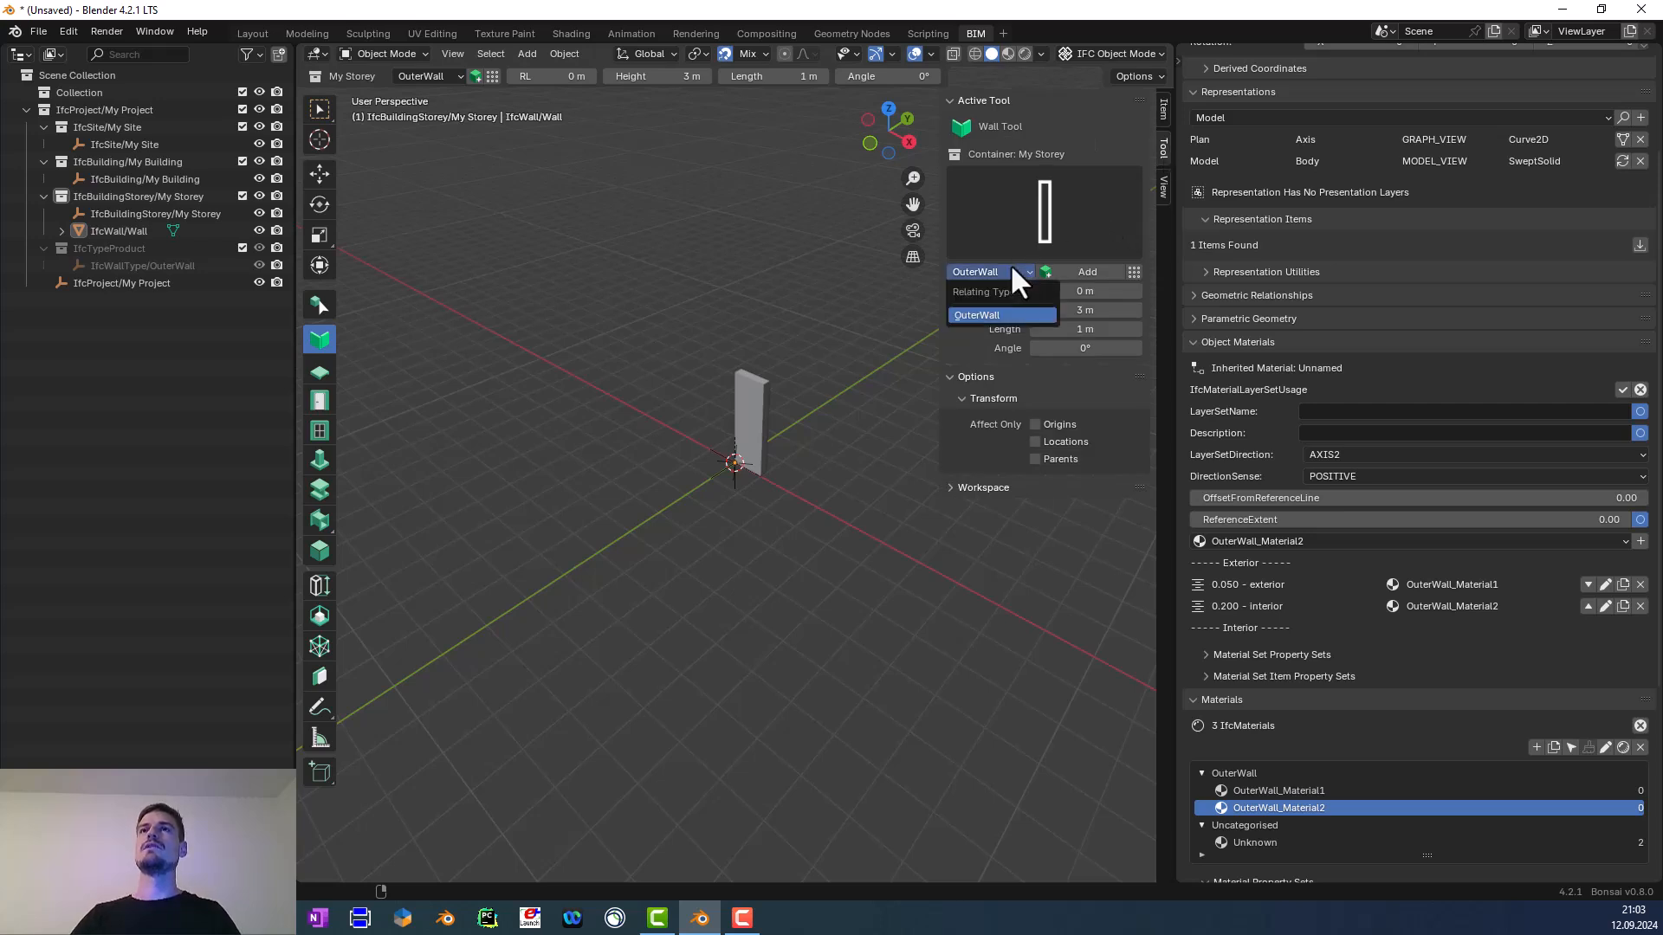
key(Escape)
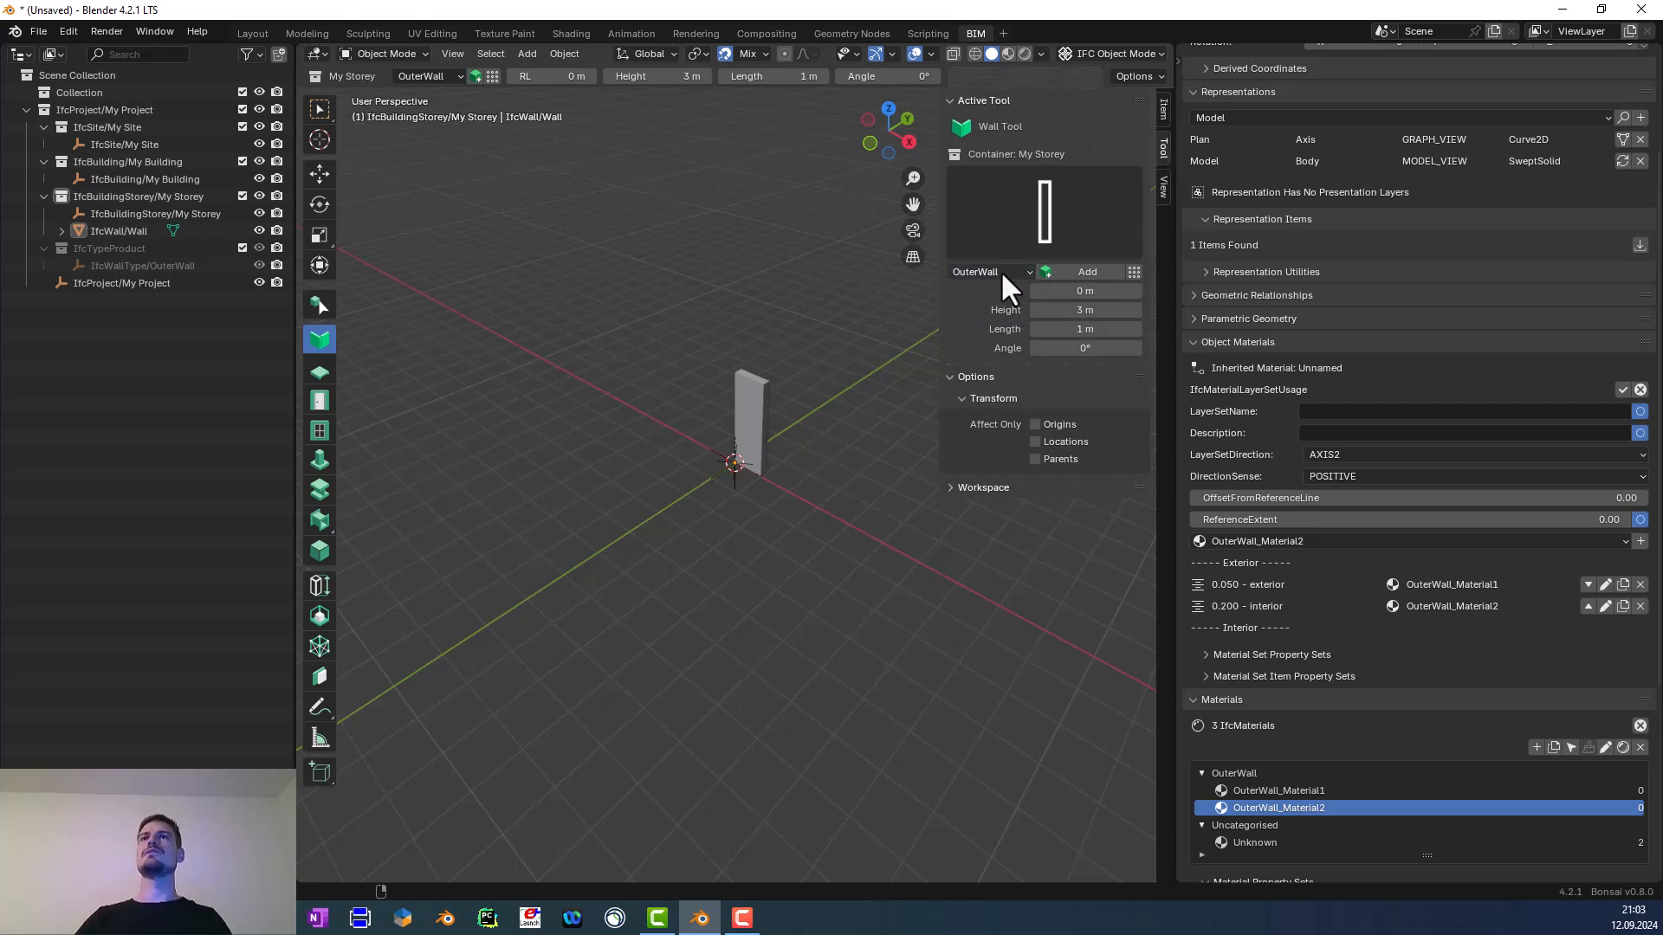
click(319, 372)
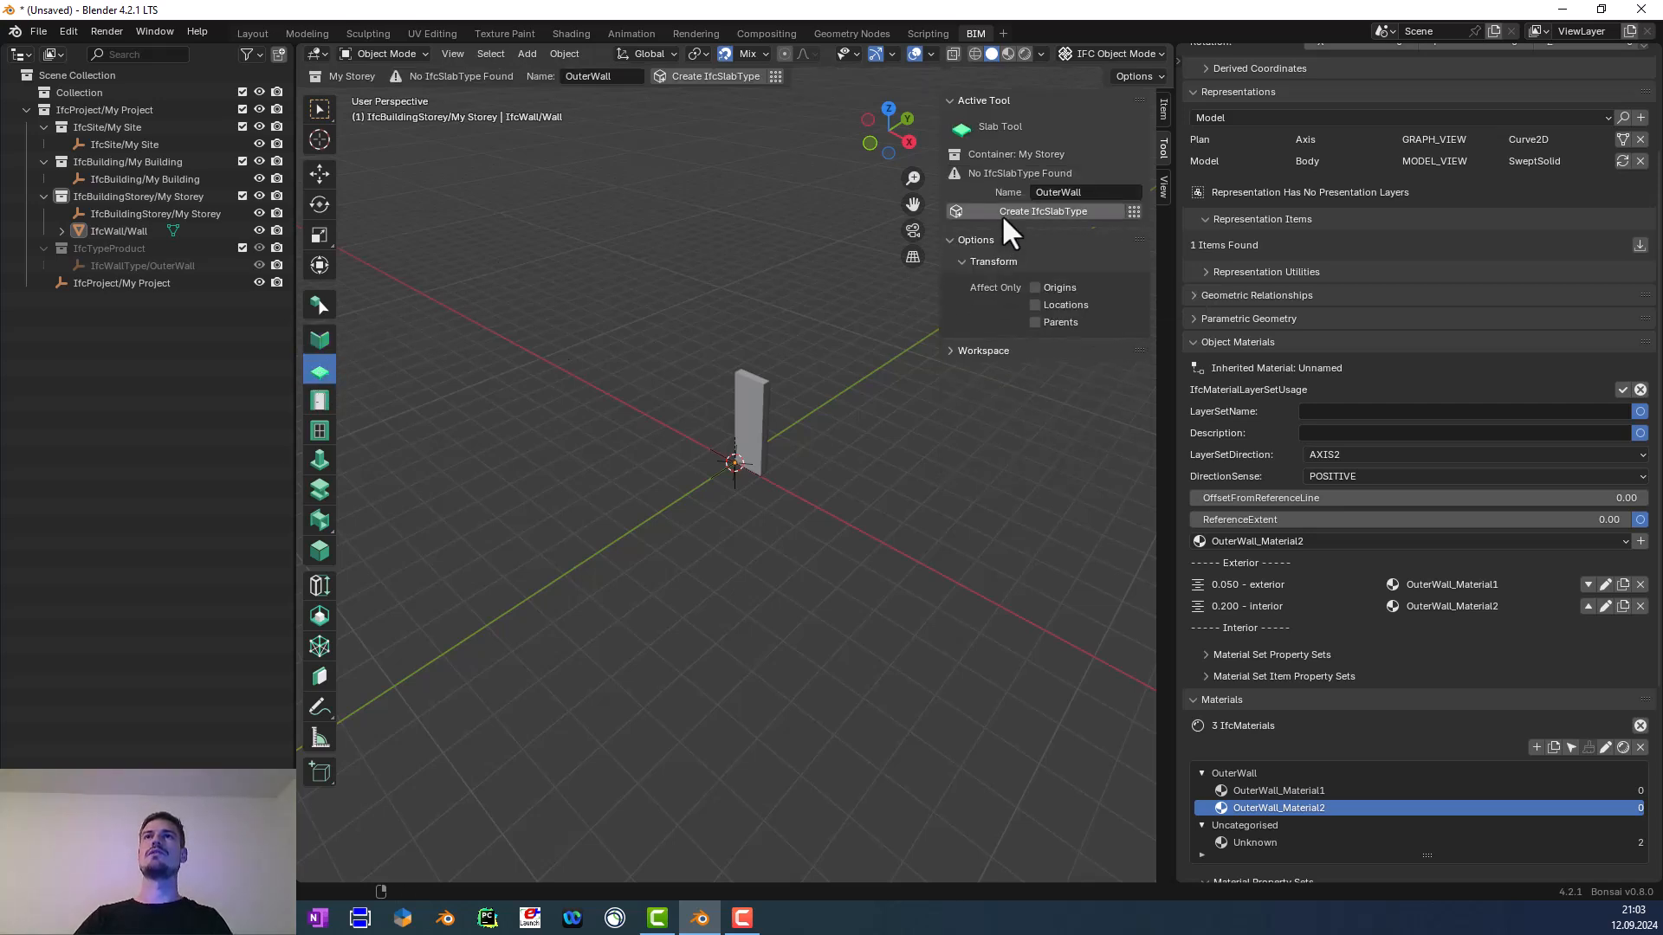
click(320, 400)
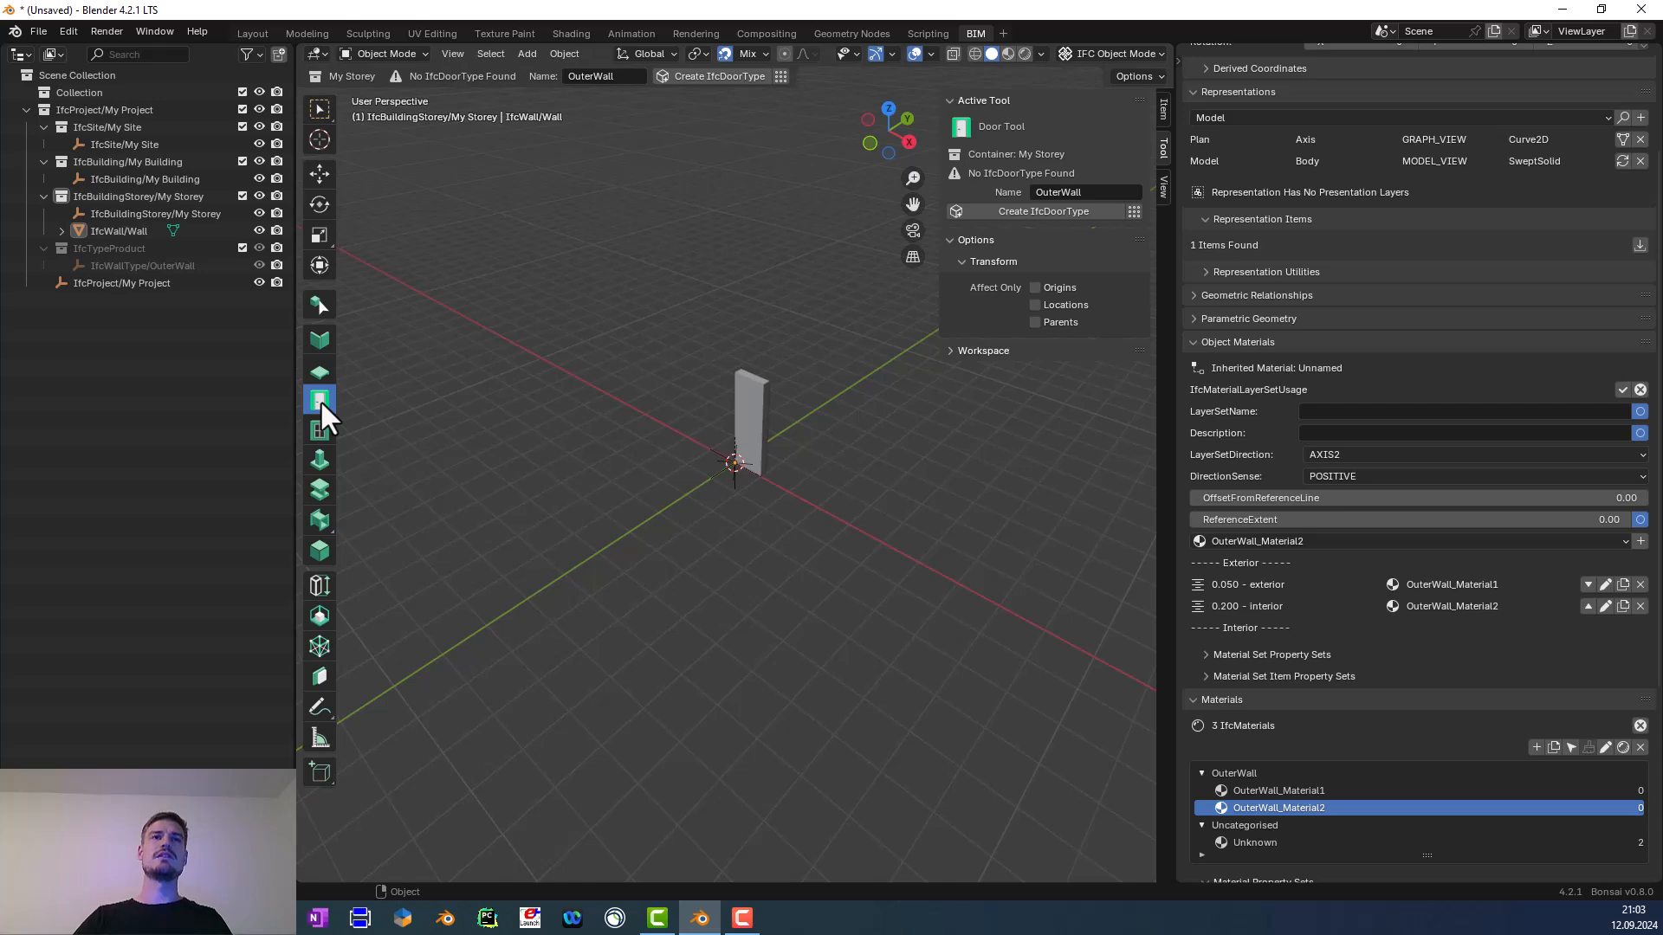
click(319, 431)
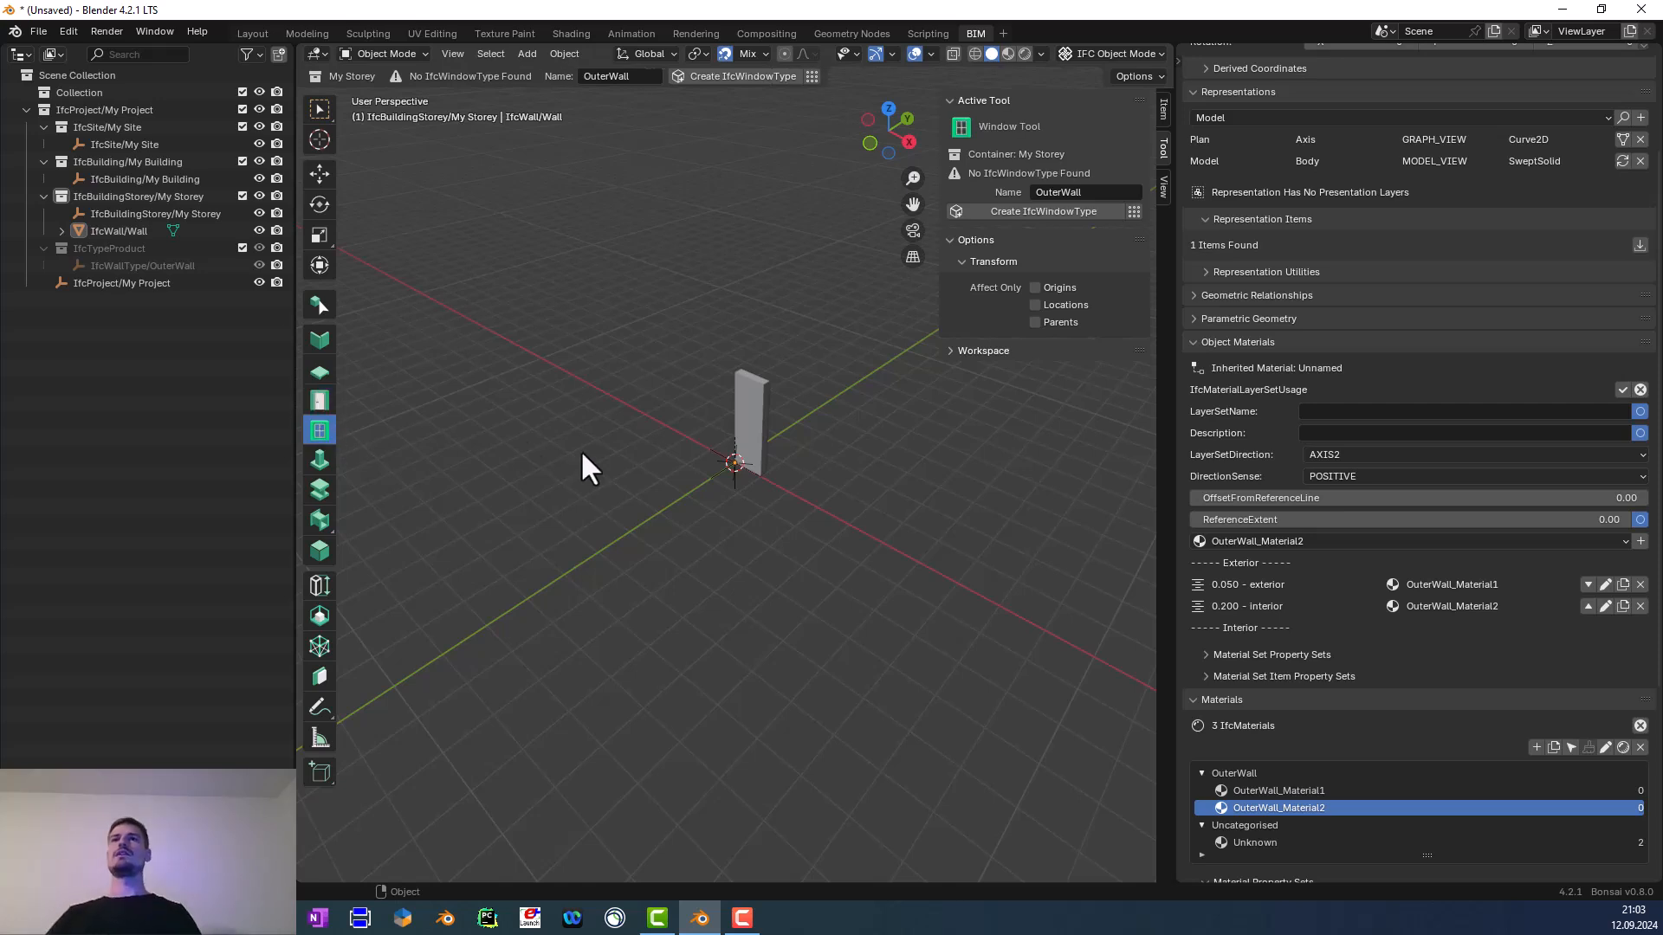